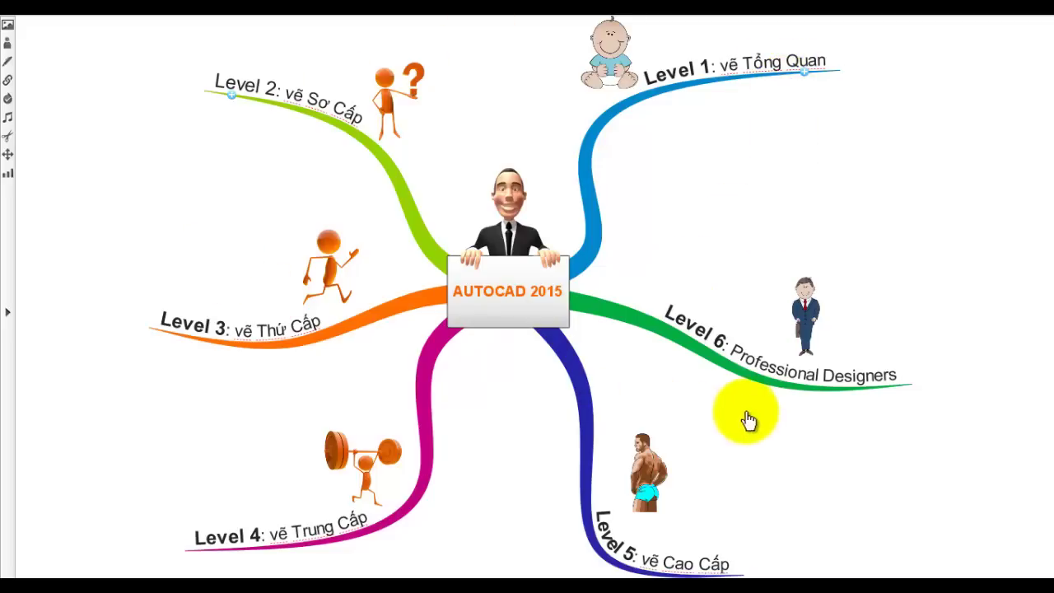
Step: Select the Level 1 branch and expand it to show its five sub-topics
click(745, 73)
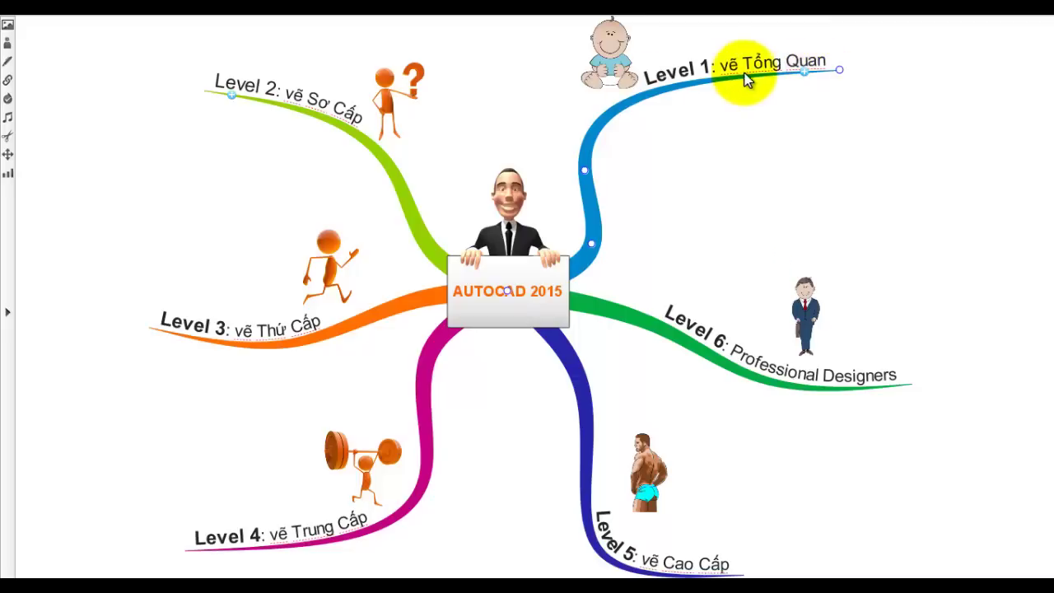
click(849, 72)
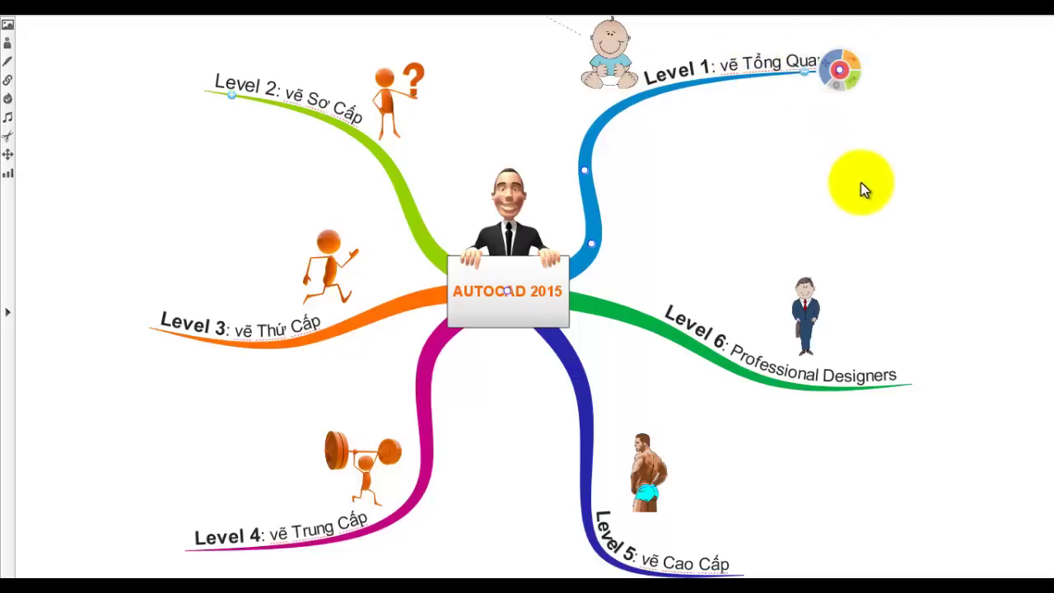
drag(753, 189, 652, 313)
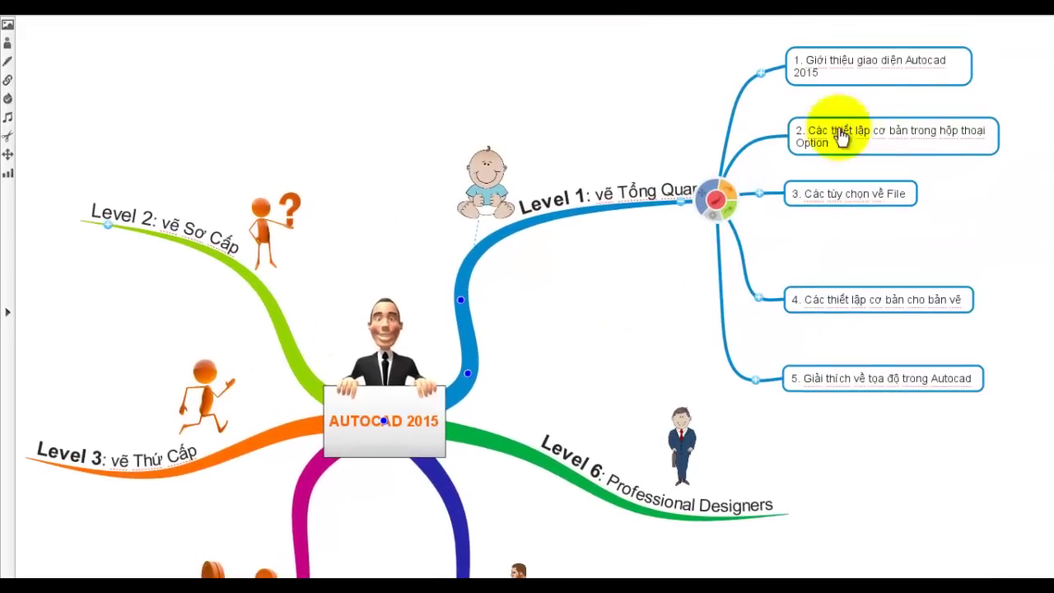
Step: Select sub-topics 2–5: Option dialog, File options, basic drawing settings and coordinates
click(866, 140)
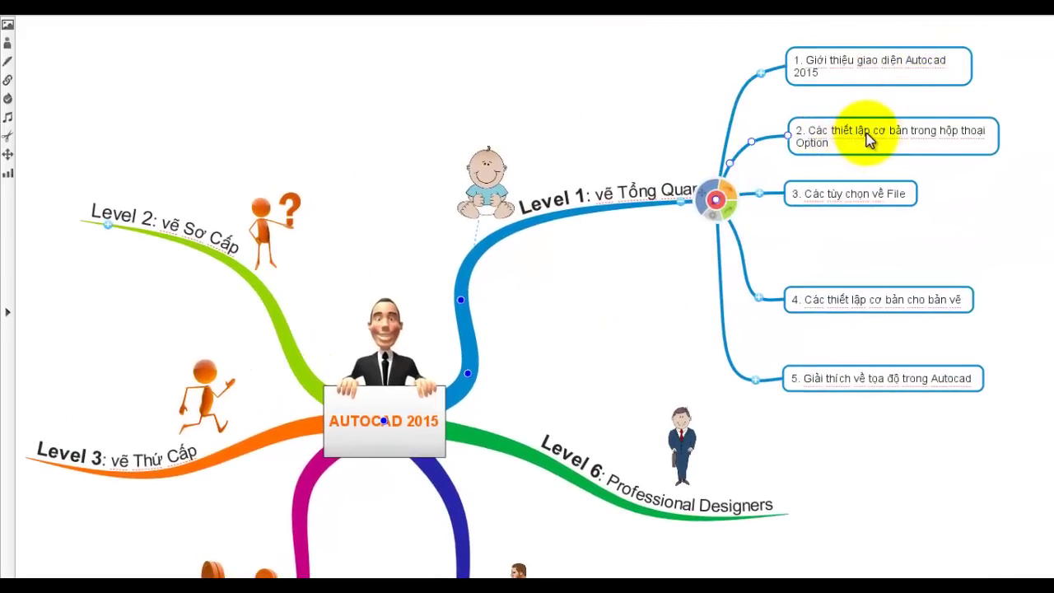
click(828, 202)
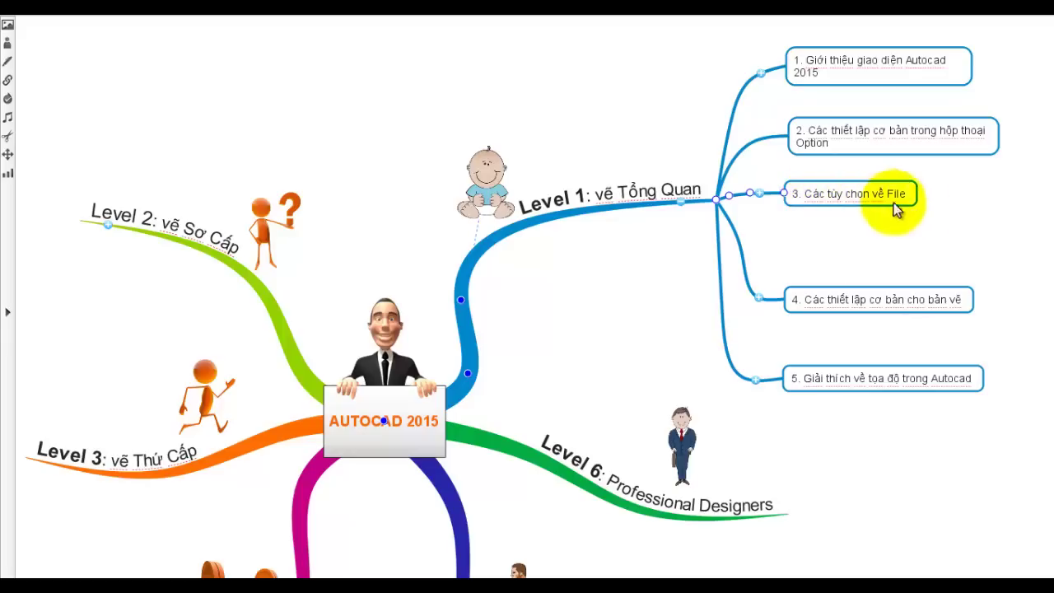
click(803, 301)
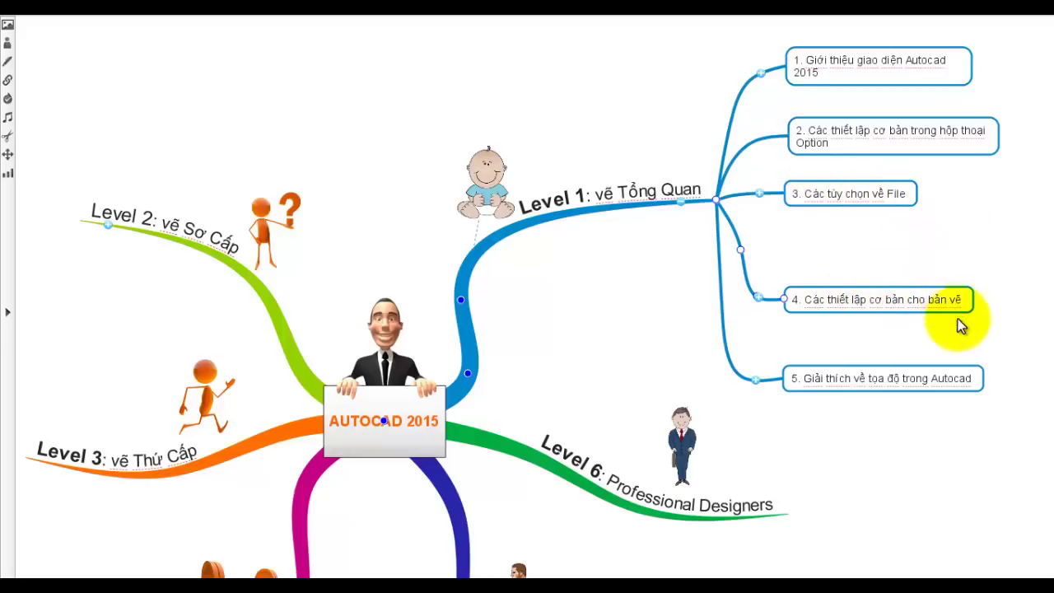
click(823, 384)
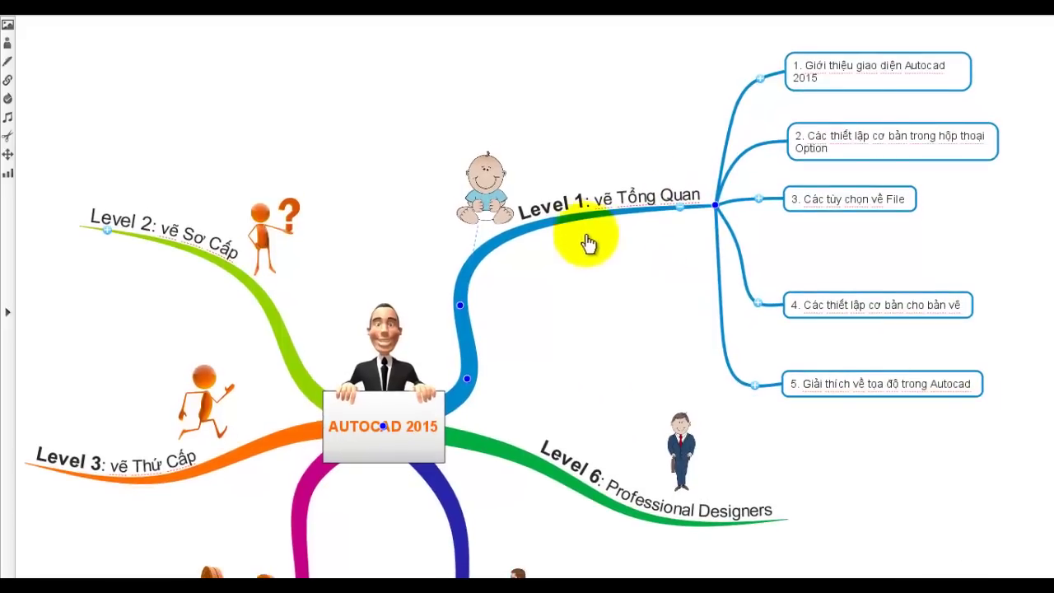
Step: Collapse Level 1, then expand and collapse Level 2's sub-topics
click(677, 206)
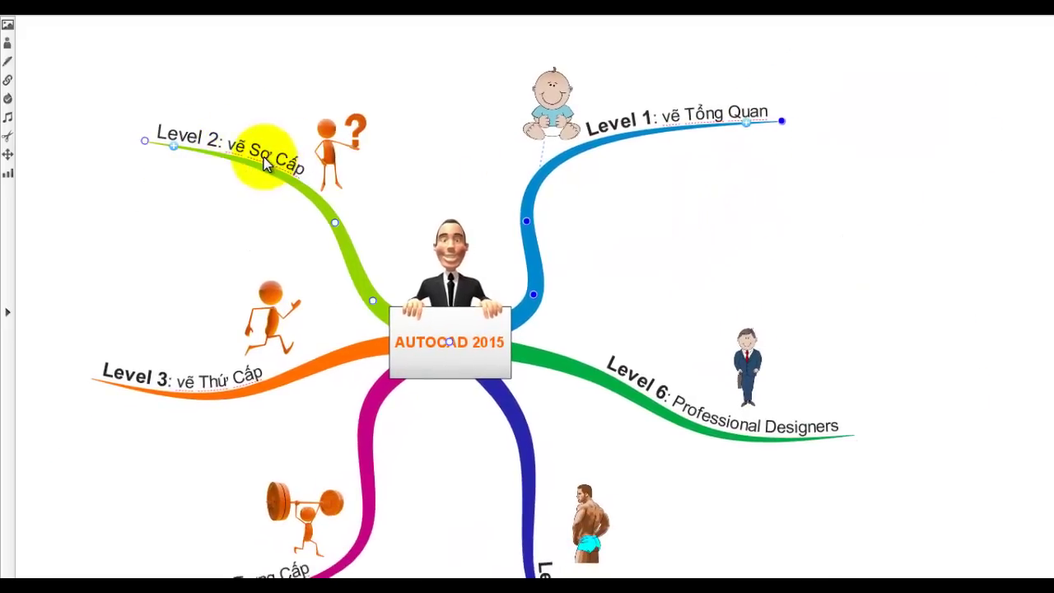
click(173, 148)
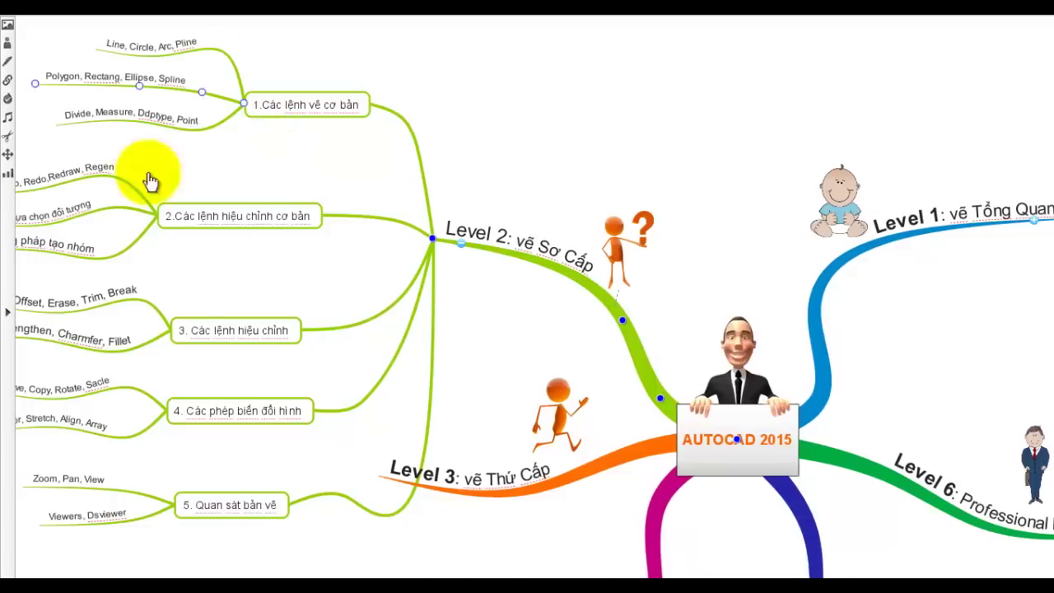
click(462, 243)
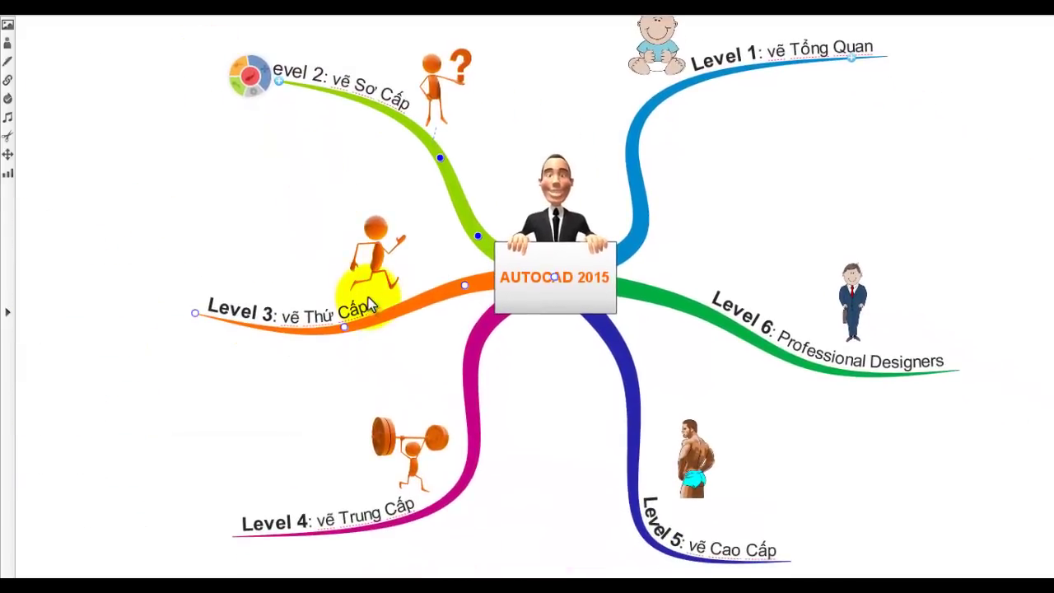
Step: Select and deselect the running-man image by Level 3 and the weightlifter image by Level 4
click(375, 256)
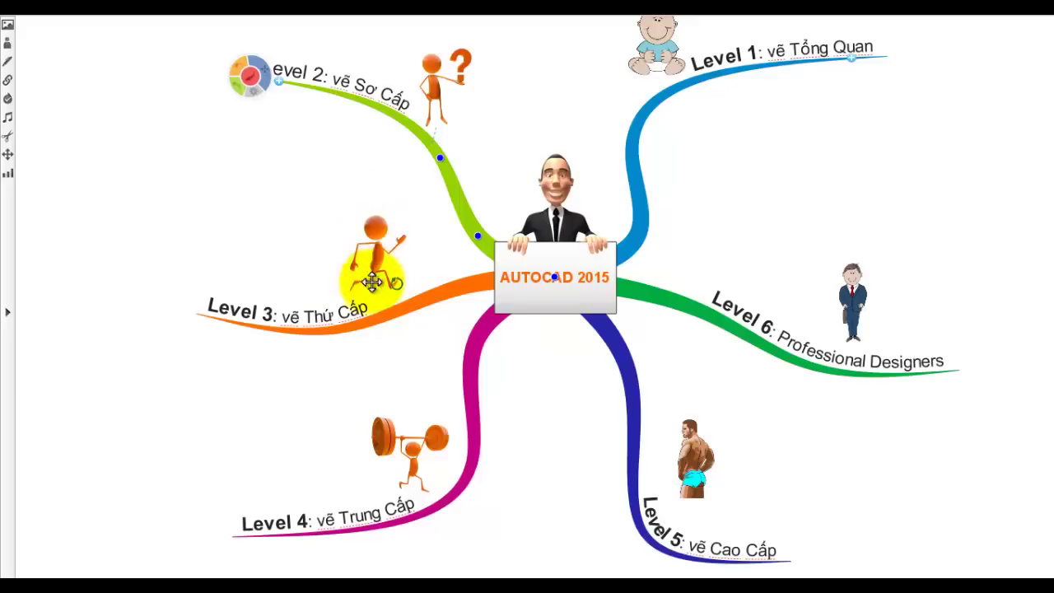
click(379, 326)
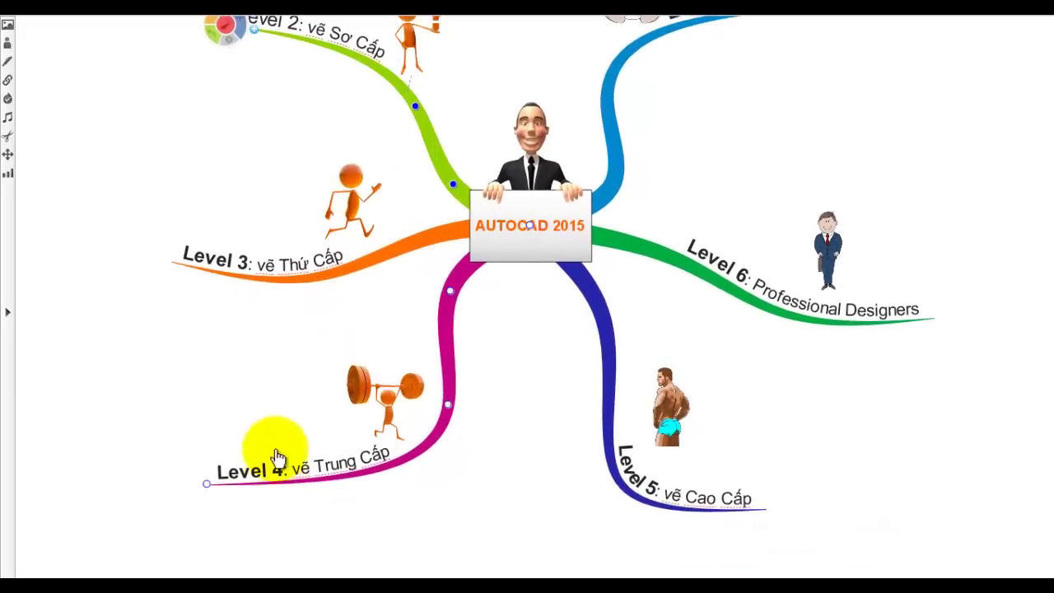
click(391, 429)
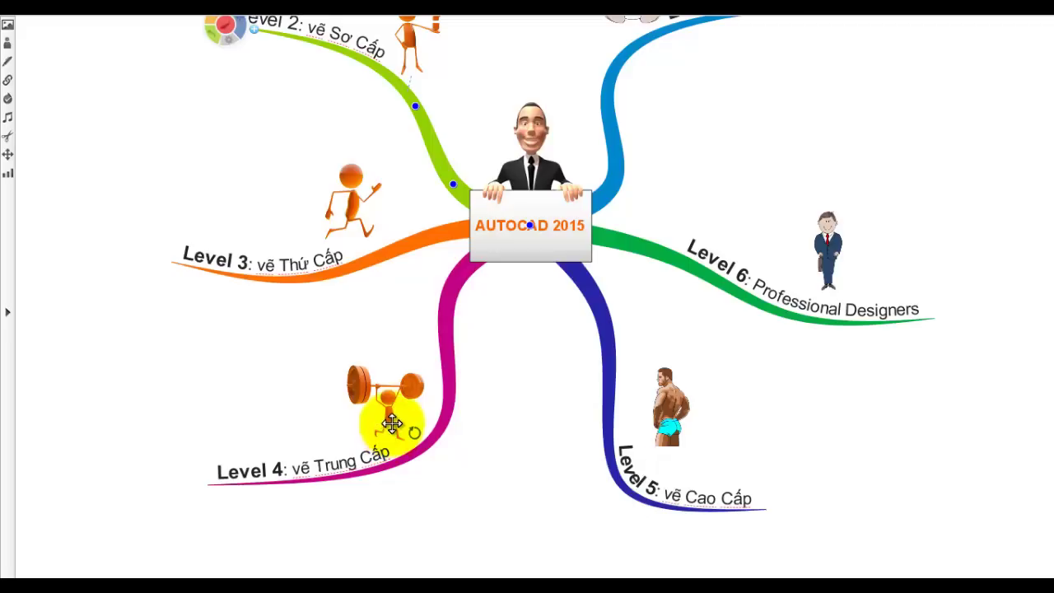
click(826, 473)
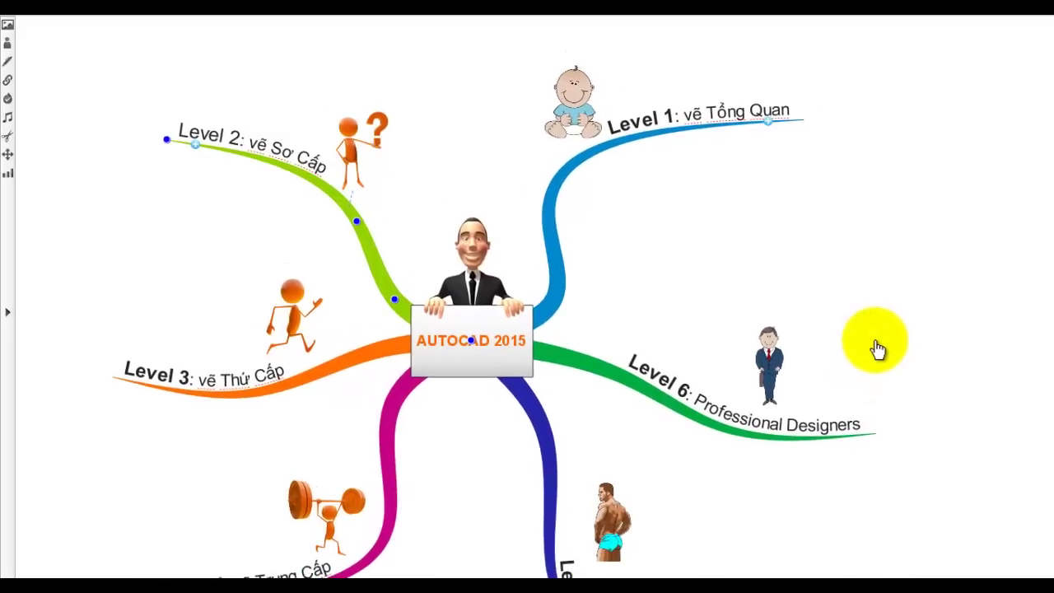
Step: Pan the map and expand Level 1 again to show its five sub-topics
scroll(664, 255, down, 1)
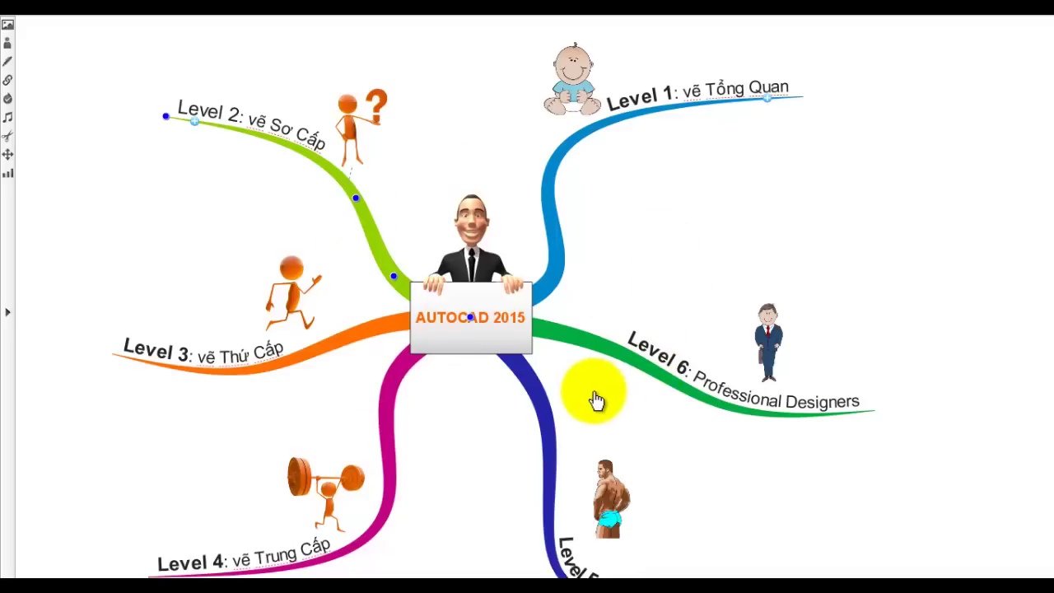
drag(597, 399, 626, 400)
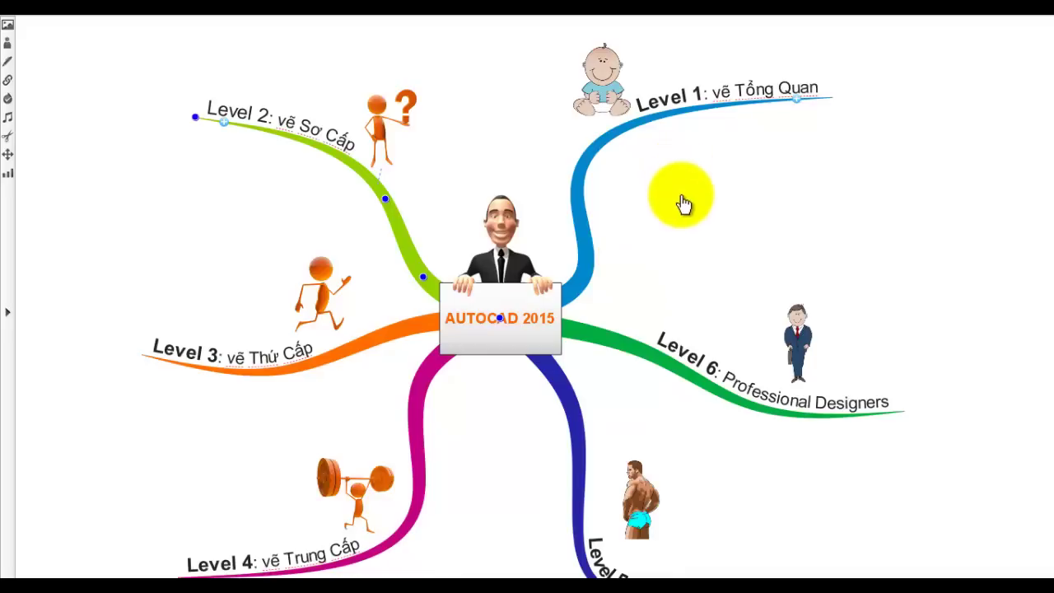
mouse_move(767, 195)
mouse_down()
mouse_move(537, 333)
mouse_move(542, 326)
mouse_up()
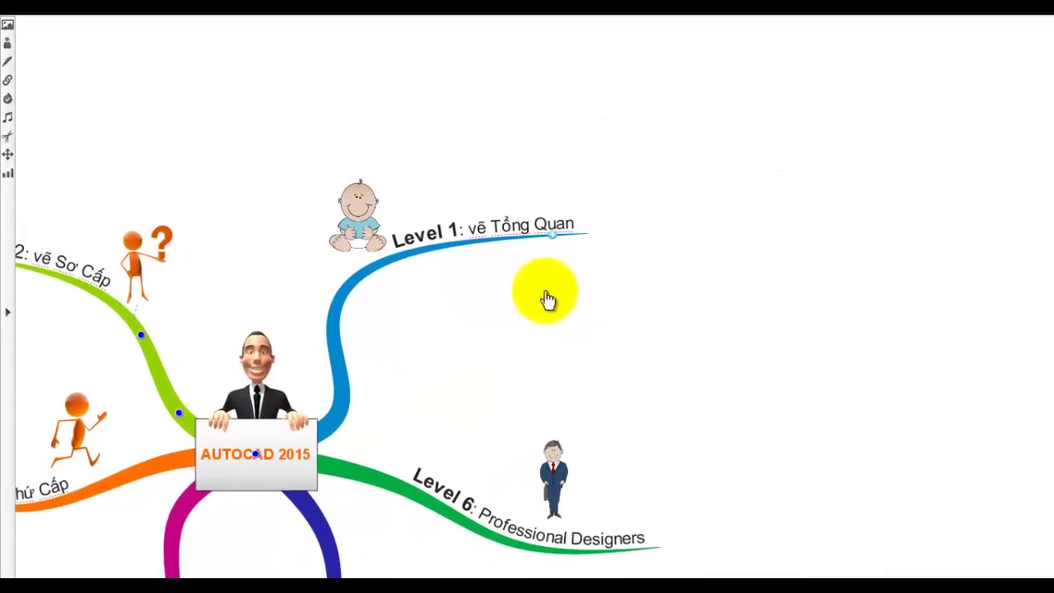
click(555, 239)
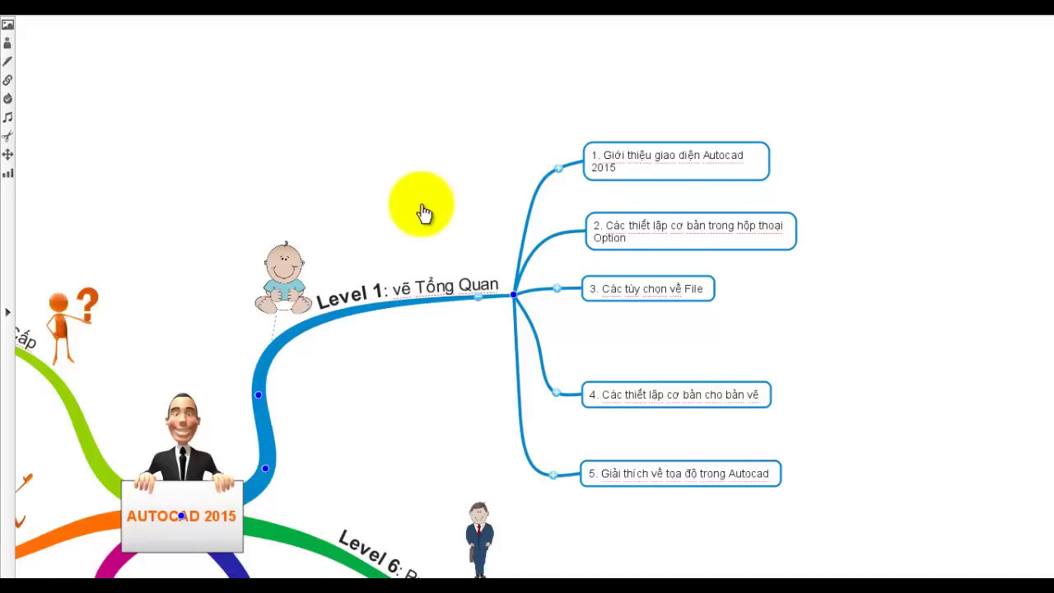
Step: Pan the map around and clear the Level 1 selection to reveal Levels 2 and 3
drag(426, 192, 447, 174)
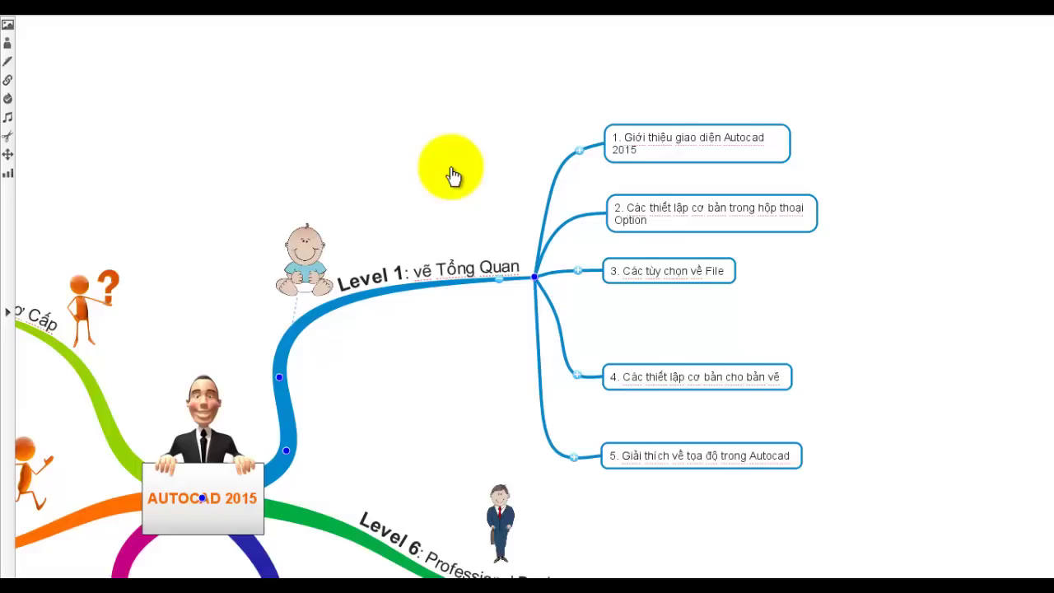
drag(452, 175, 466, 171)
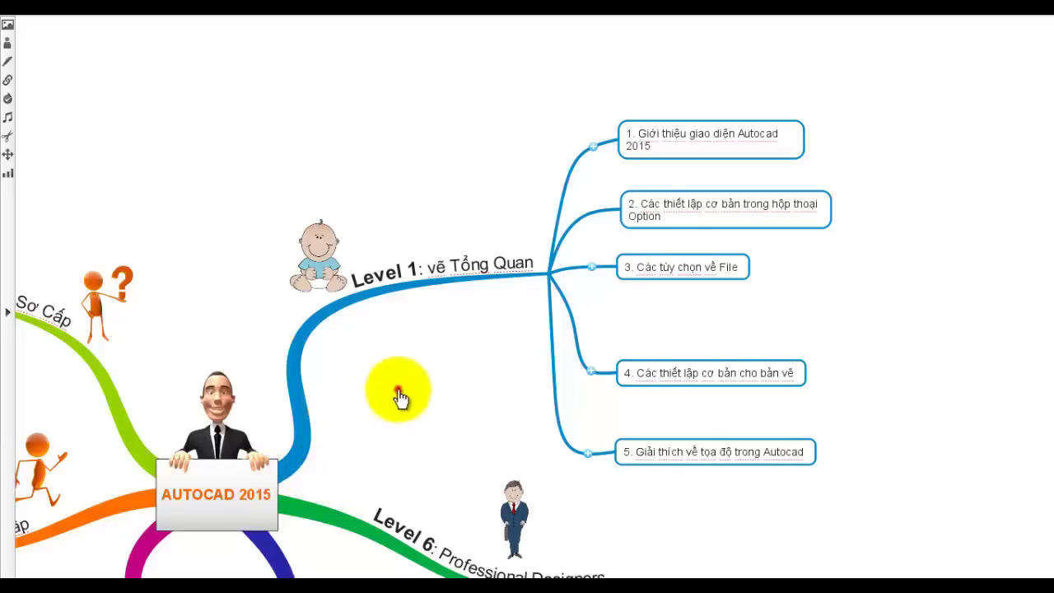
mouse_move(398, 392)
mouse_down()
mouse_move(439, 365)
mouse_move(384, 404)
mouse_move(431, 384)
mouse_up()
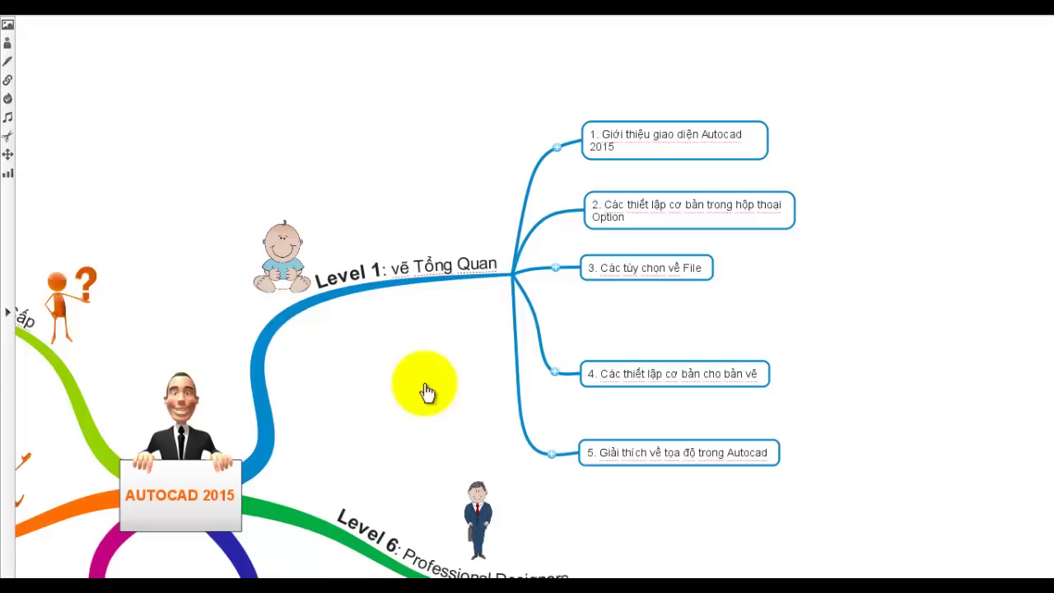
drag(835, 305, 850, 273)
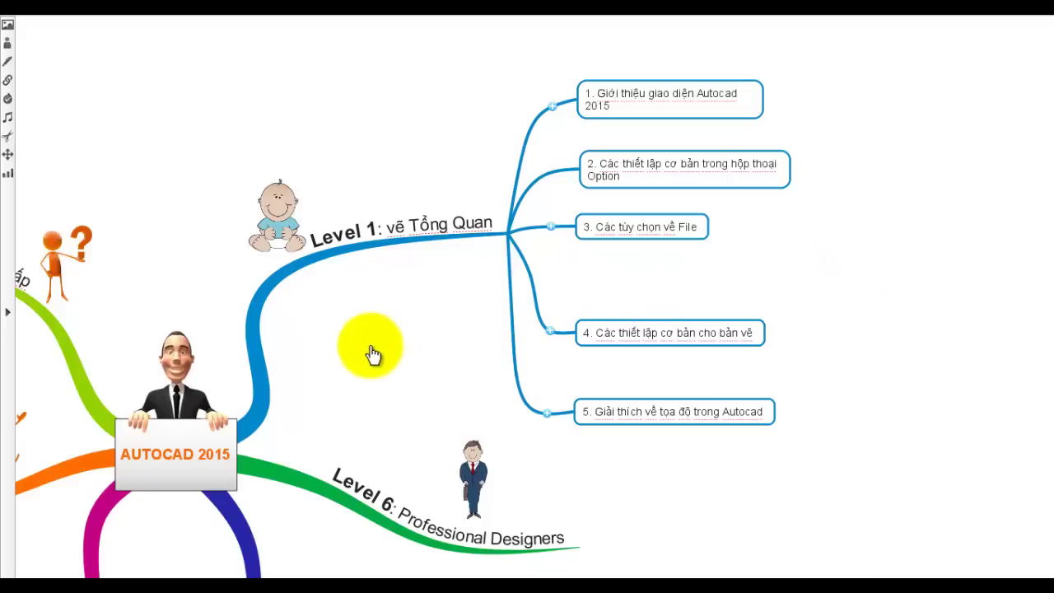
drag(383, 330, 412, 303)
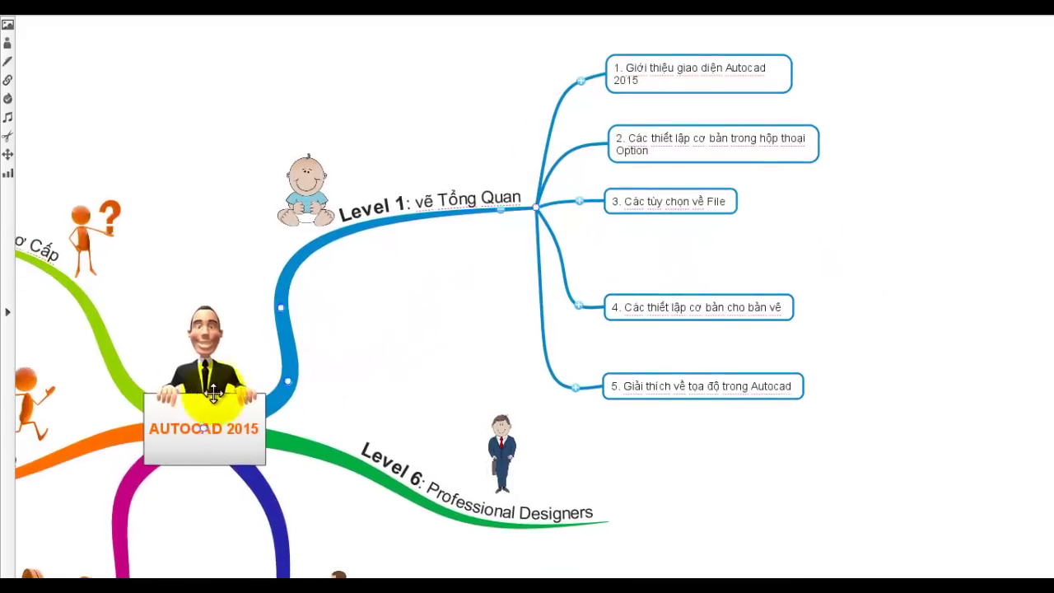
click(141, 430)
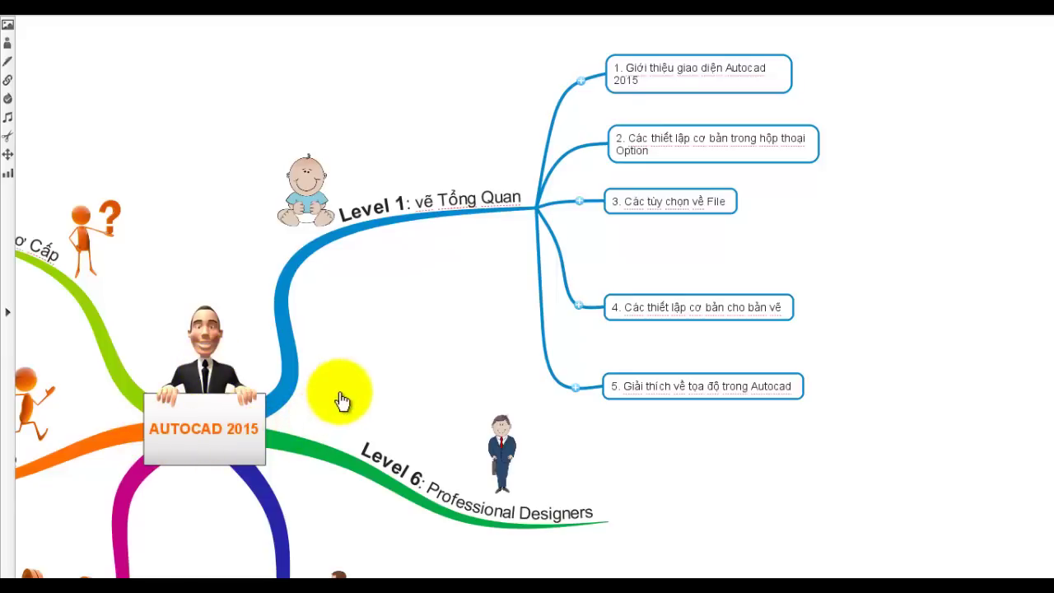
drag(388, 353, 489, 337)
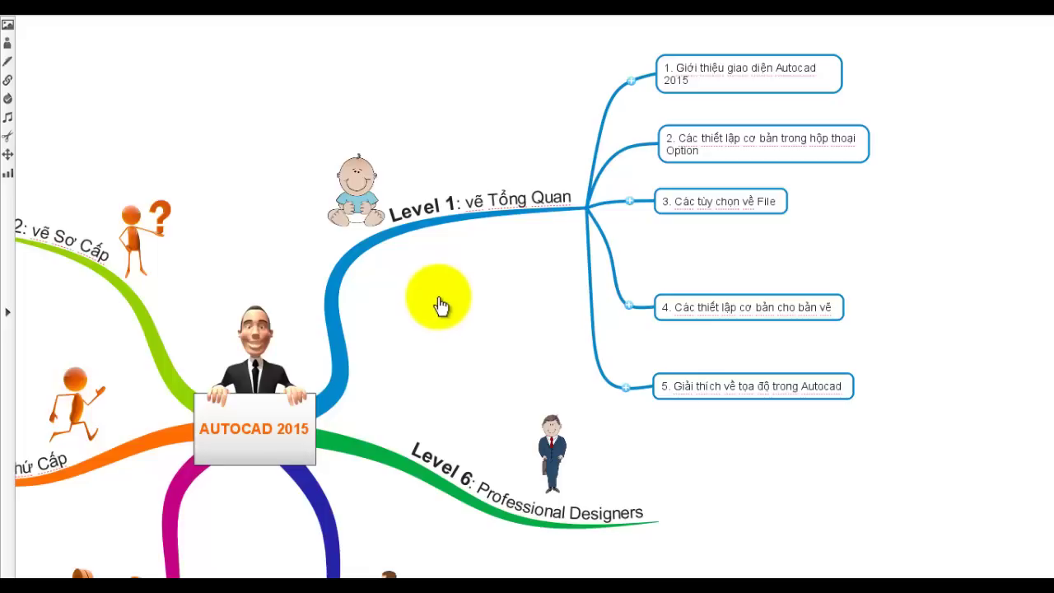
Step: Expand the AutoCAD 2015 interface topic into seven sub-branches, then switch to AutoCAD's Drawing2
click(256, 428)
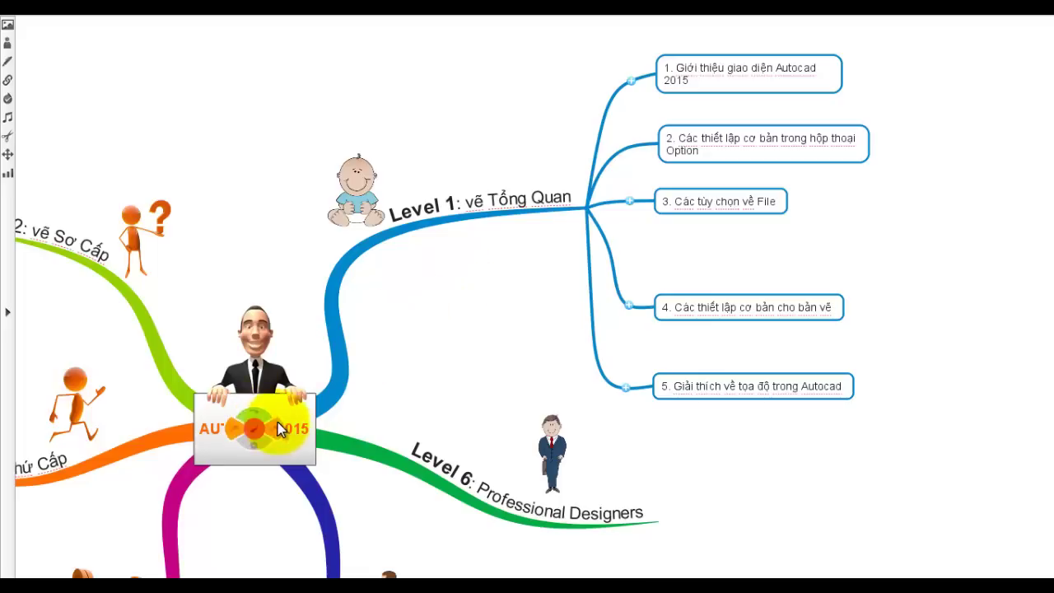
drag(459, 306, 428, 357)
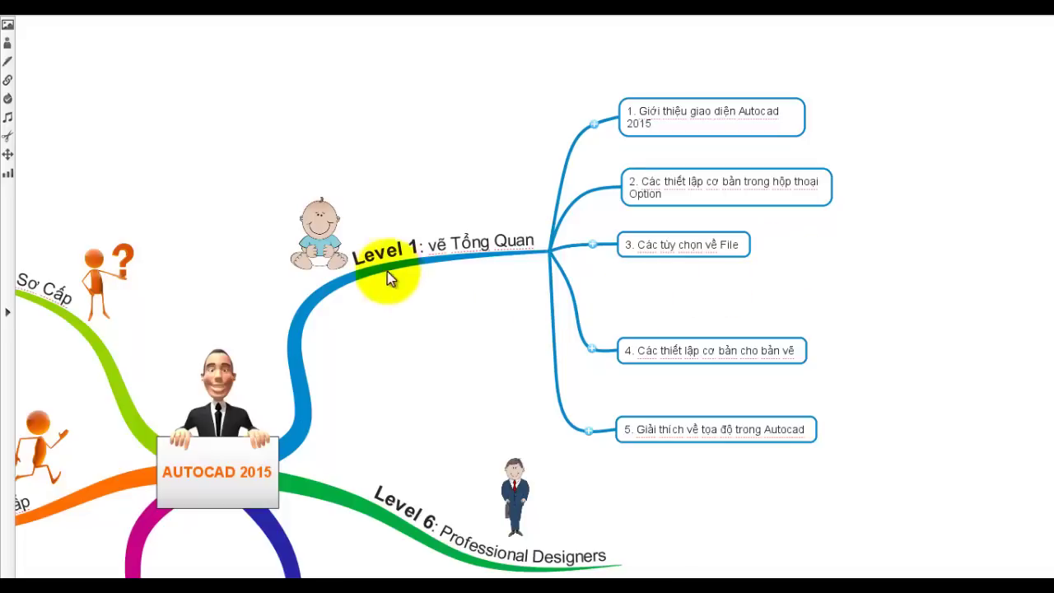
drag(835, 231, 780, 336)
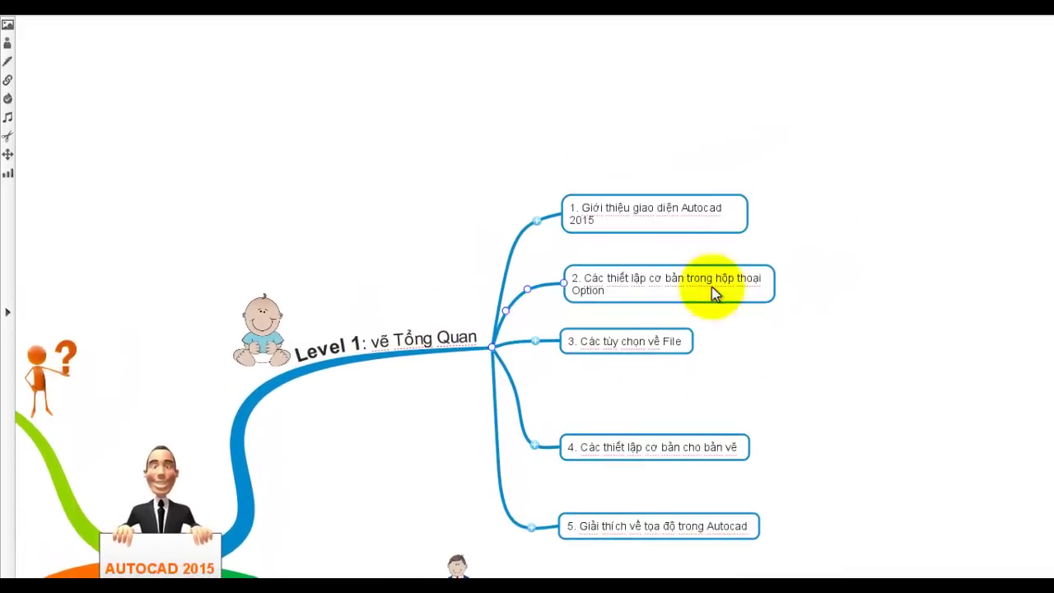
mouse_move(828, 224)
mouse_down()
mouse_move(777, 305)
mouse_move(774, 331)
mouse_up()
scroll(775, 329, down, 3)
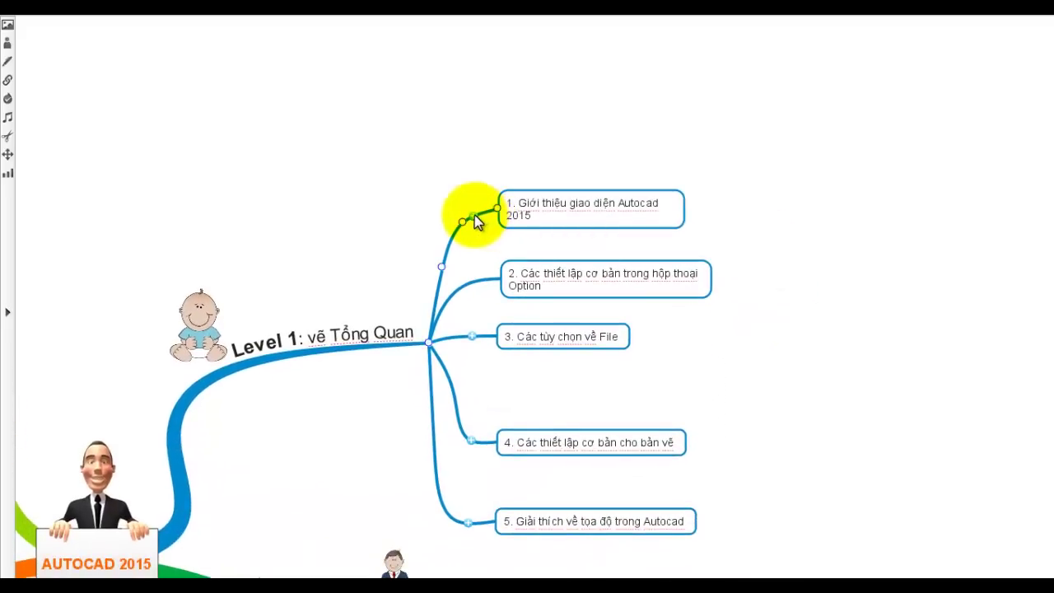
click(474, 215)
drag(965, 170, 911, 181)
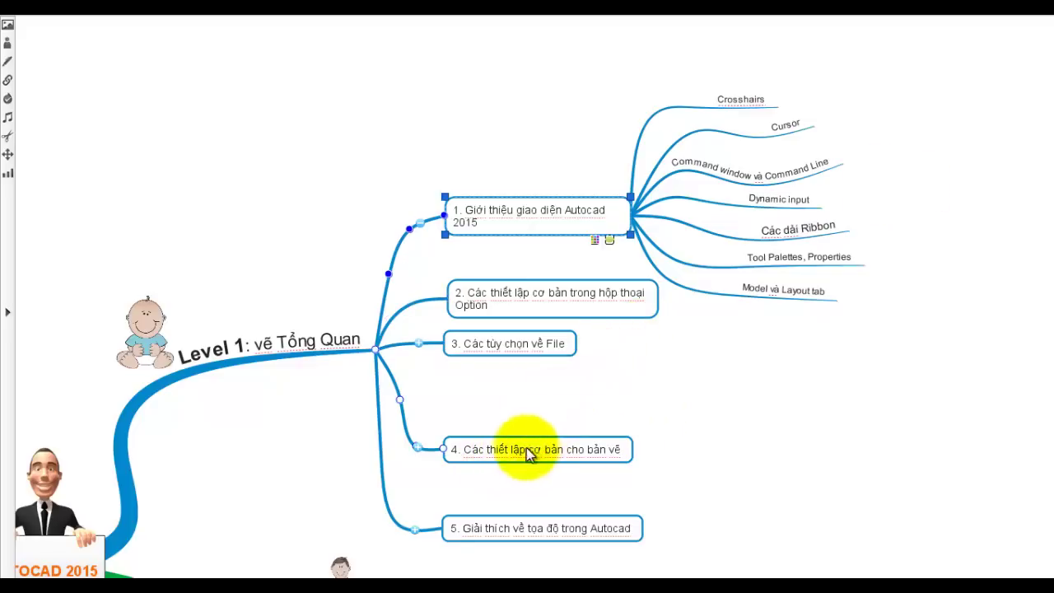
key(super)
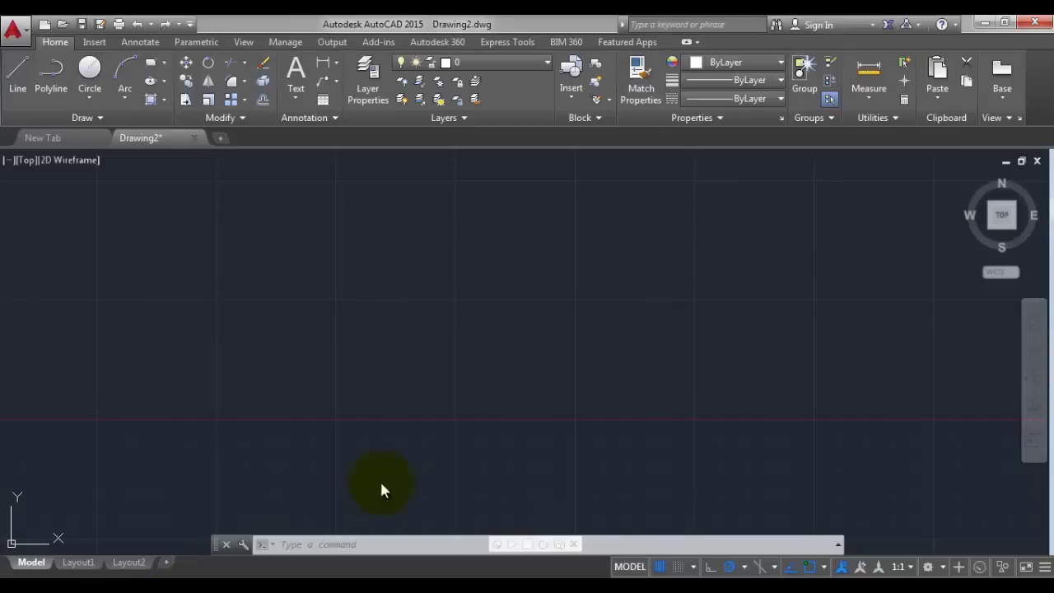
Step: Pan the empty Drawing2 view up and right, then zoom in slightly with the wheel
middle_drag(640, 321, 673, 297)
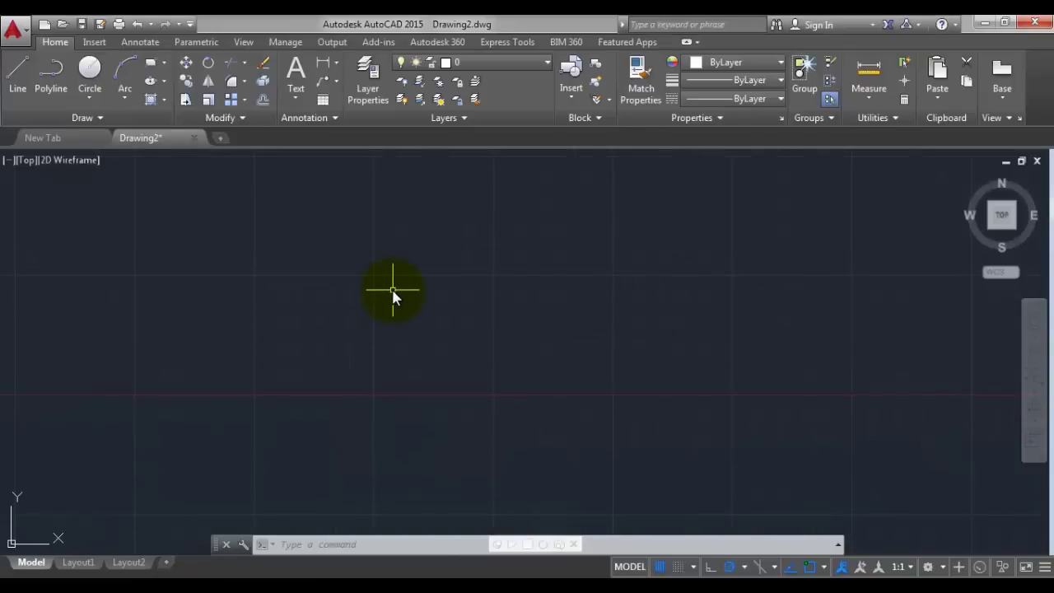
middle_drag(450, 278, 457, 279)
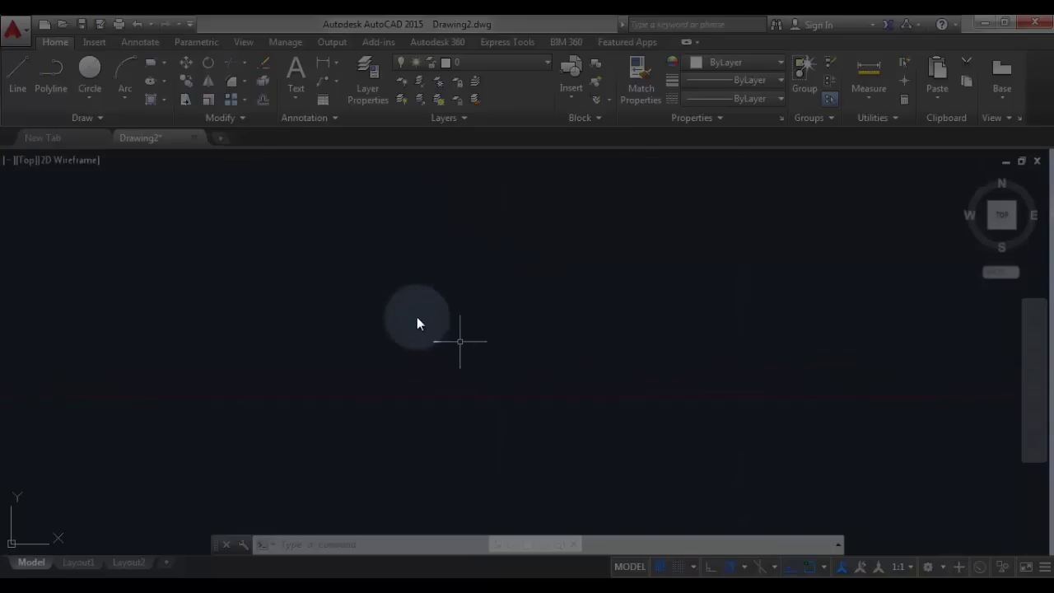
scroll(444, 288, up, 1)
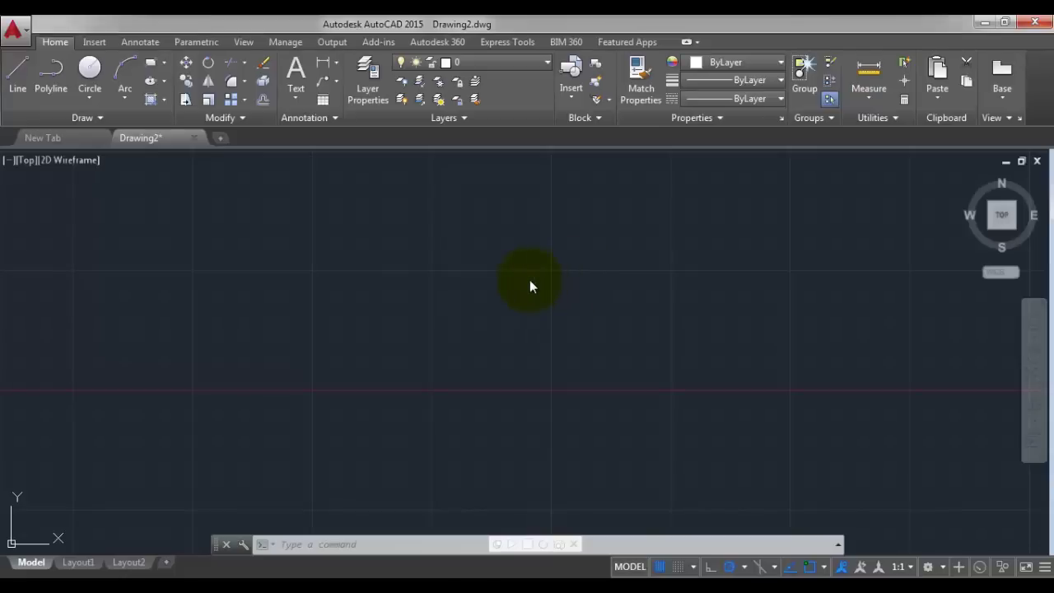
Step: Pan the empty Drawing2 view slightly upward
middle_drag(508, 325, 507, 314)
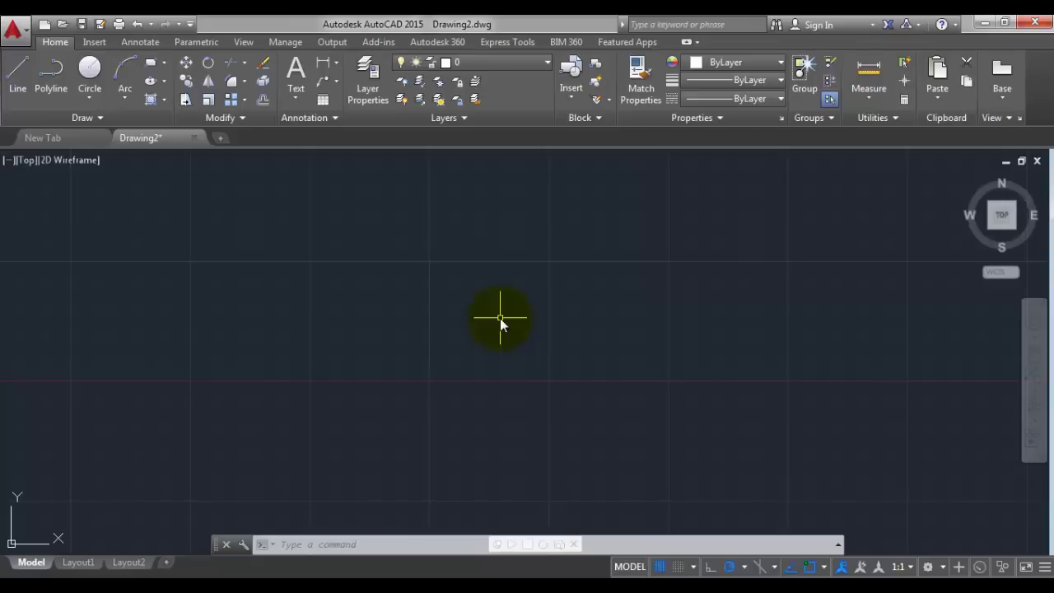
middle_drag(471, 316, 513, 288)
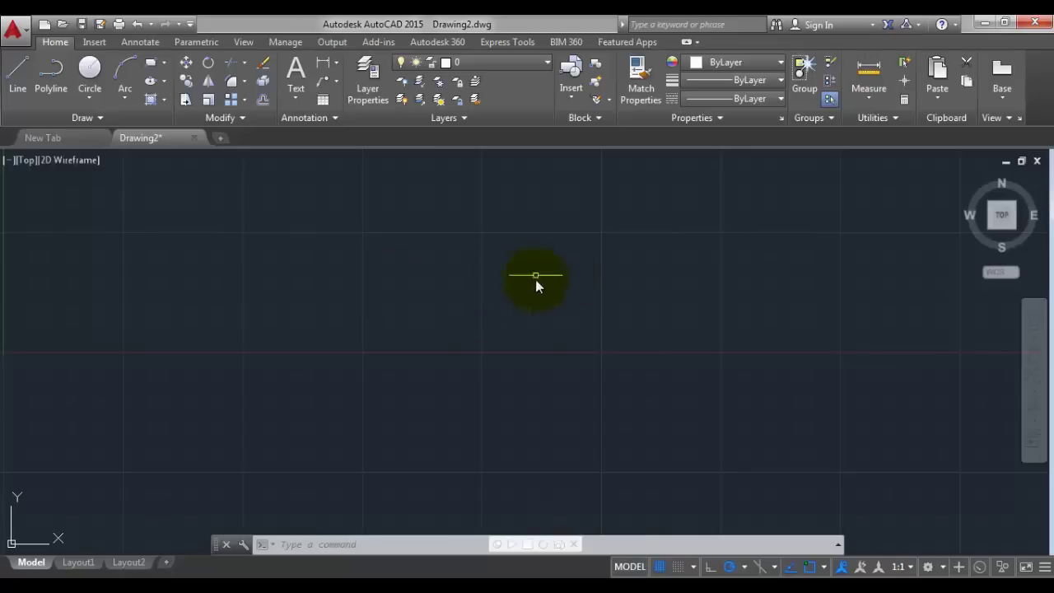
middle_drag(536, 284, 511, 304)
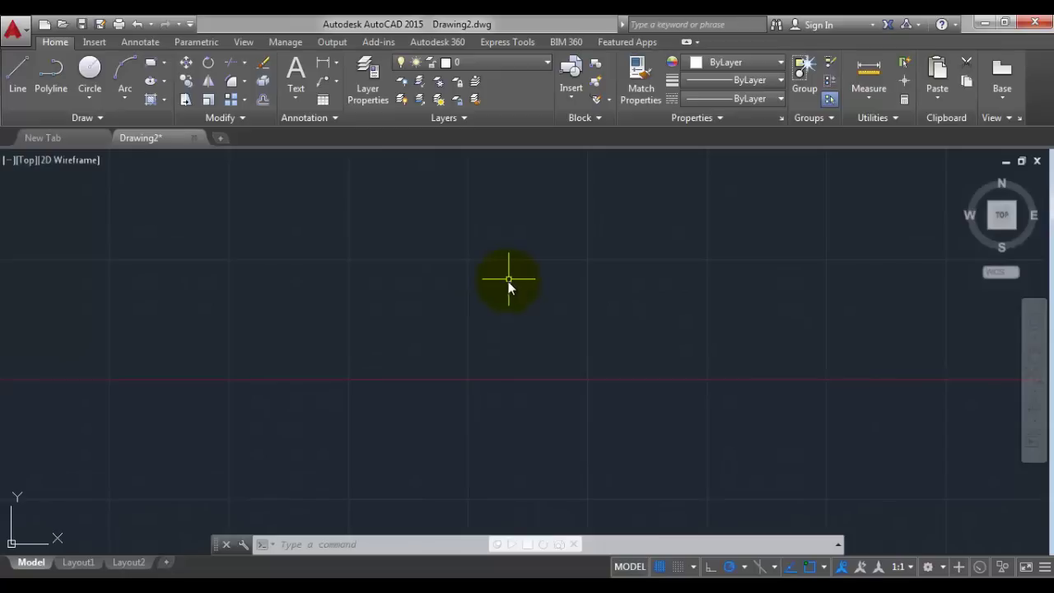
middle_drag(493, 329, 511, 294)
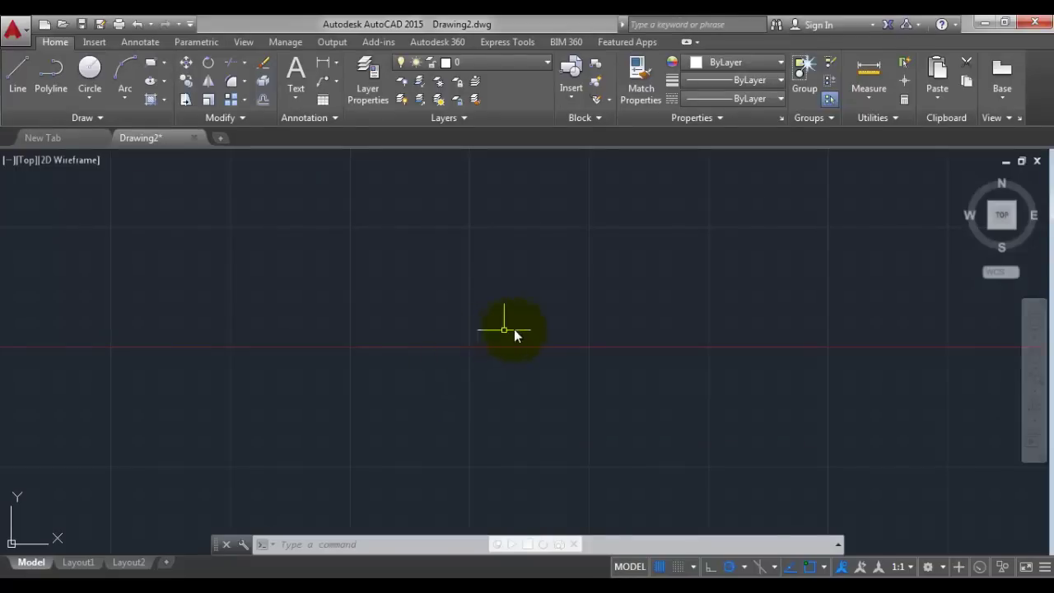
middle_drag(530, 344, 531, 325)
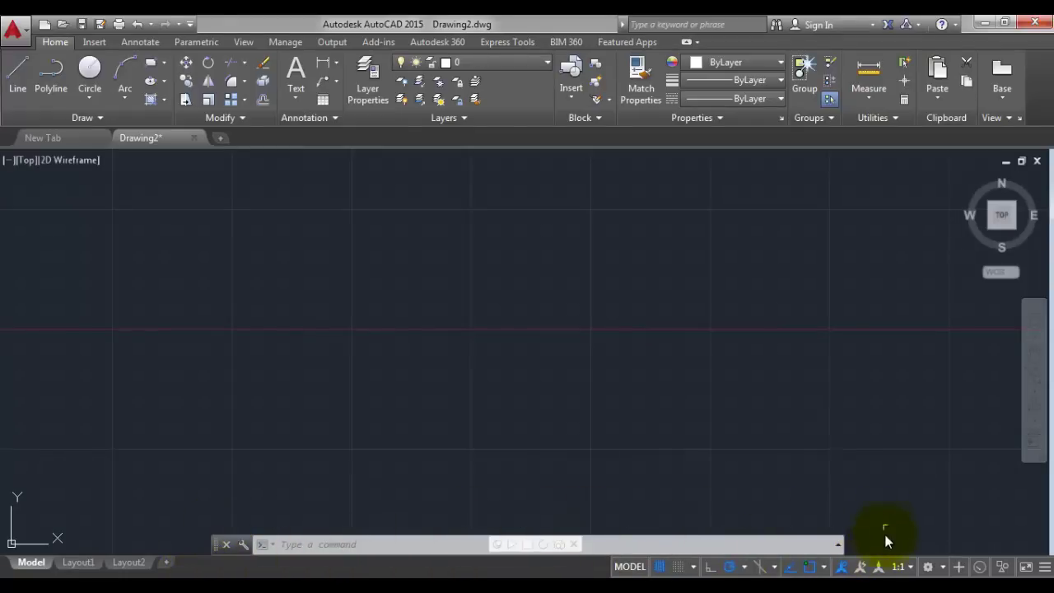
Step: Make the command-line window taller to show its autosave history and move it to the lower left
click(357, 546)
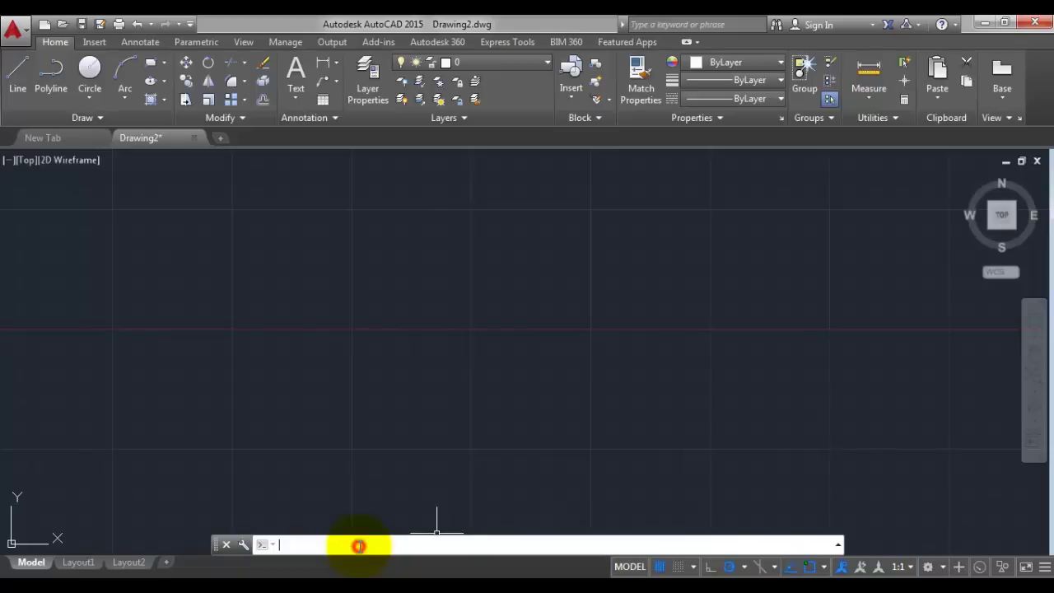
click(317, 545)
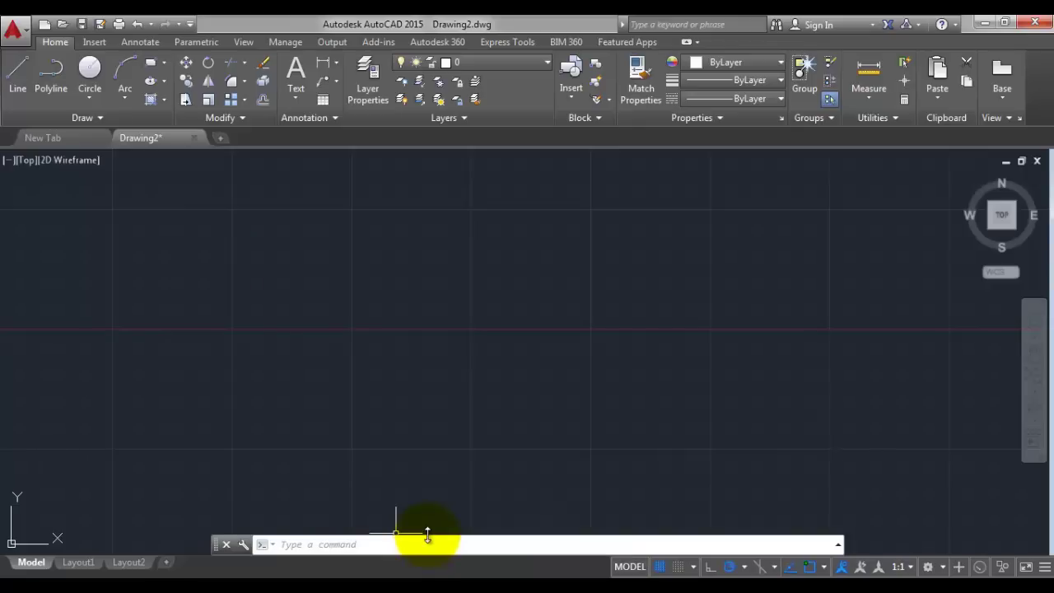
click(529, 539)
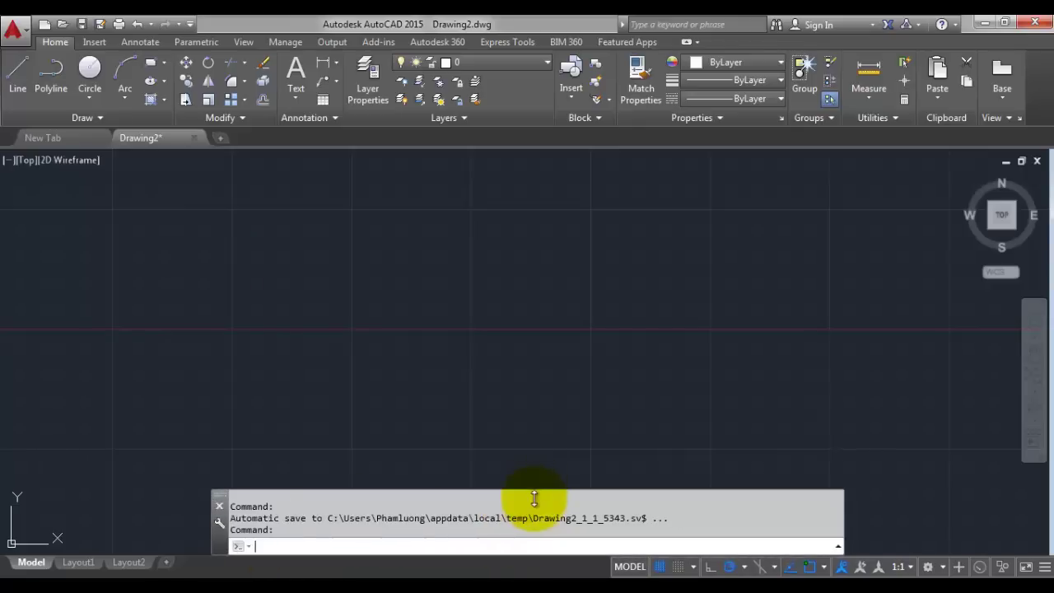
drag(511, 534, 522, 482)
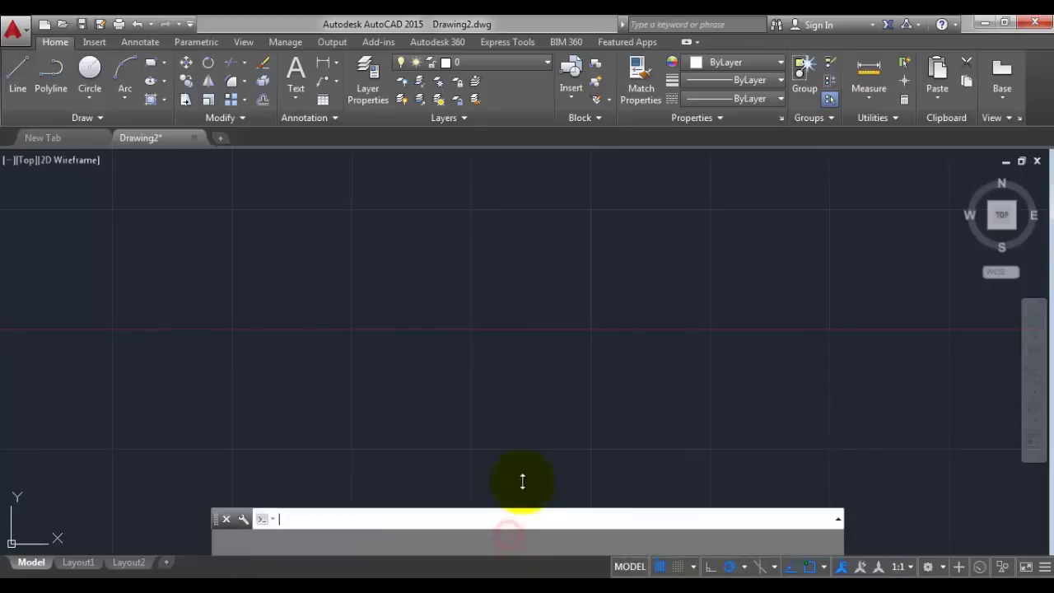
drag(318, 518, 654, 522)
click(373, 545)
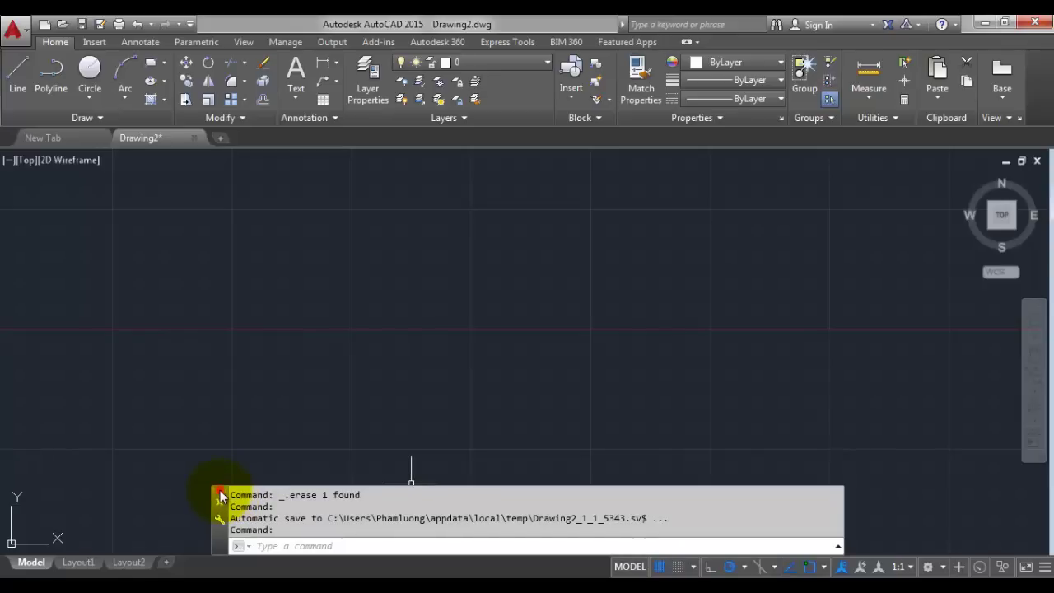
drag(221, 495, 9, 540)
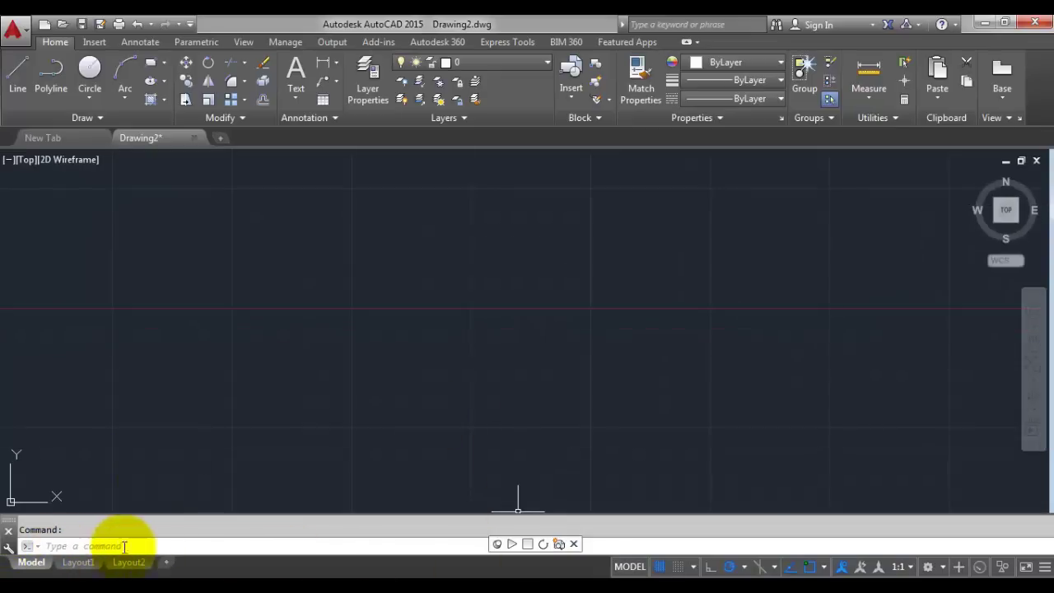
Step: Enter L in the docked command line to start LINE, prompting for a first point
click(156, 548)
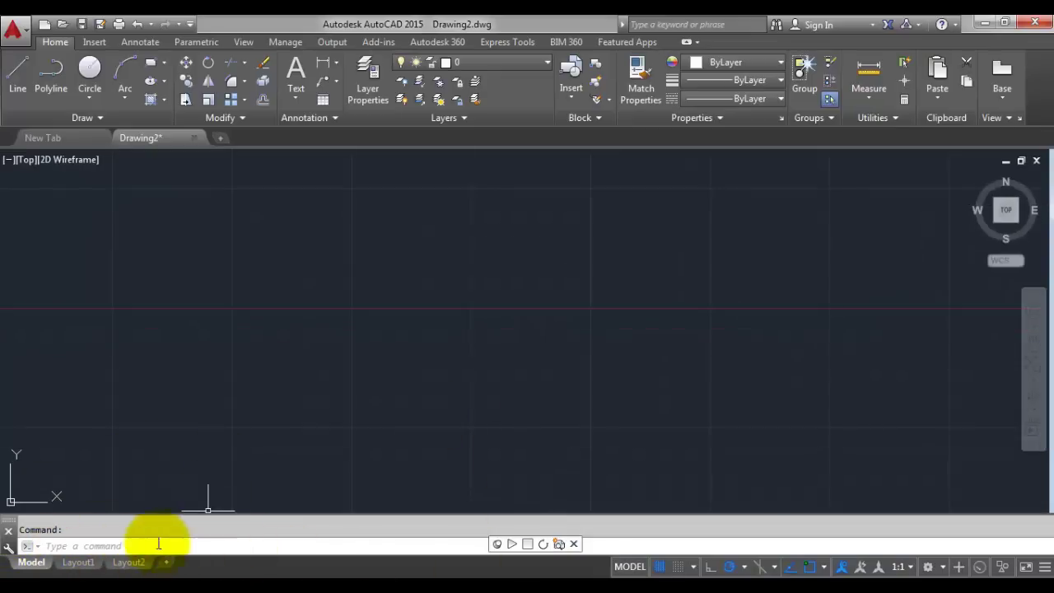
click(80, 545)
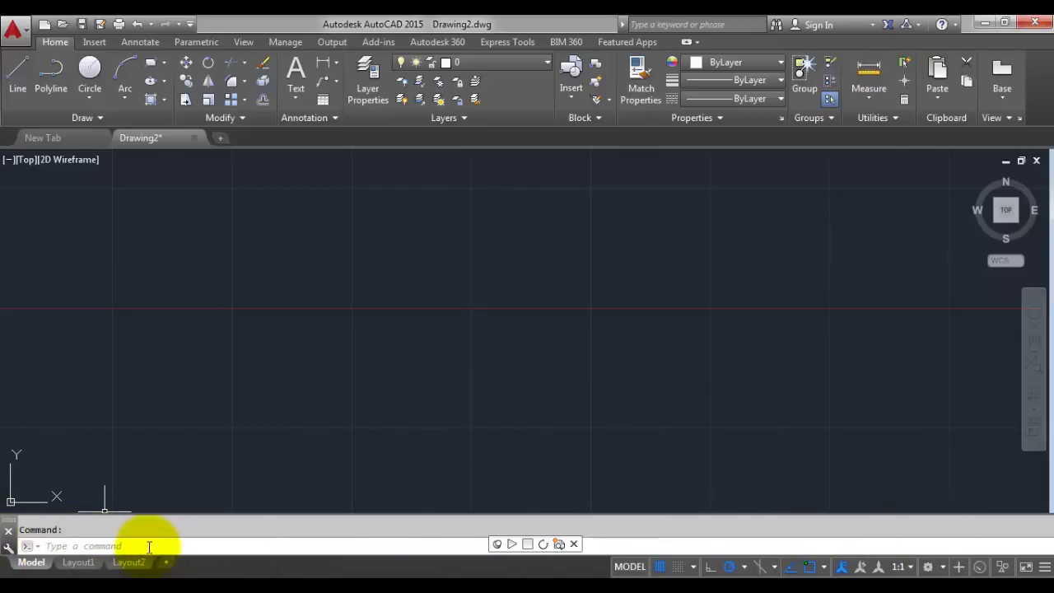
click(122, 545)
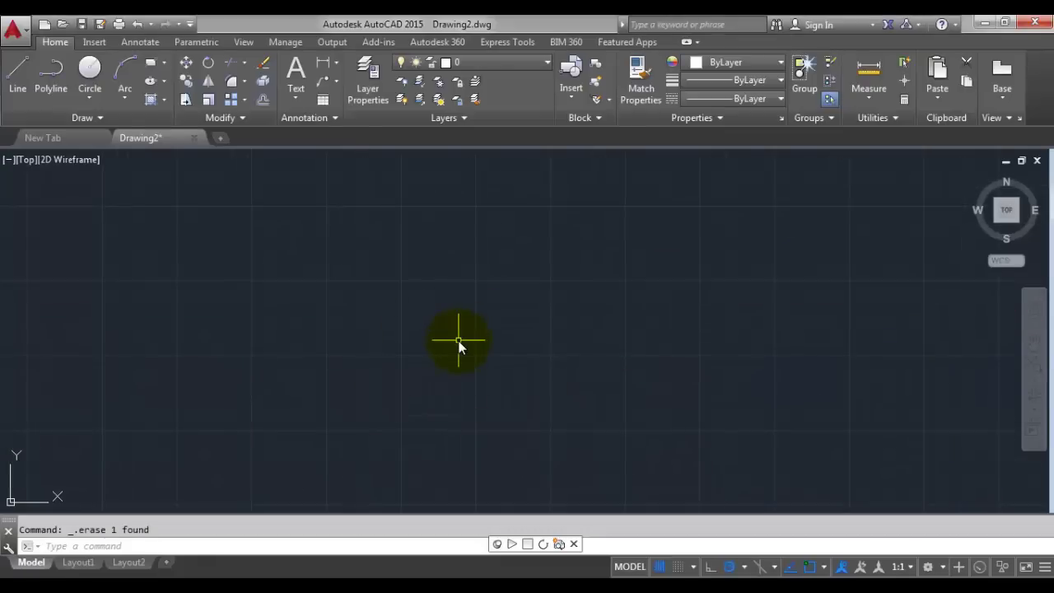
text(l)
key(Return)
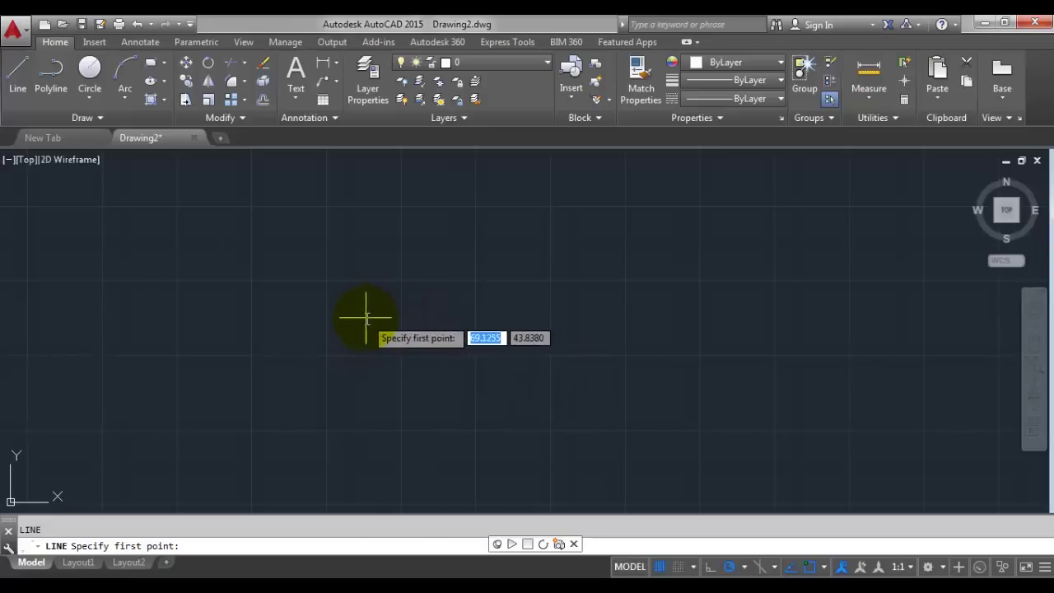
Step: Draw a single horizontal line segment left of centre and end the LINE command
click(366, 318)
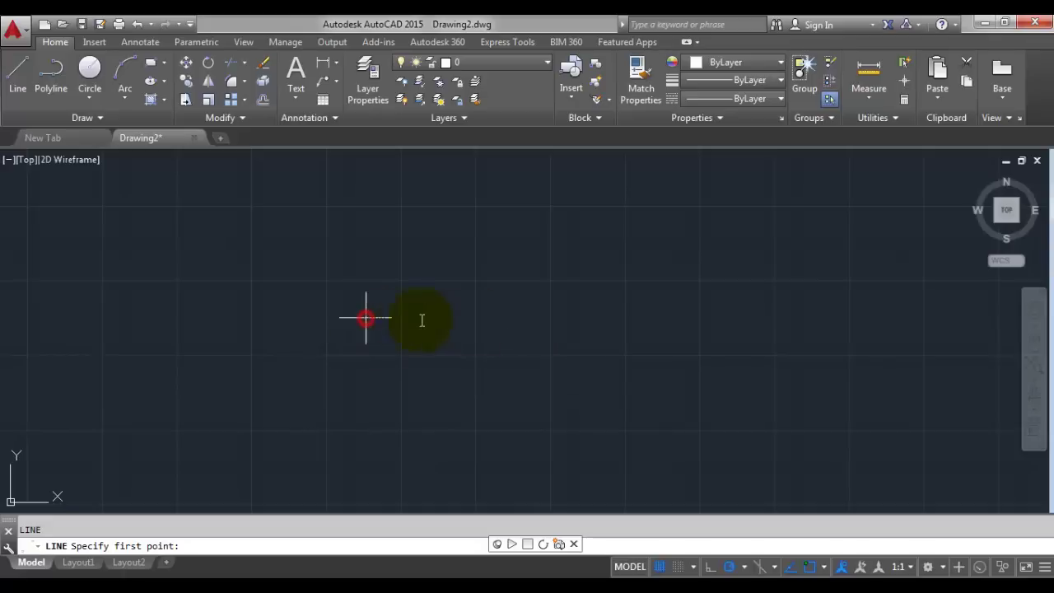
click(593, 318)
key(Escape)
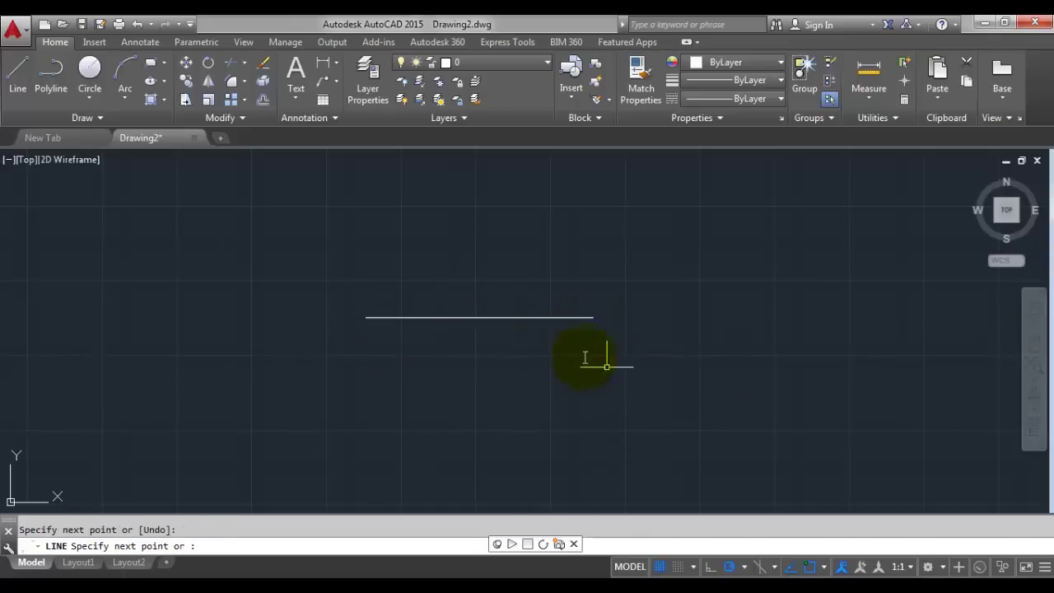
middle_drag(635, 362, 605, 382)
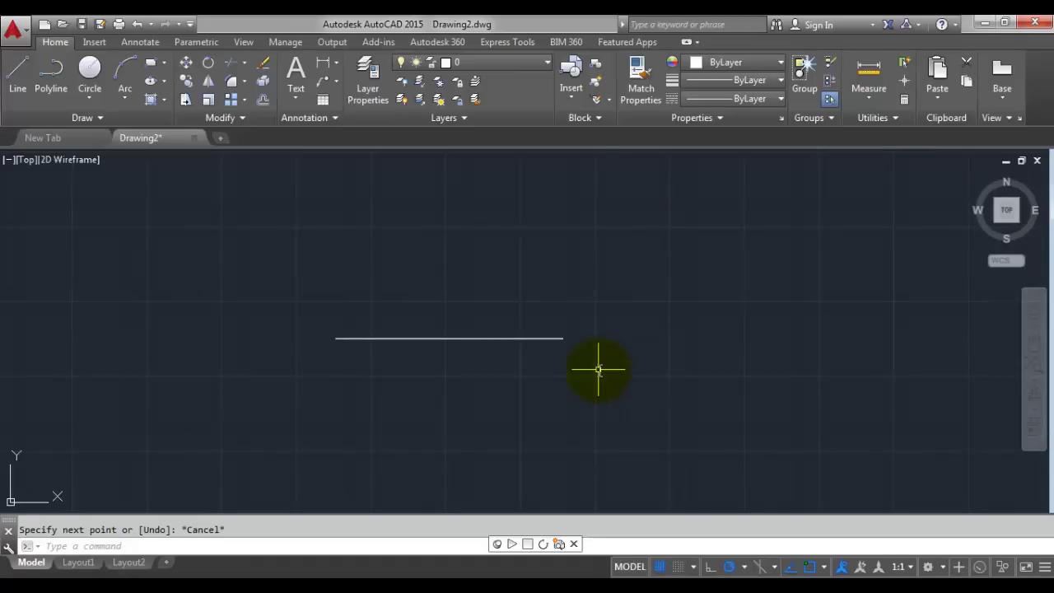
key(Escape)
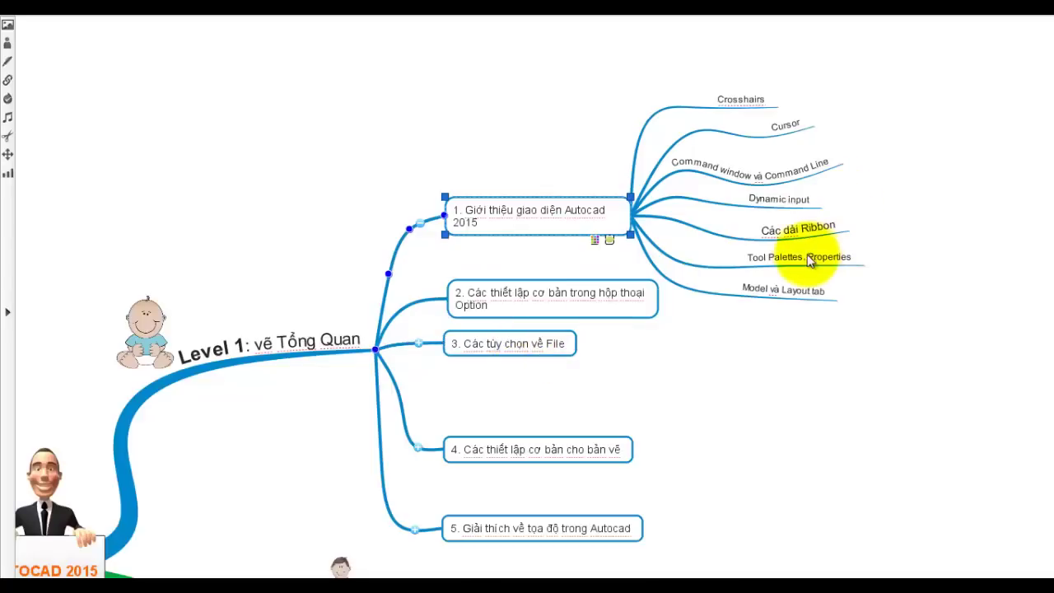
Step: Switch back to the AutoCAD Drawing2 window with Alt+Tab
key(alt+Tab)
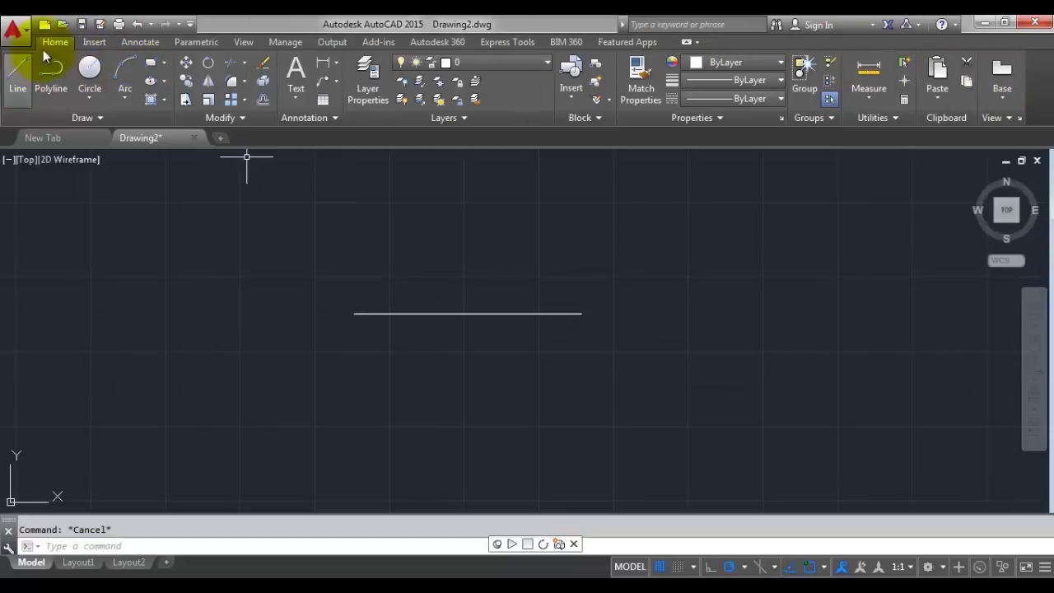
Step: Switch between the Insert and Home ribbon tabs to compare their tools
click(94, 42)
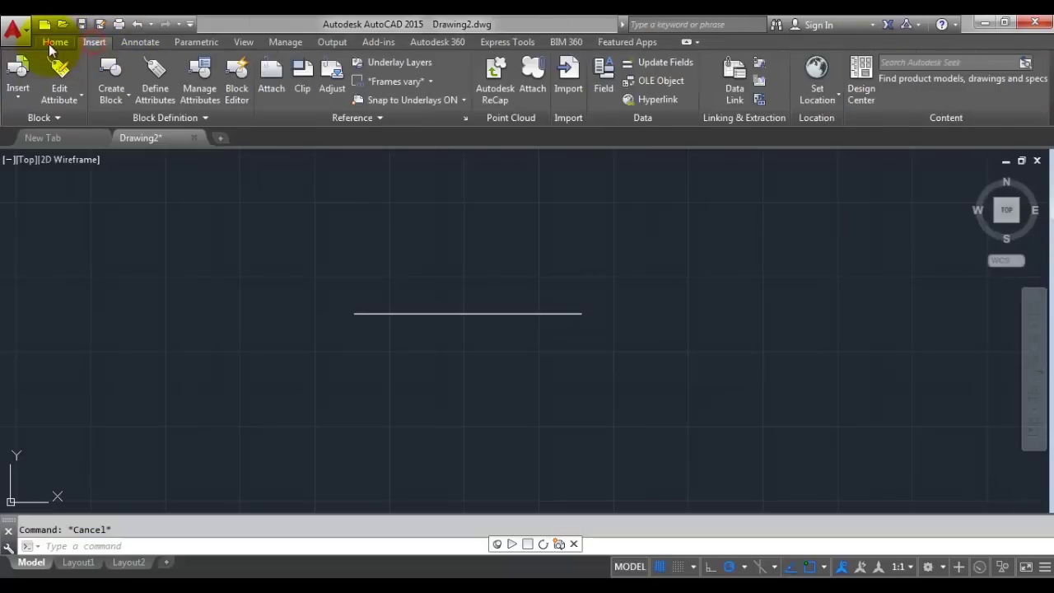
click(49, 45)
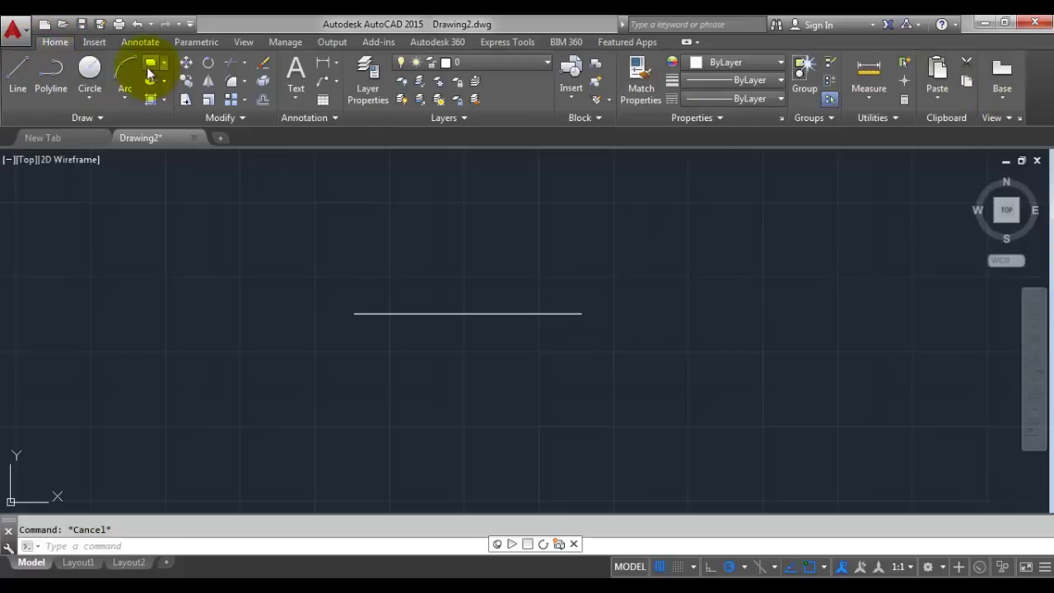
click(94, 42)
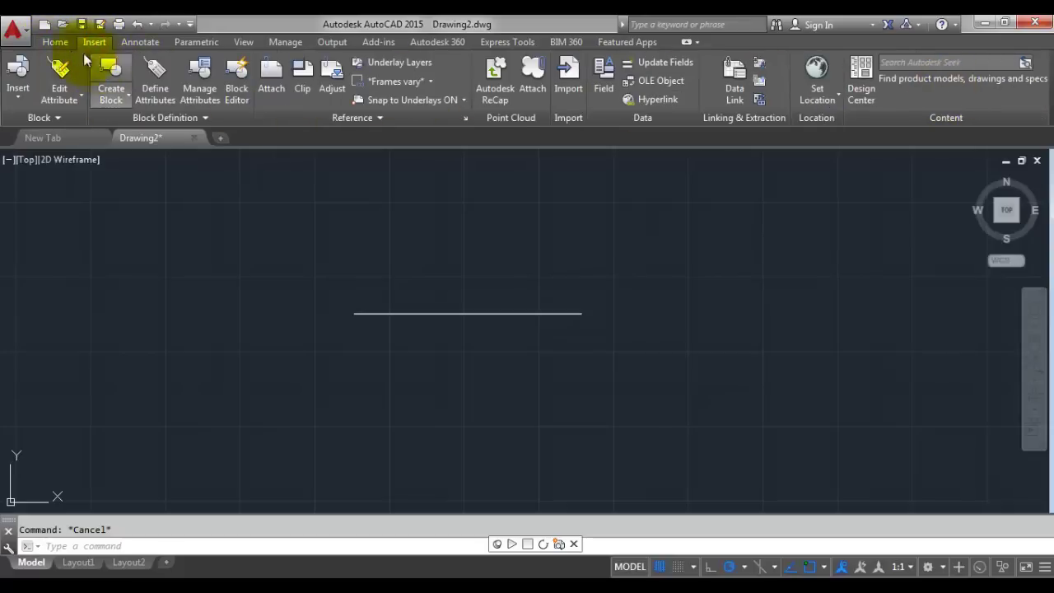
click(55, 42)
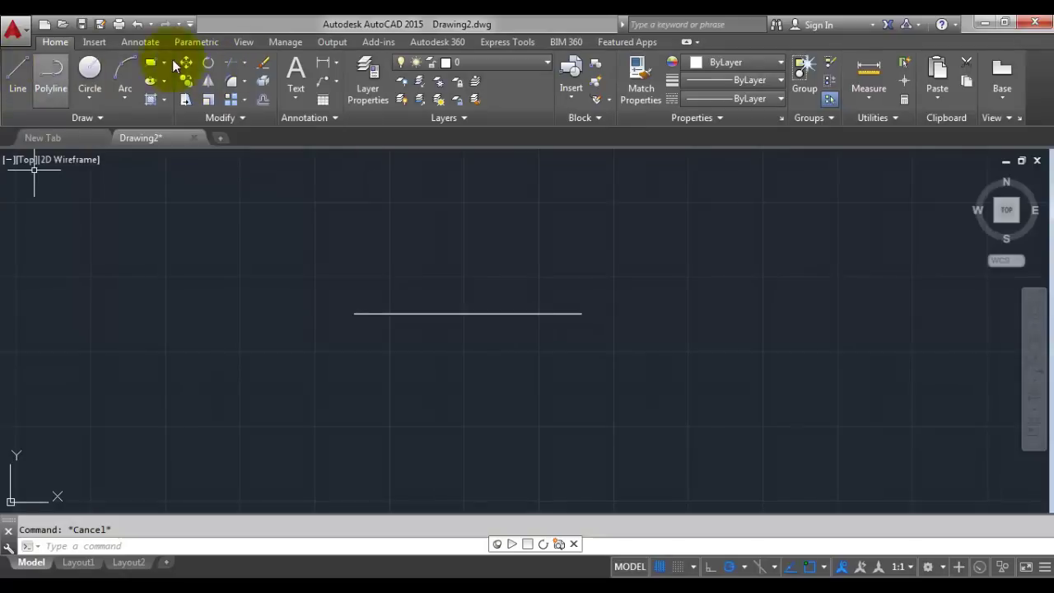
Step: Draw a second horizontal line above the first with the Home tab's Line tool
mouse_move(336, 247)
middle_down()
mouse_move(313, 269)
mouse_move(359, 273)
middle_up()
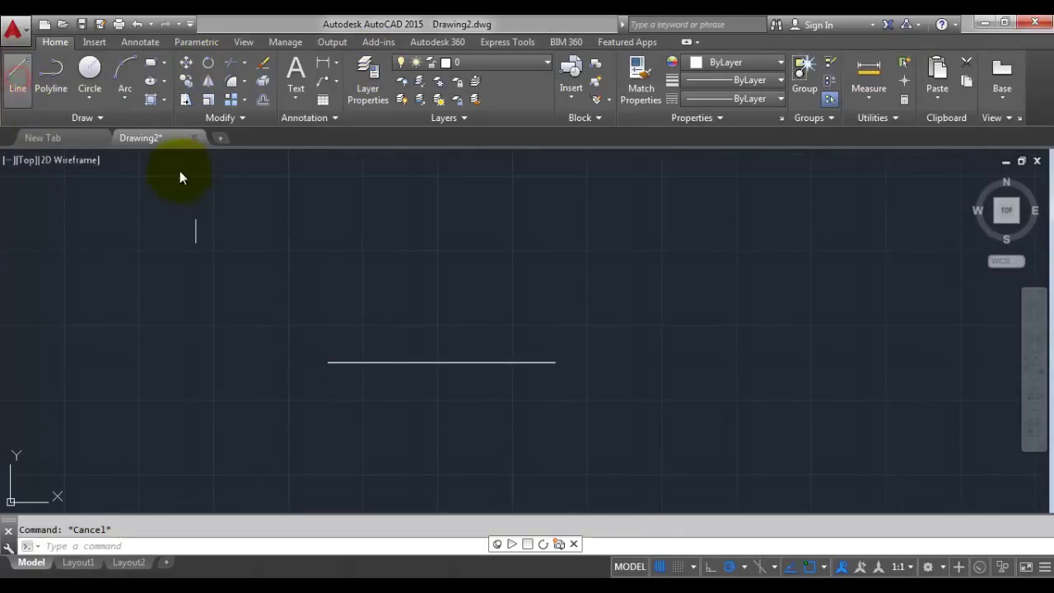
click(17, 85)
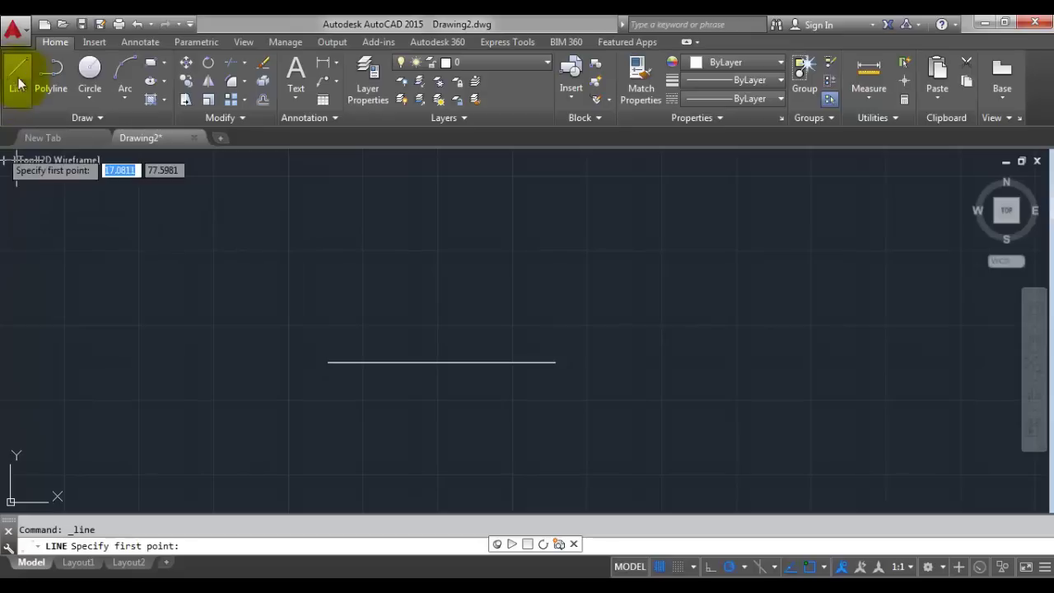
click(364, 270)
click(575, 270)
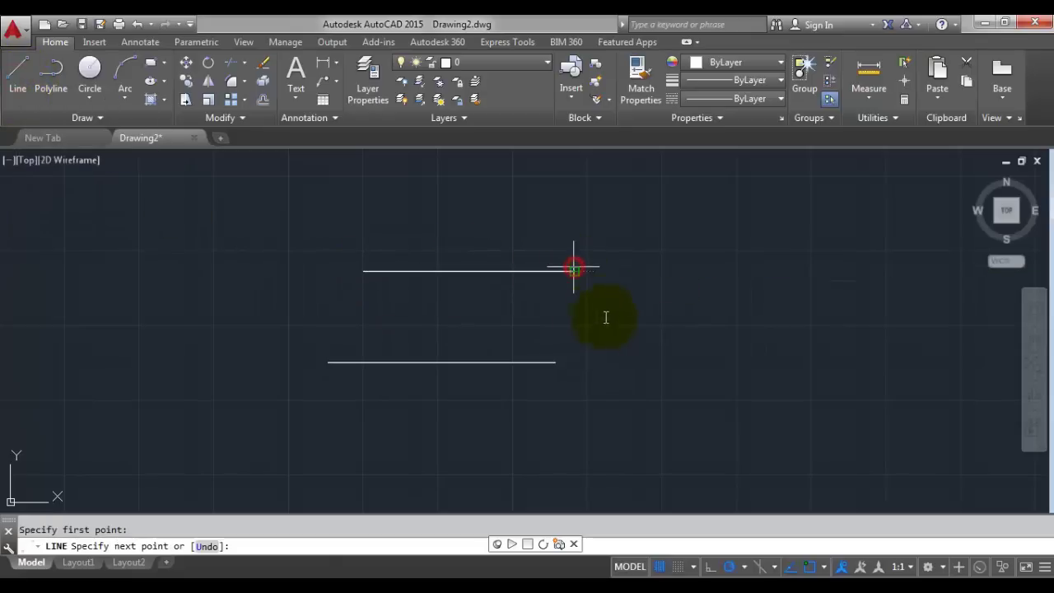
key(Escape)
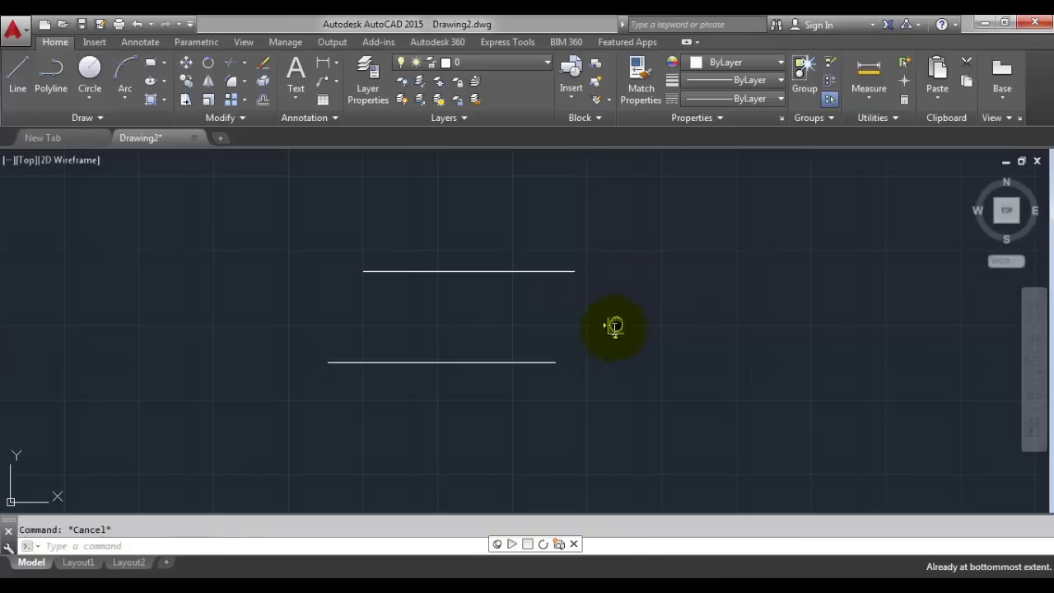
click(94, 42)
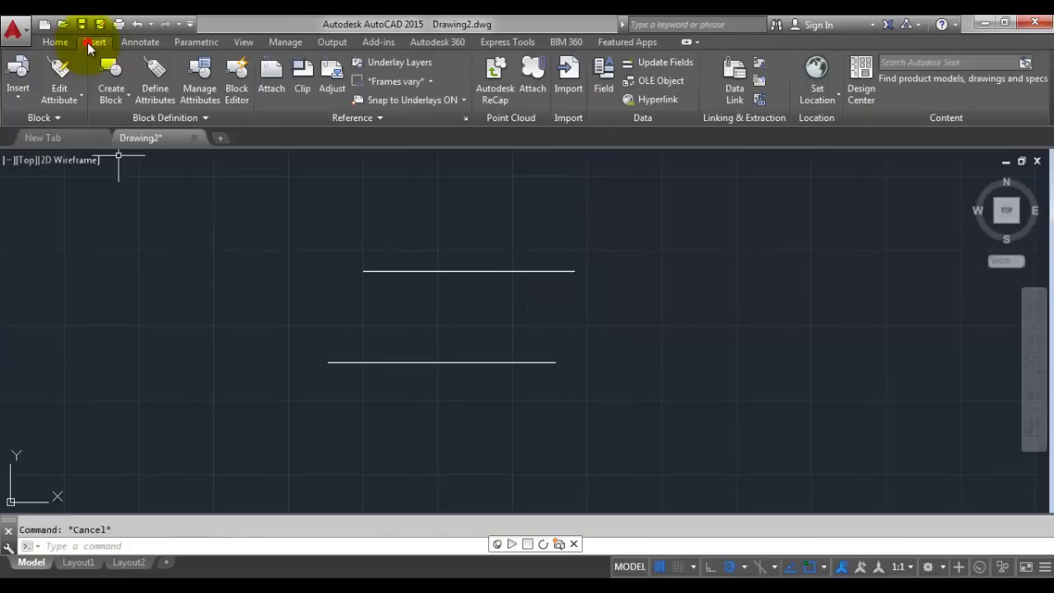
Step: Show the Annotate tools, nudge the view up, then show the View ribbon tools
click(138, 43)
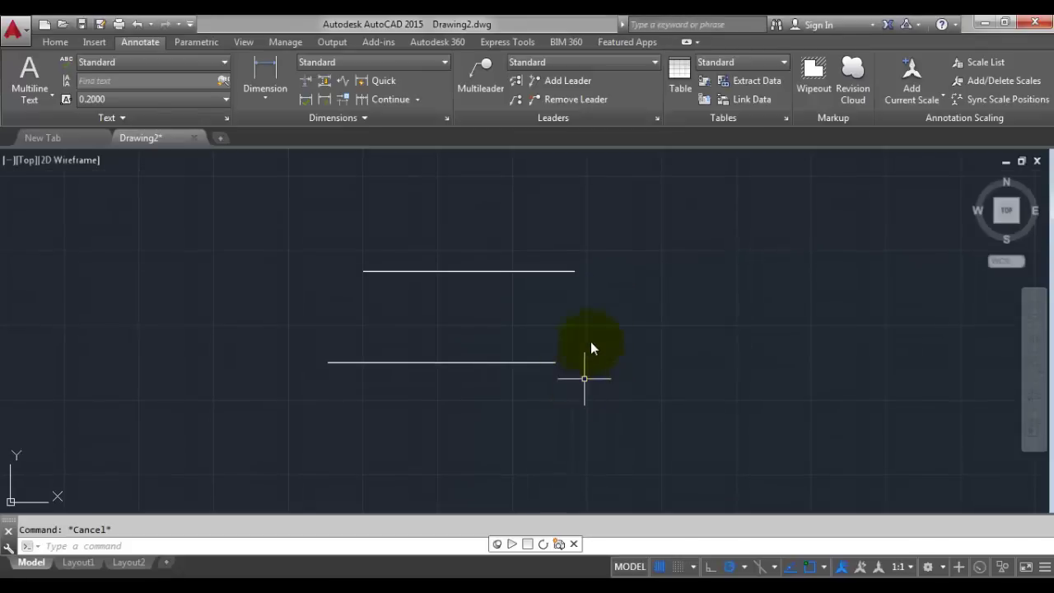
middle_drag(588, 388, 592, 297)
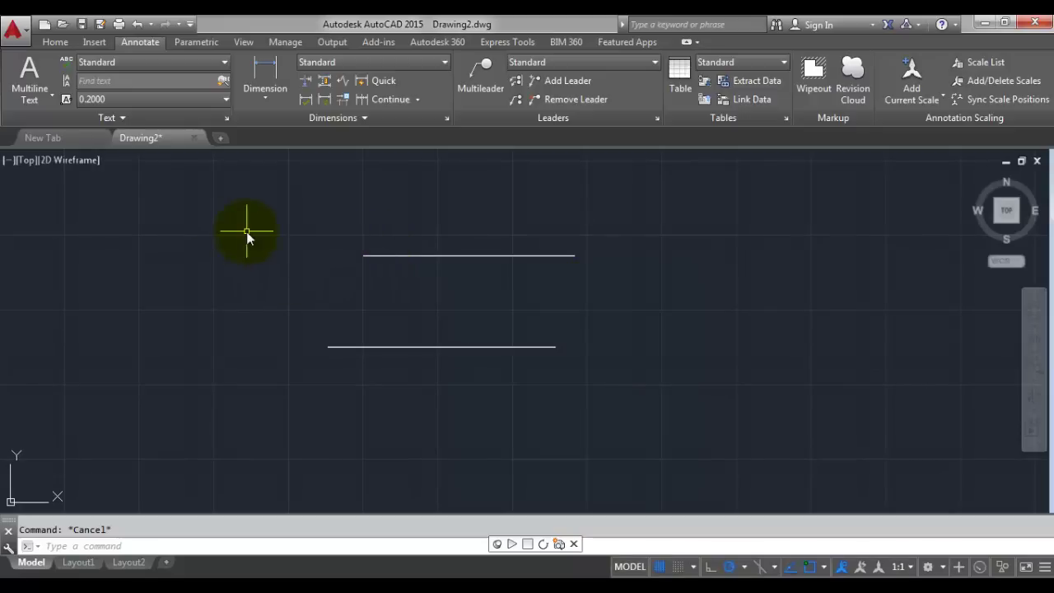
click(244, 42)
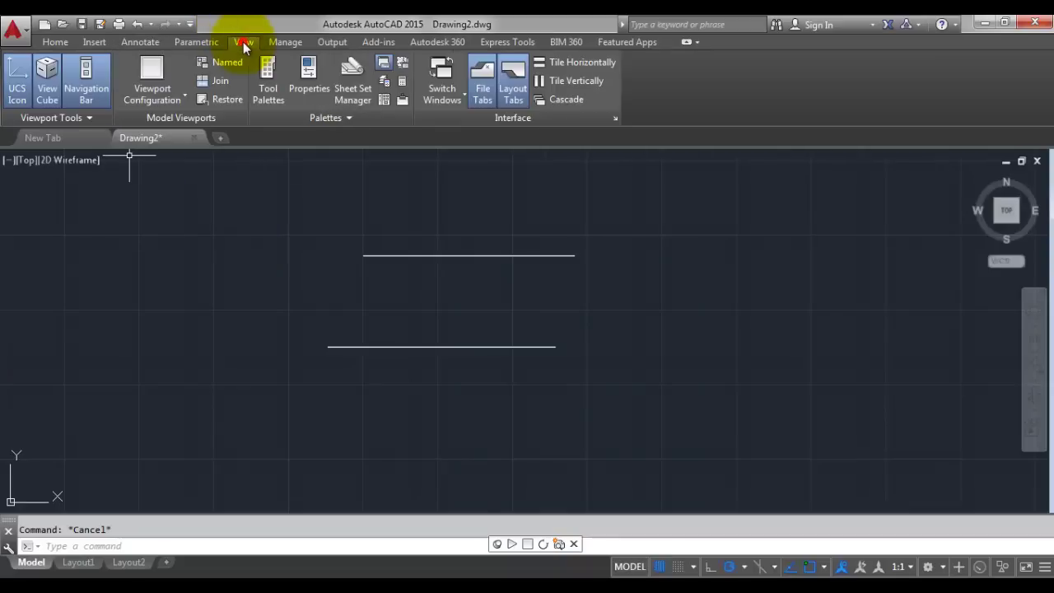
Step: Open the Tool Palettes and erase both lines with a crossing selection
click(274, 87)
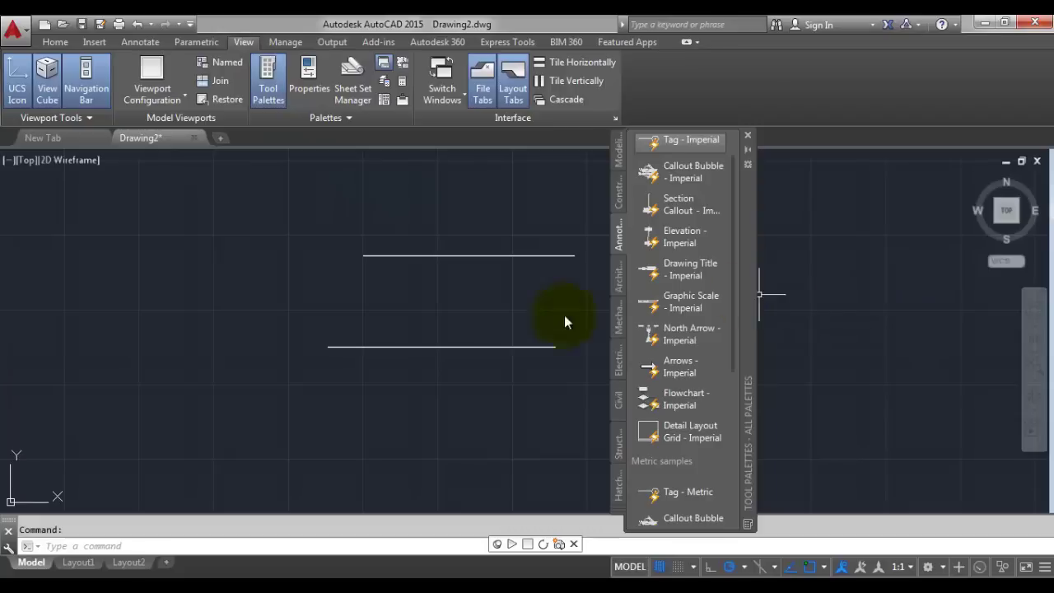
click(486, 374)
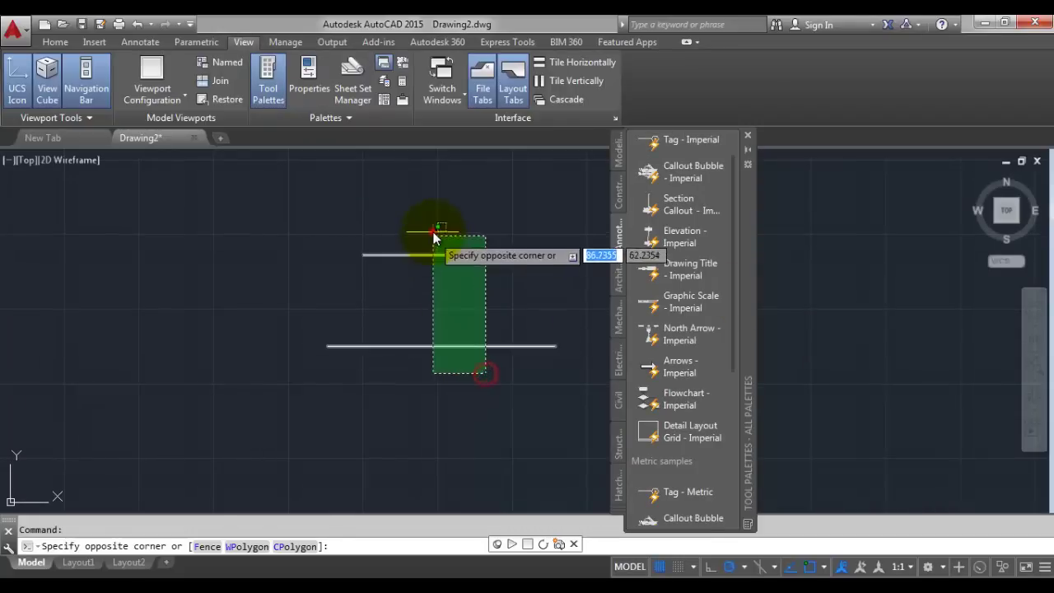
click(434, 236)
key(Delete)
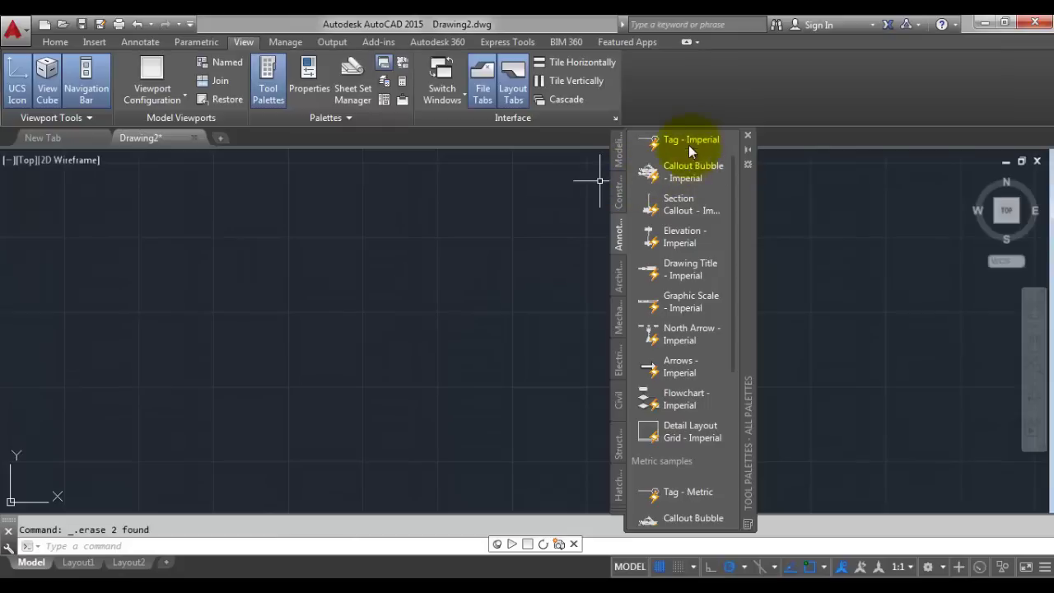
Step: Browse the palette samples, then start inserting Door - Metric from the Architectural palette
click(659, 494)
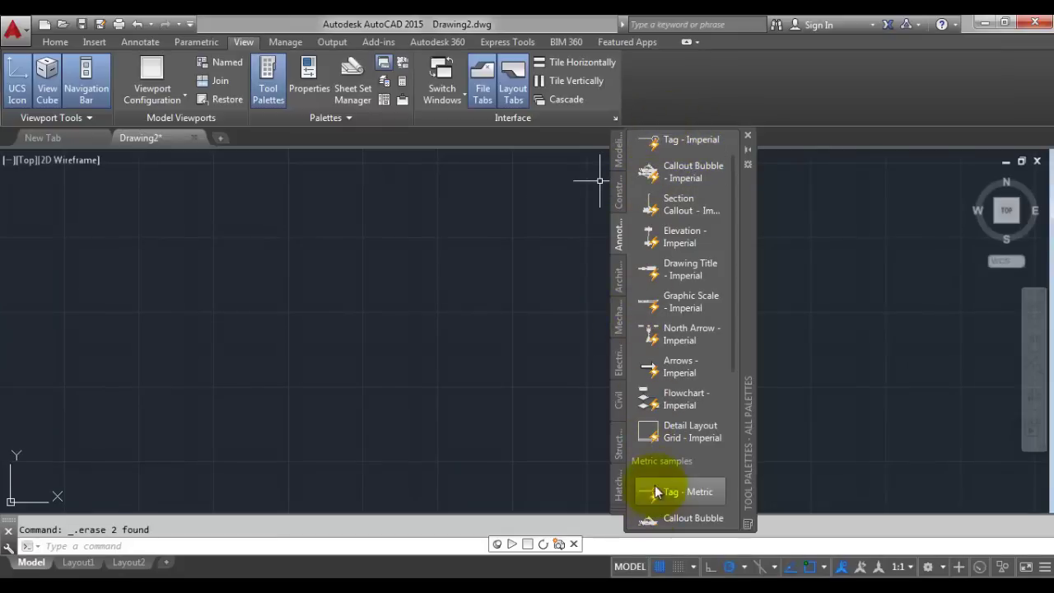
click(673, 206)
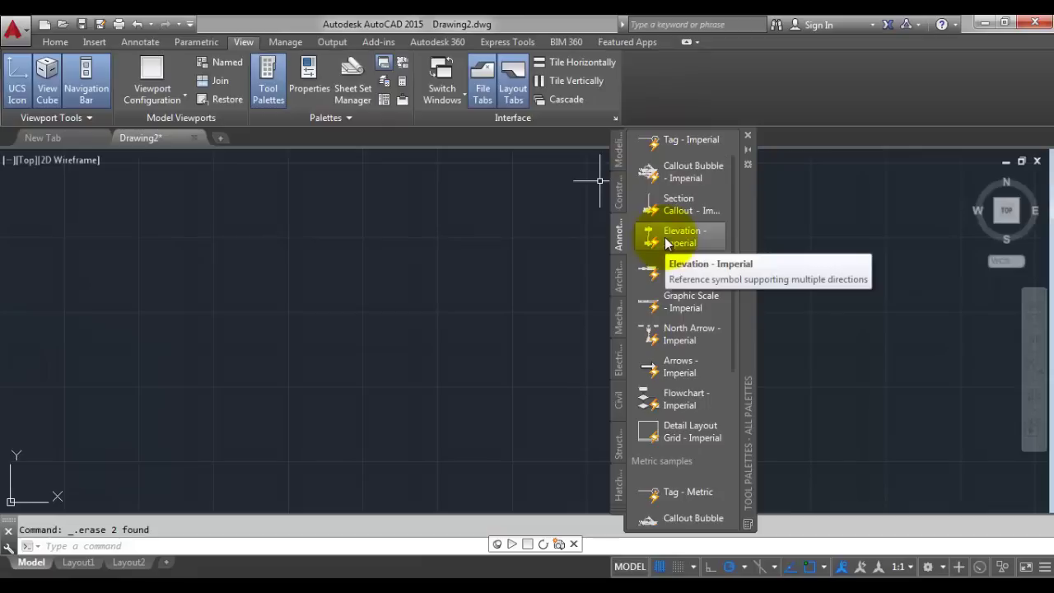
click(623, 277)
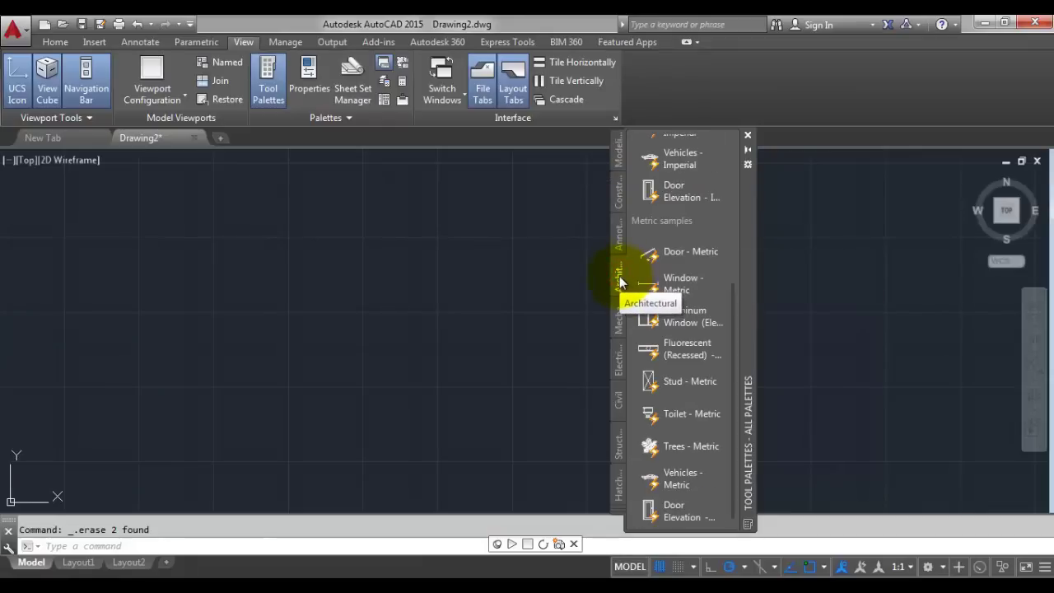
scroll(715, 313, up, 5)
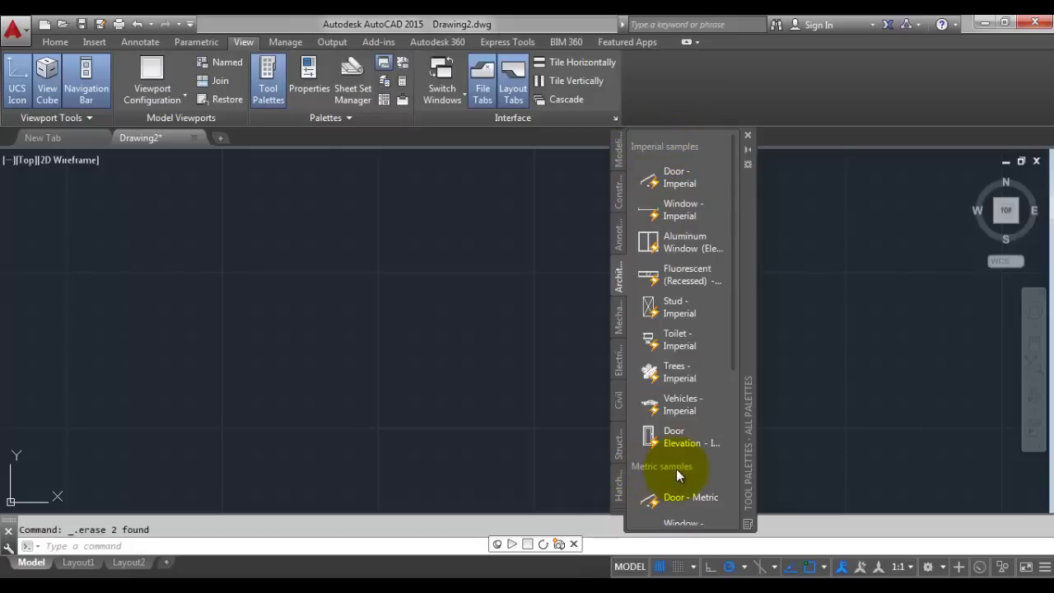
drag(732, 322, 727, 449)
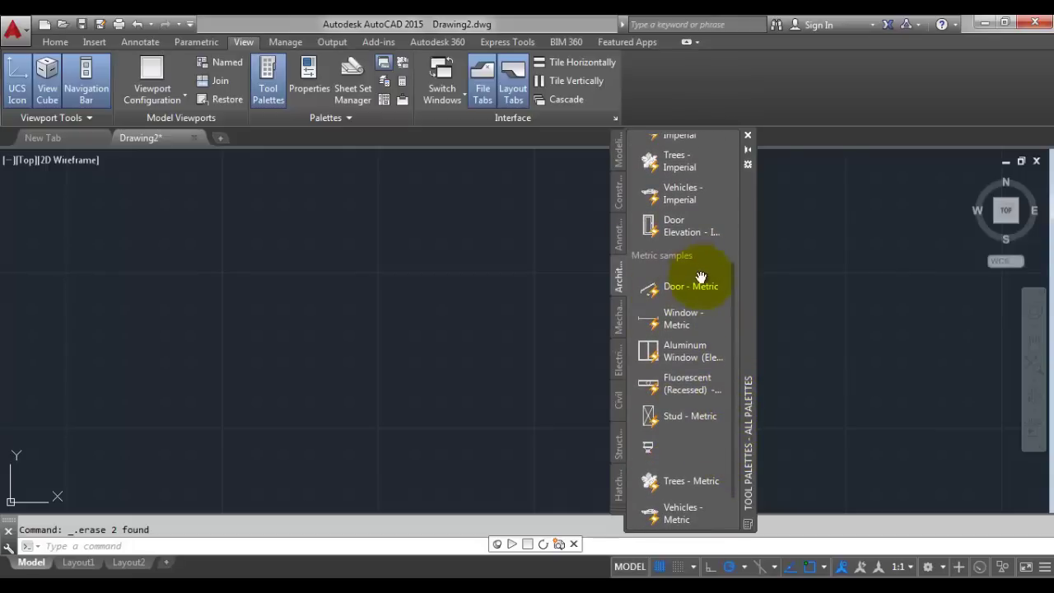
click(656, 292)
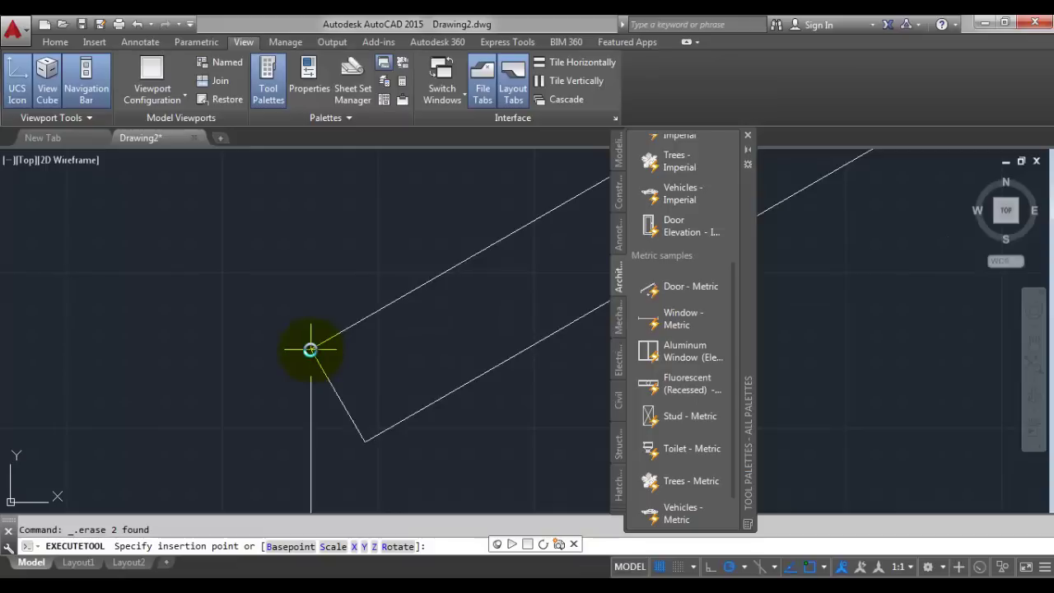
Step: Place the metric door block at the left insertion point
scroll(308, 349, down, 2)
click(104, 363)
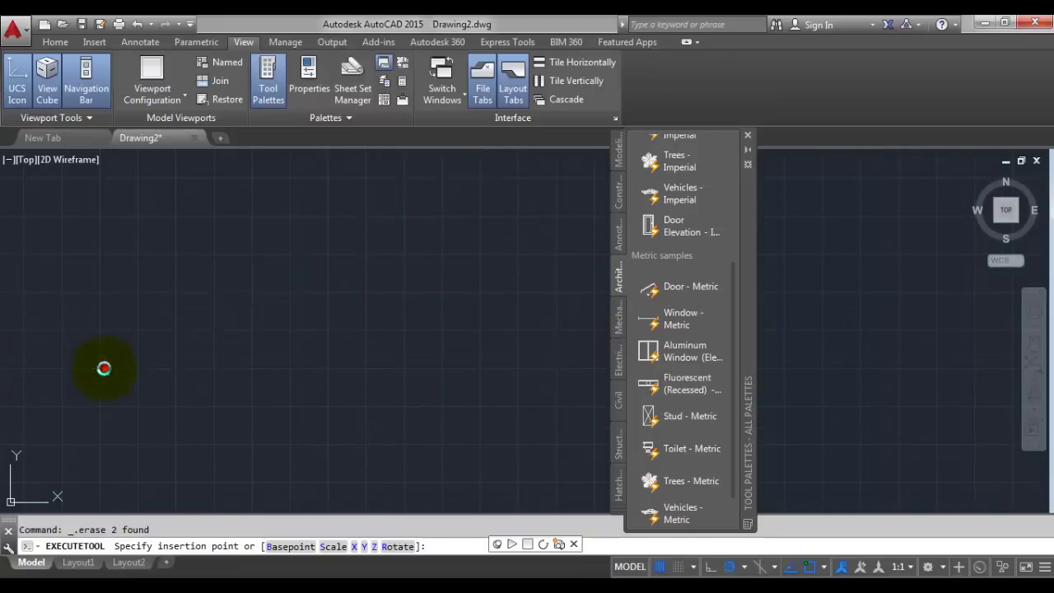
key(Escape)
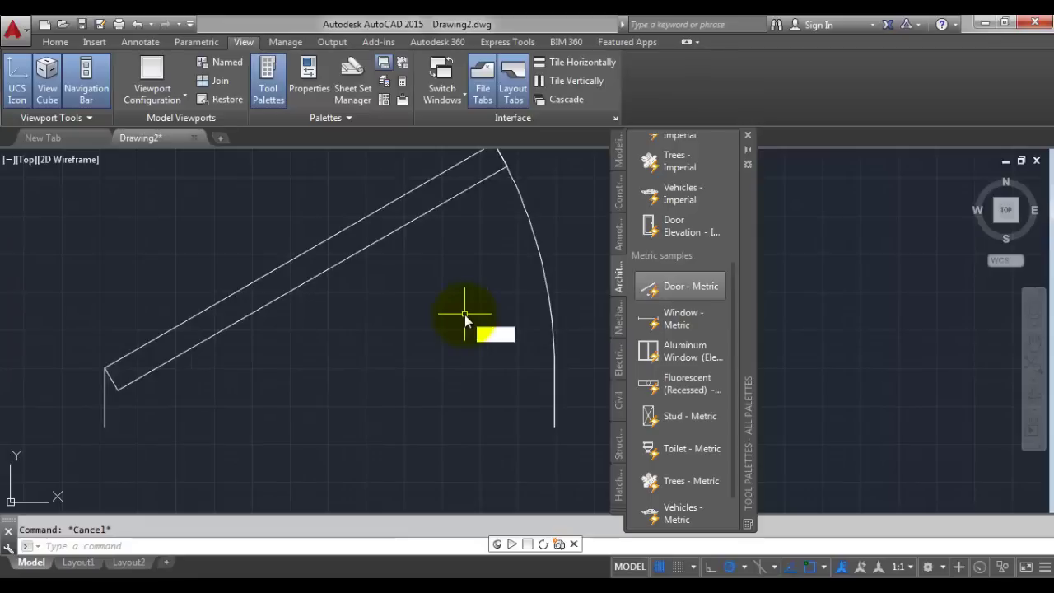
text(O)
Step: Zoom back to the previous view and frame the door left of centre
key(Escape)
key(Return)
text(p)
key(Return)
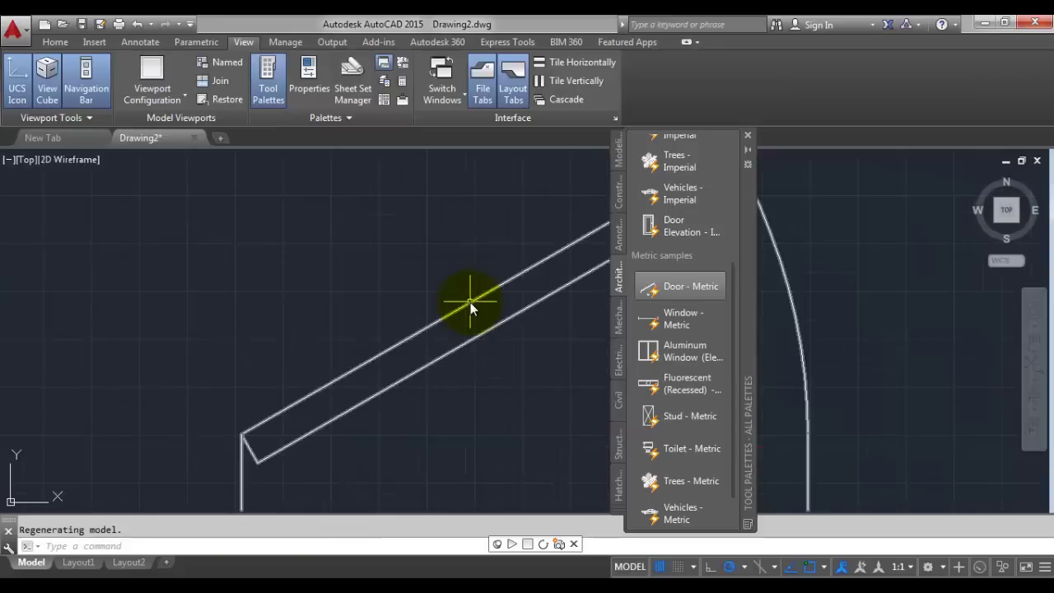
scroll(461, 313, down, 8)
scroll(443, 353, up, 5)
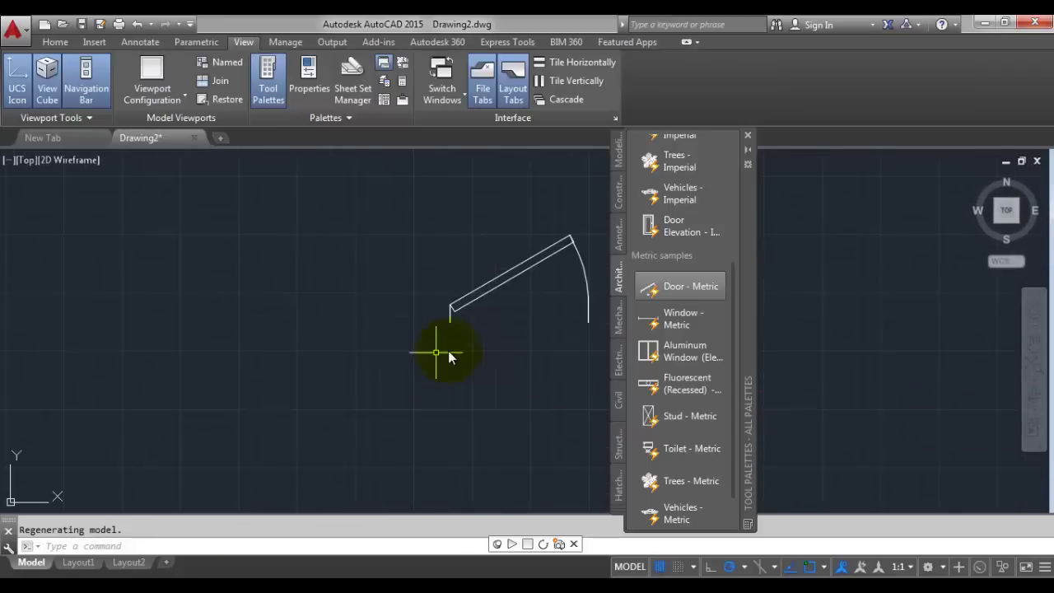
mouse_move(443, 353)
middle_down()
mouse_move(325, 384)
mouse_move(318, 360)
middle_up()
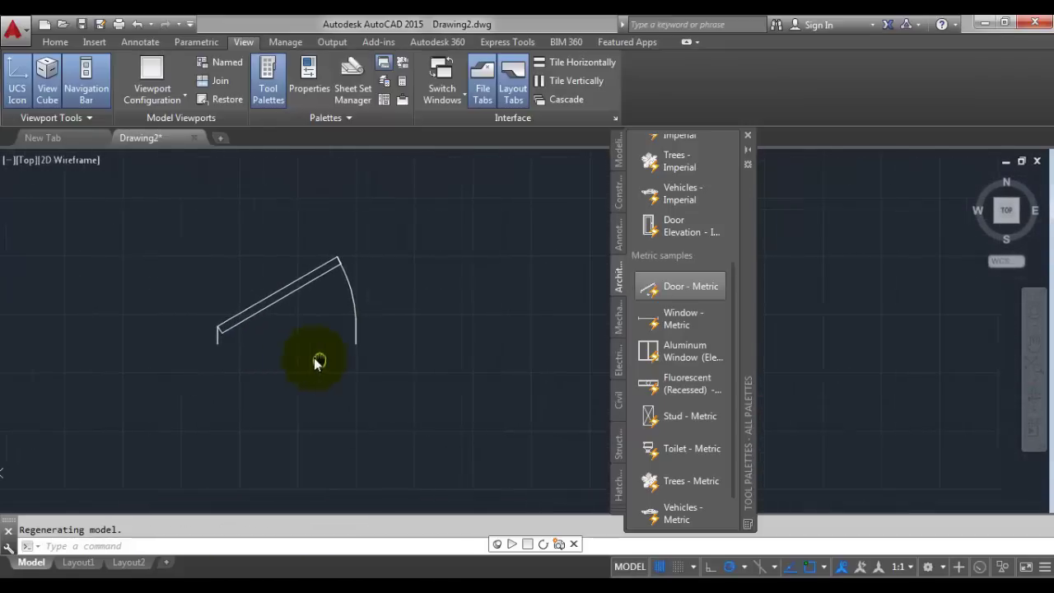
Step: Select the door block and pan the drawing to make room beside it
click(302, 288)
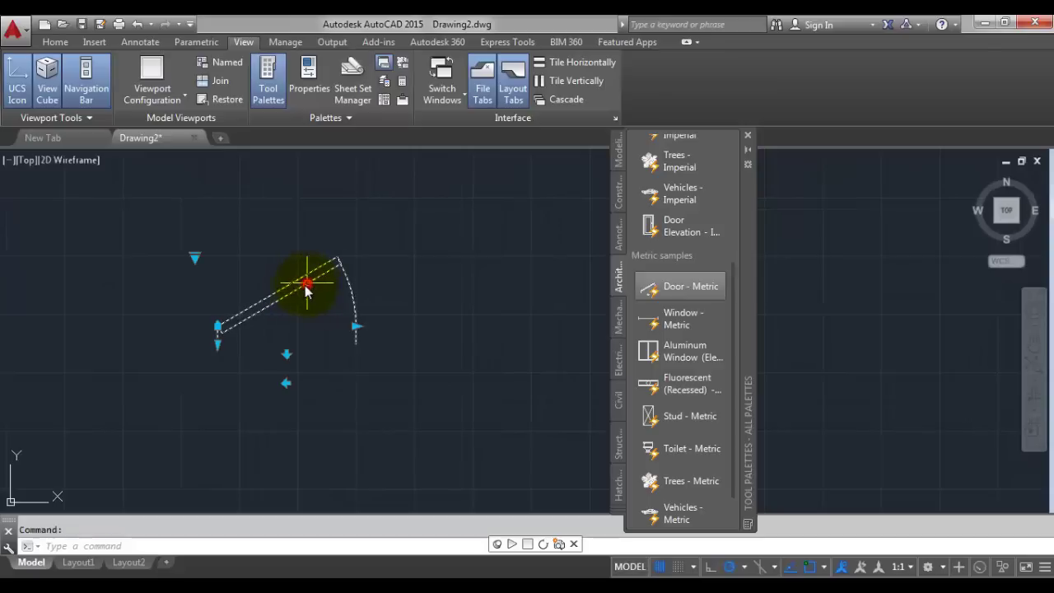
key(Escape)
middle_drag(377, 322, 360, 332)
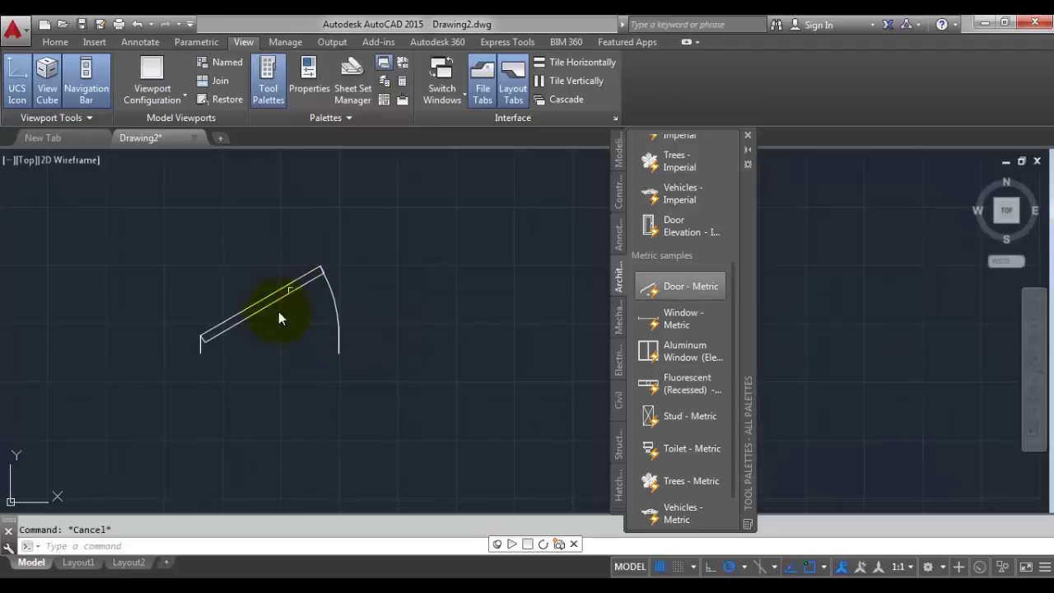
click(343, 319)
middle_drag(413, 316, 360, 305)
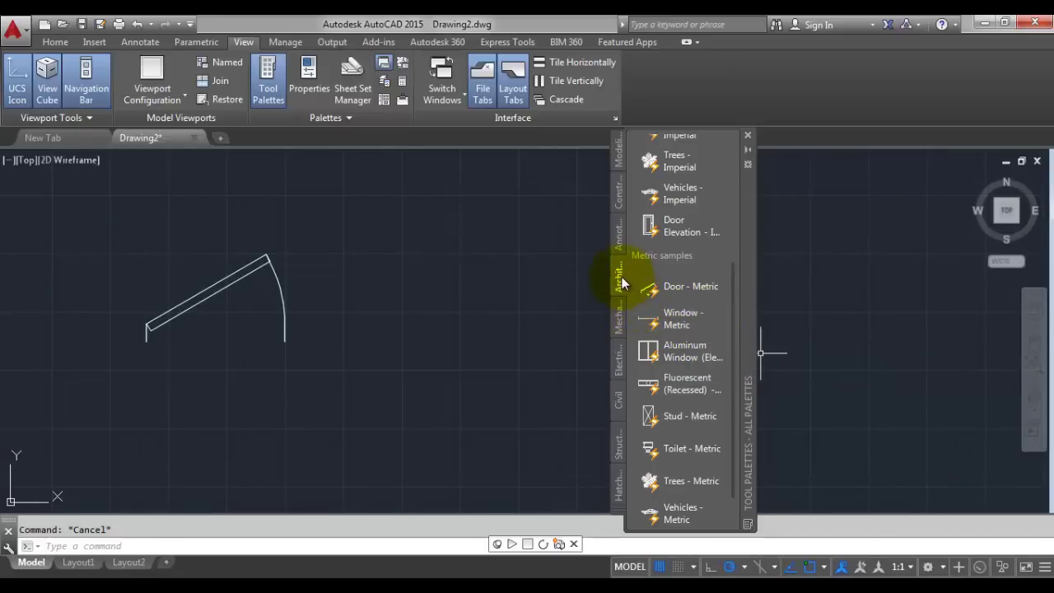
Step: Insert the Window - Metric and Aluminum Window elevation beside the door, then show Structural tools
drag(676, 321, 424, 327)
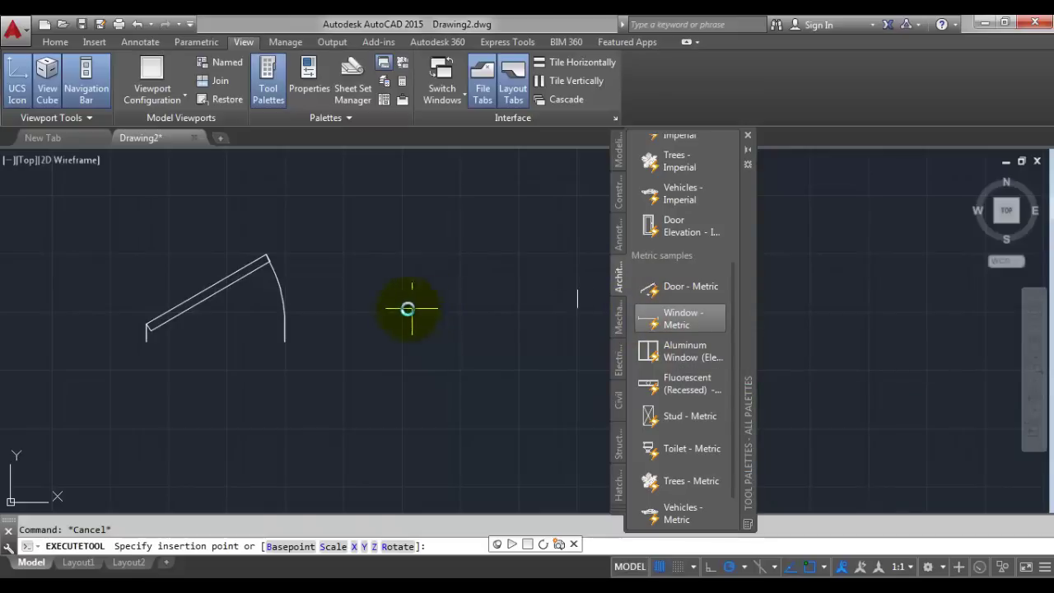
click(392, 308)
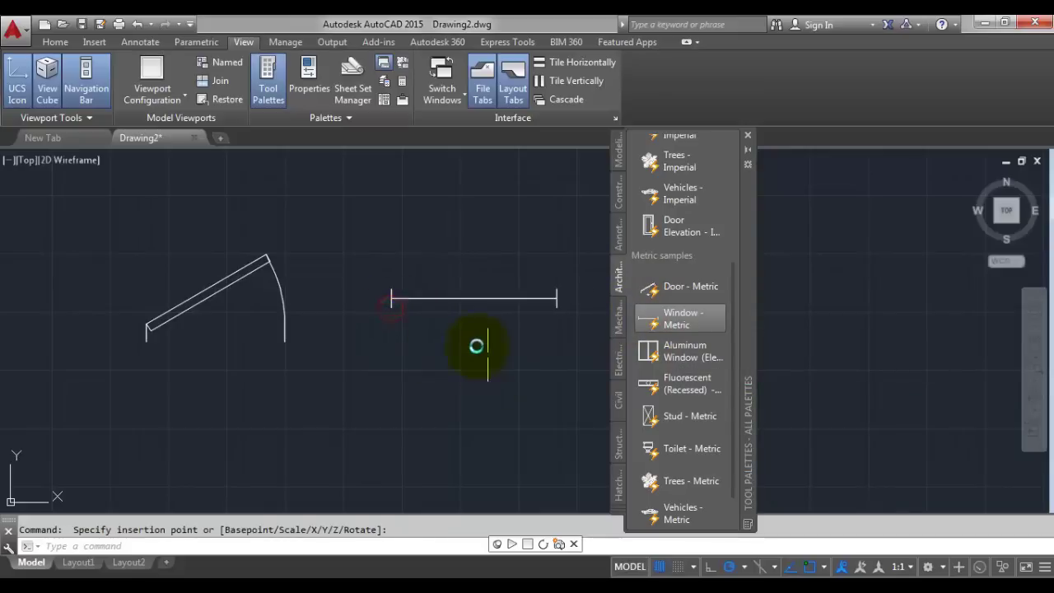
click(686, 354)
middle_drag(398, 410, 375, 290)
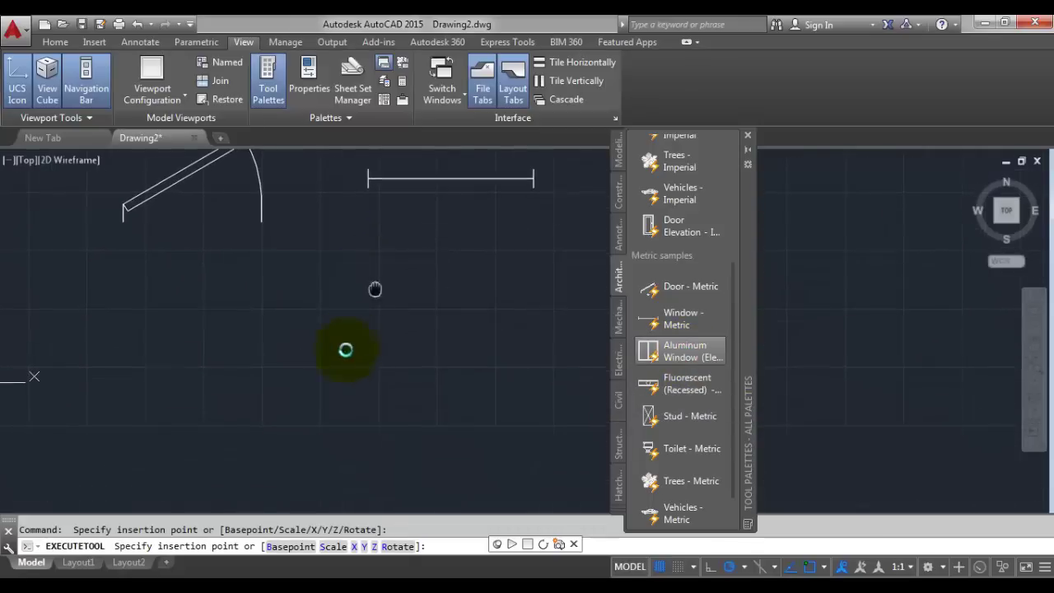
click(338, 388)
key(Escape)
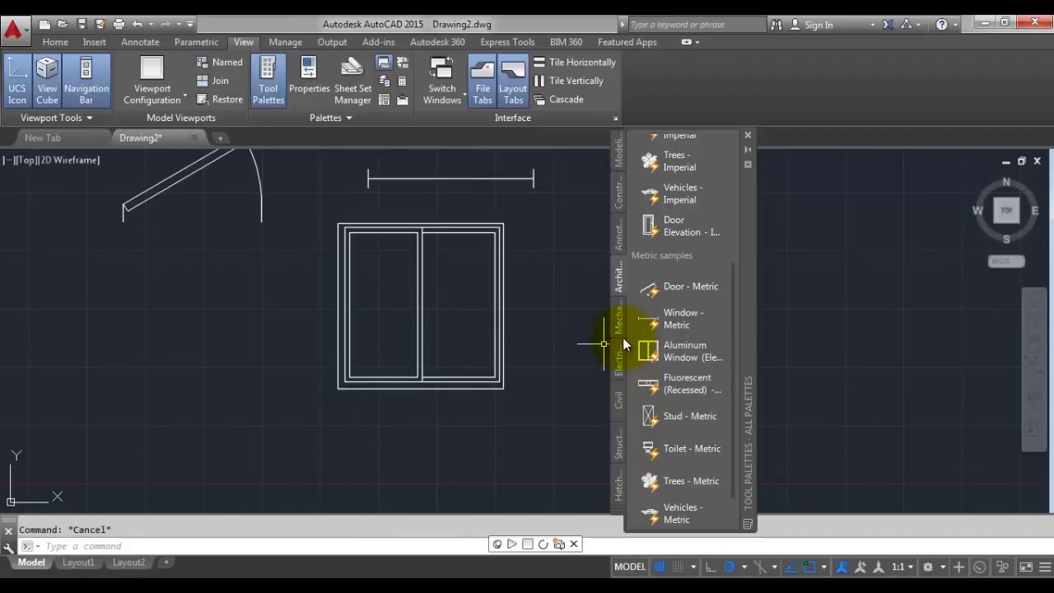
click(617, 443)
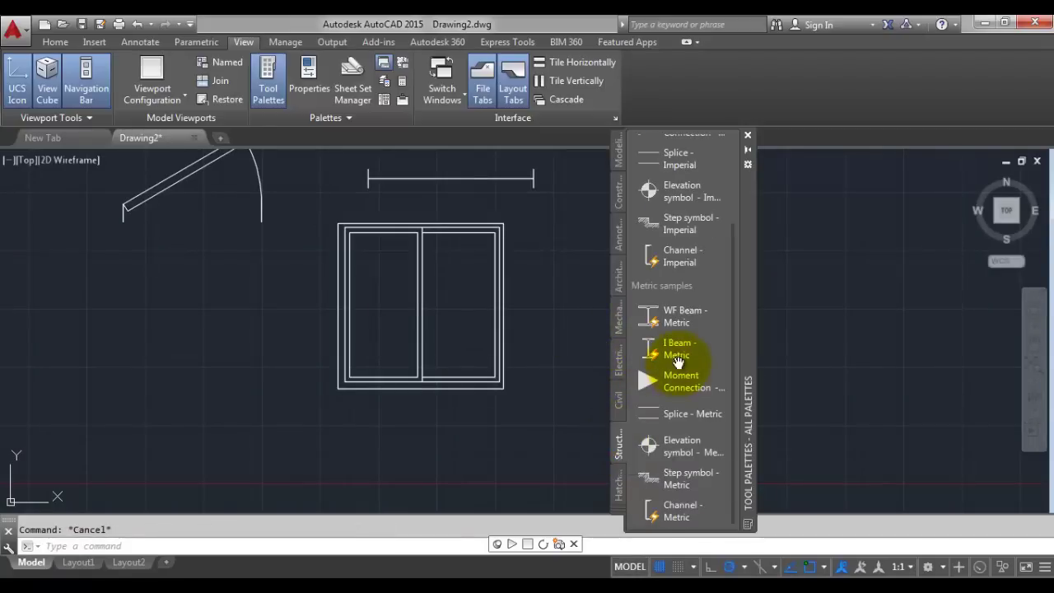
Step: Insert the I Beam - Imperial symbol to the left of the window
scroll(677, 362, up, 3)
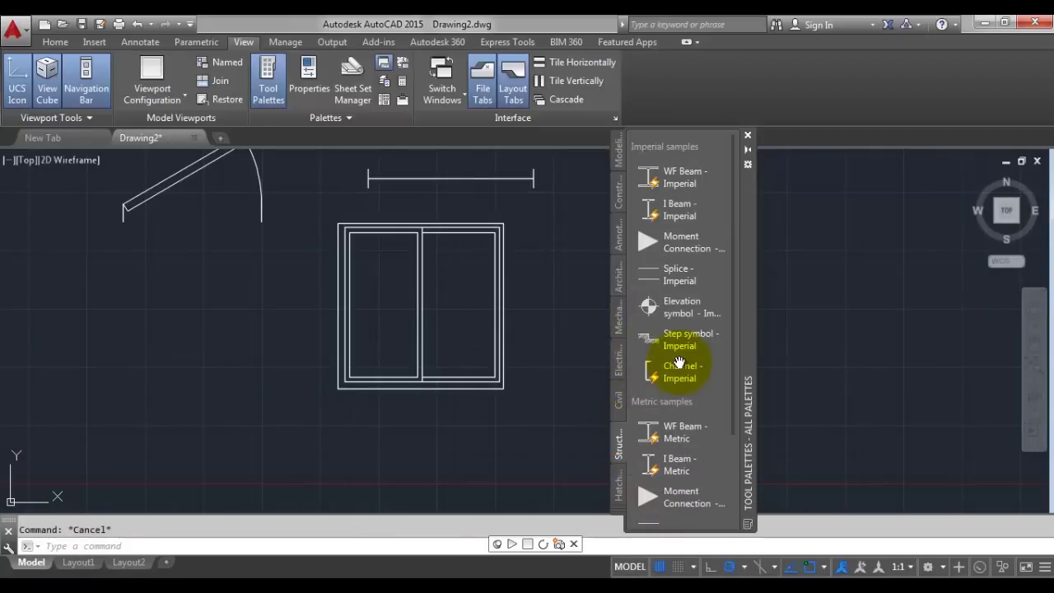
click(680, 215)
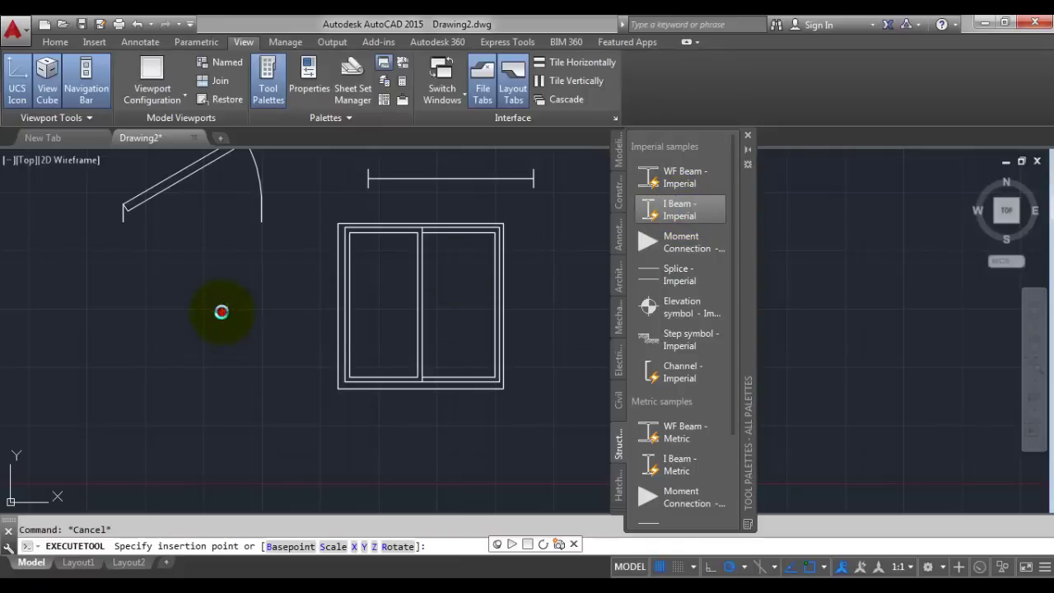
click(221, 311)
Step: Try the WF Beam - Imperial tool and then the step symbol tool
scroll(222, 348, down, 3)
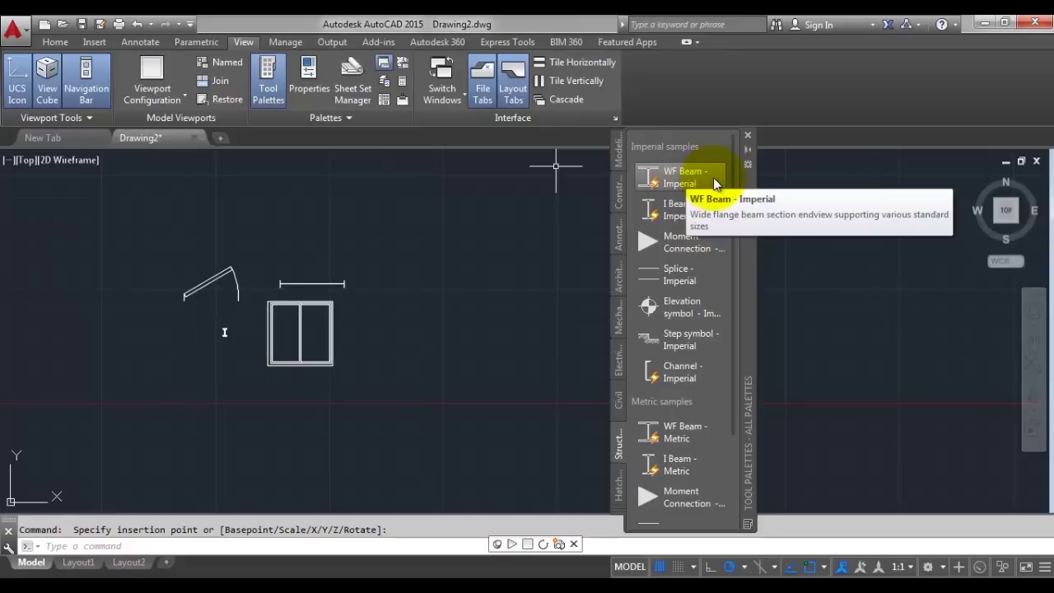
click(683, 176)
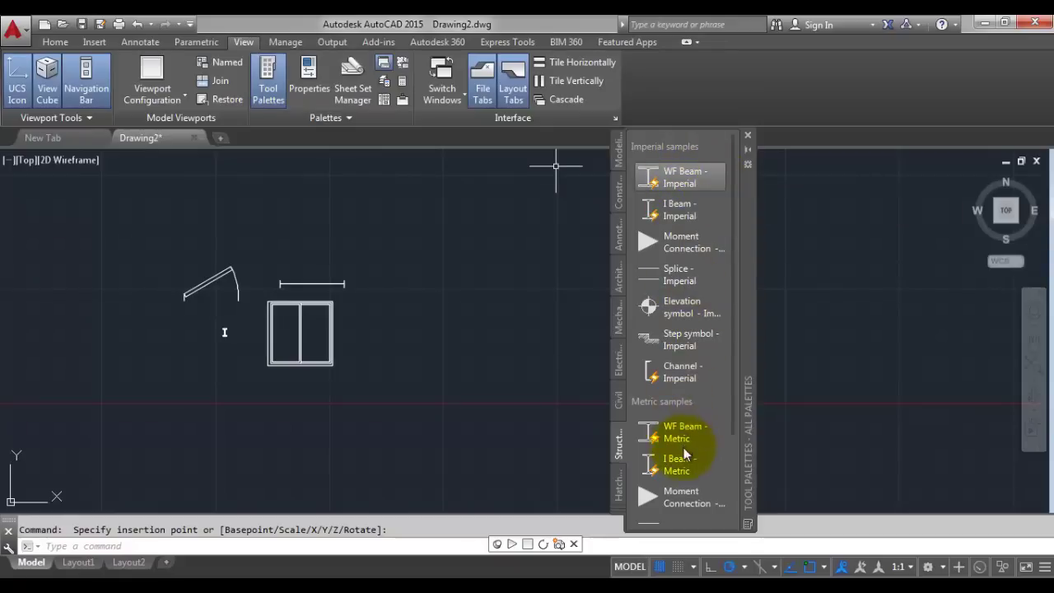
scroll(727, 418, down, 3)
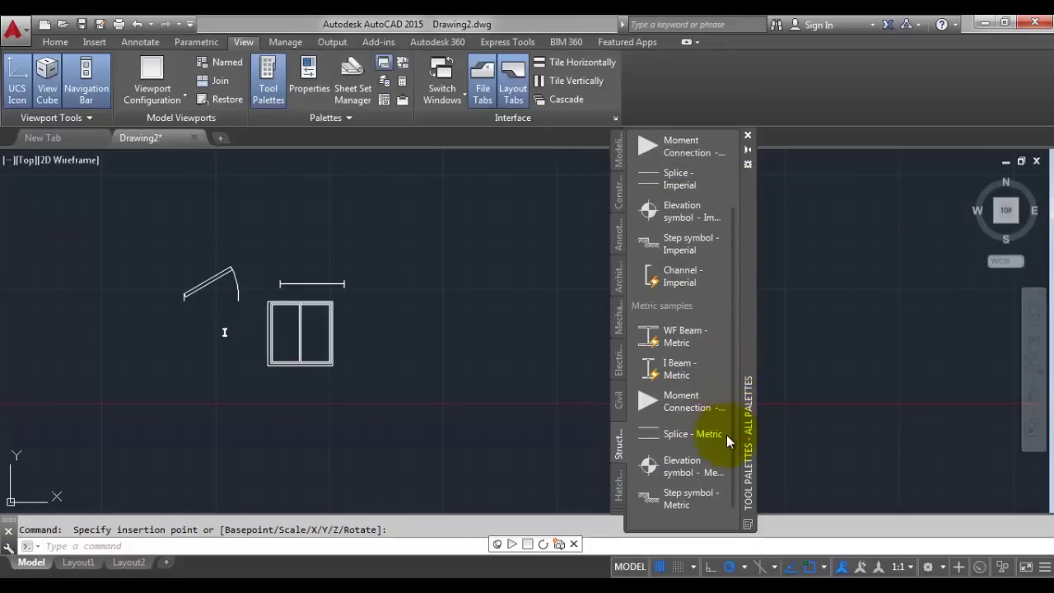
scroll(726, 441, down, 1)
scroll(729, 404, up, 3)
scroll(732, 346, up, 1)
click(723, 336)
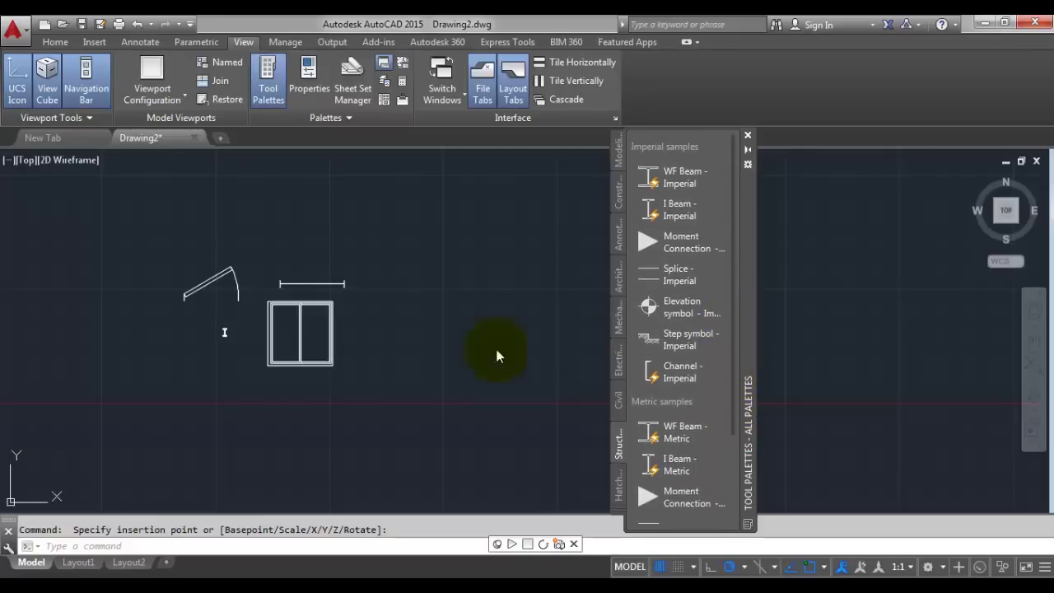
middle_drag(388, 344, 424, 337)
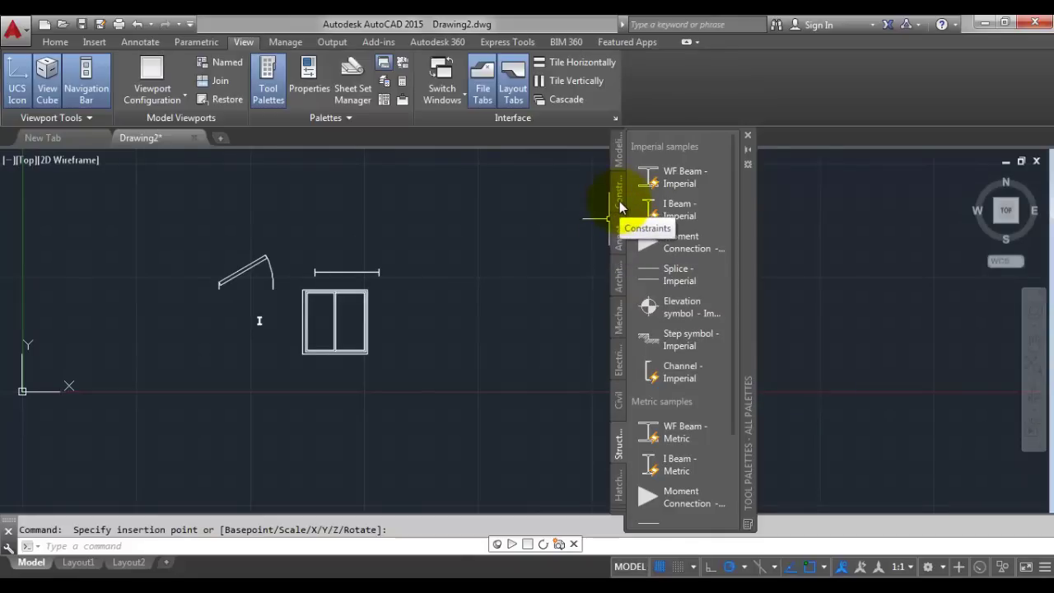
Step: Browse the Civil, Mechanical and Electrical palettes, picking Manhole - Metric and Limit Switch - Imperial
click(619, 402)
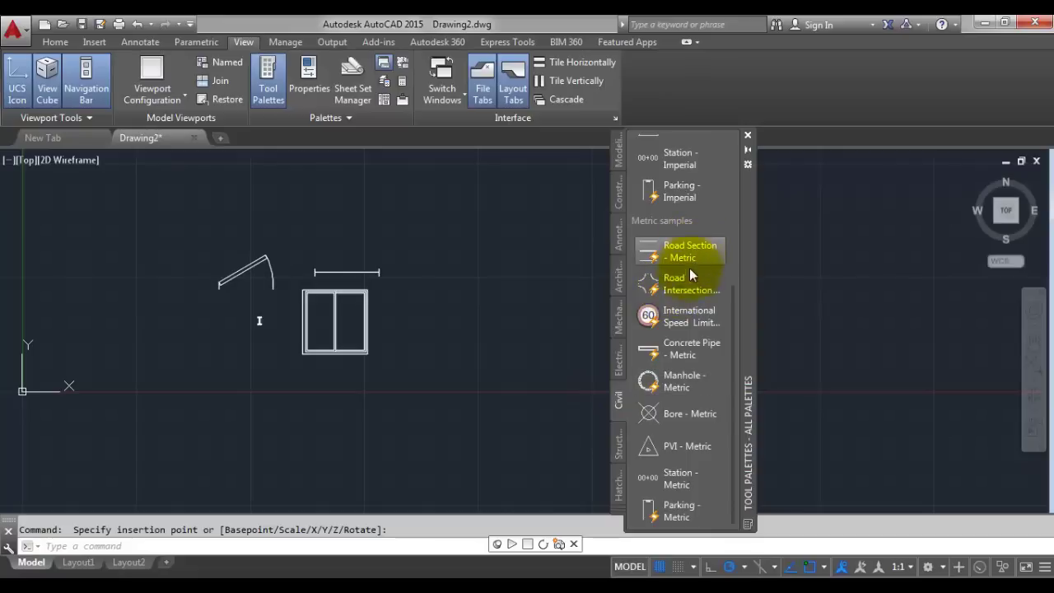
click(684, 381)
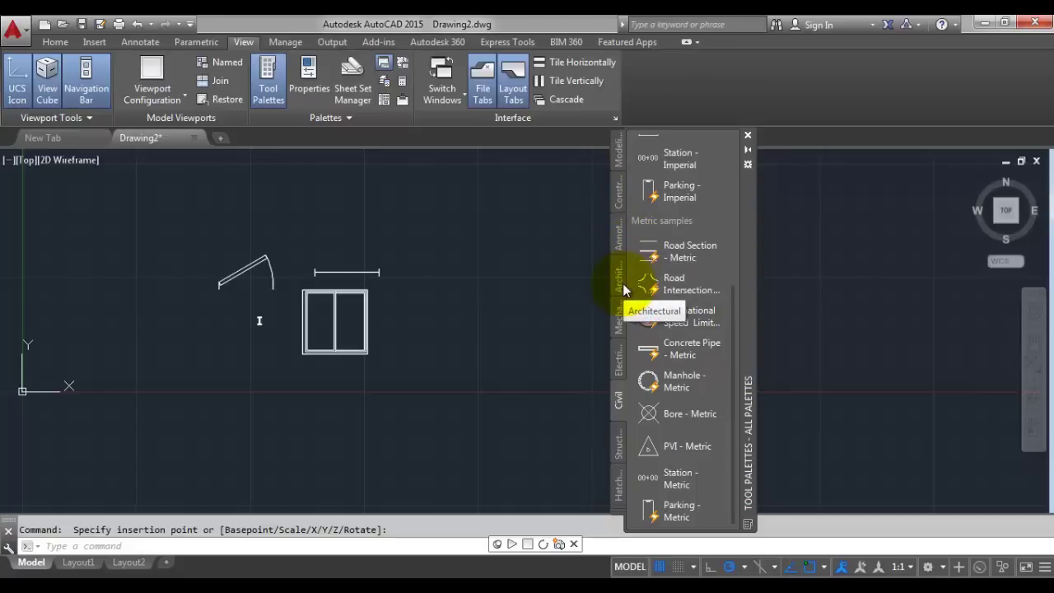
click(622, 322)
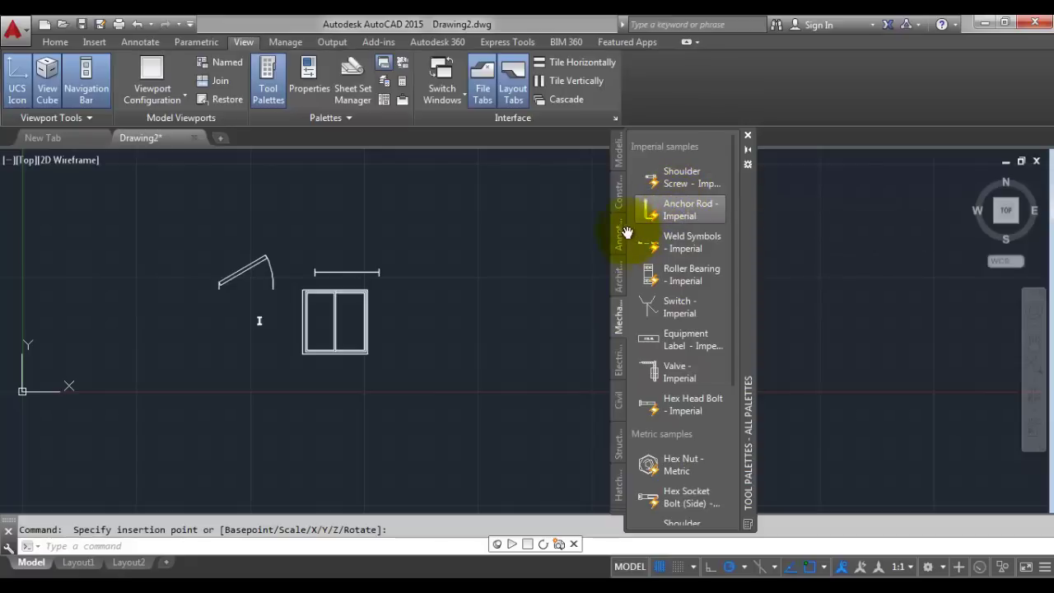
click(619, 365)
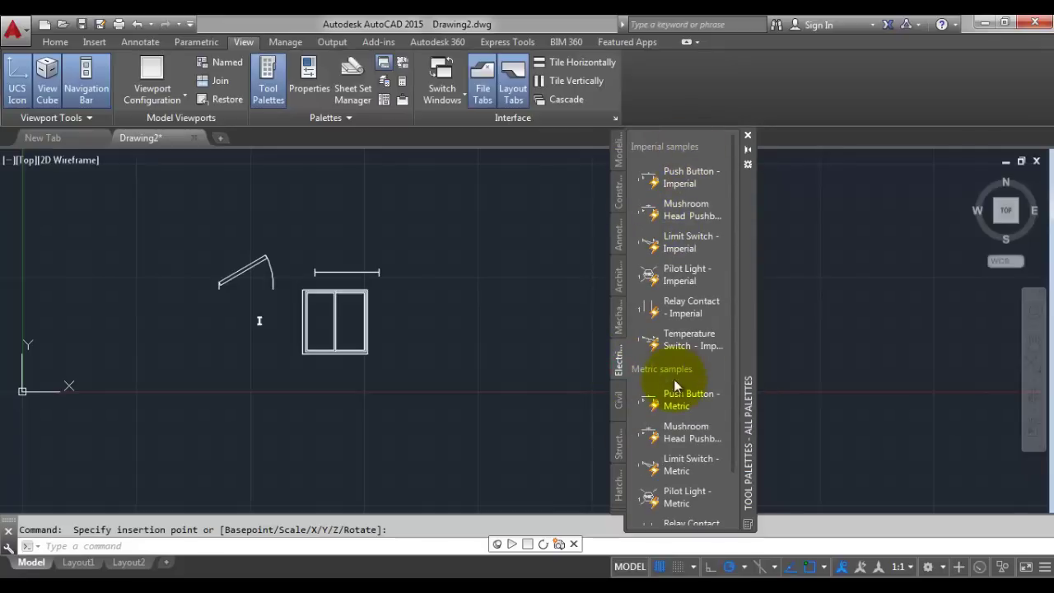
scroll(674, 379, down, 2)
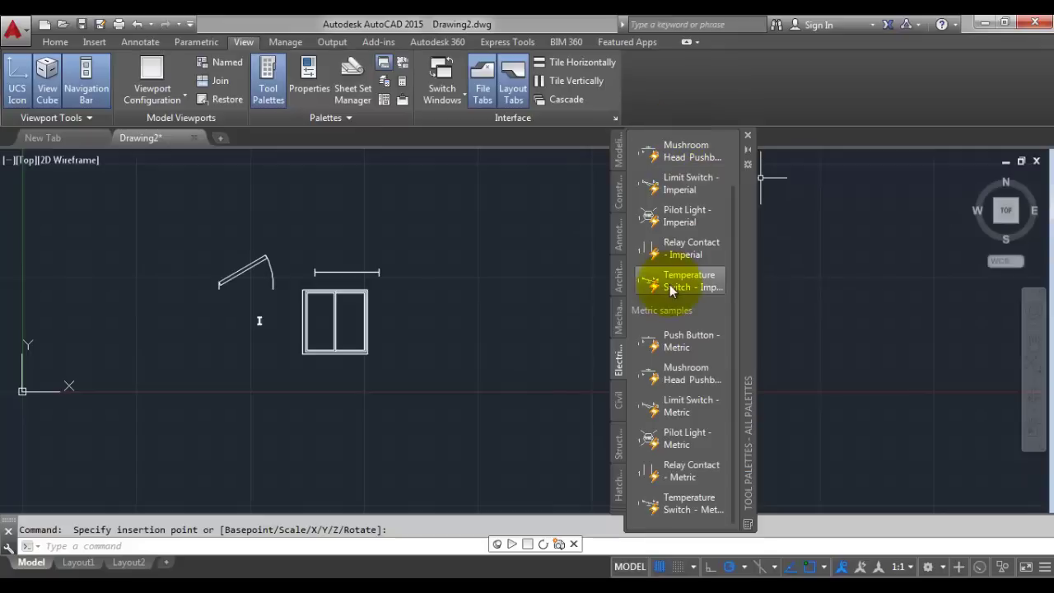
scroll(669, 284, down, 3)
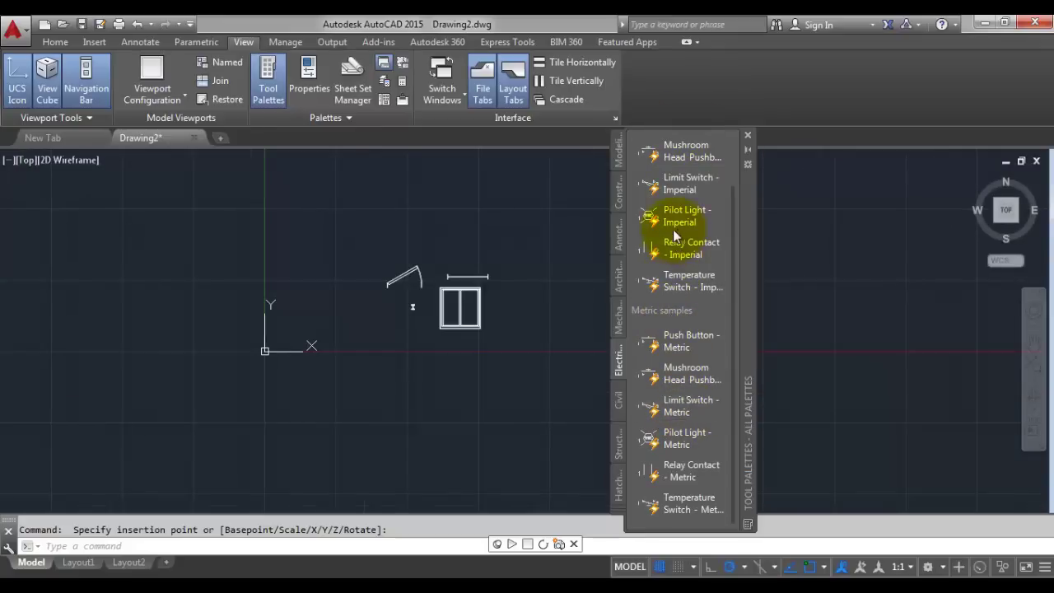
click(698, 183)
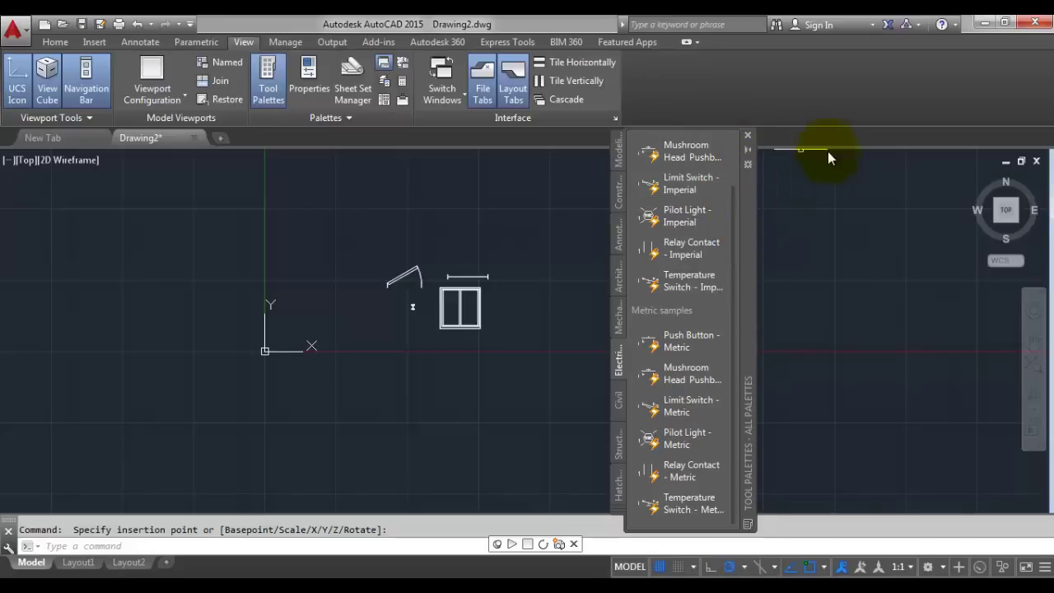
Step: Anchor the tool palette to the right edge of the window
click(749, 163)
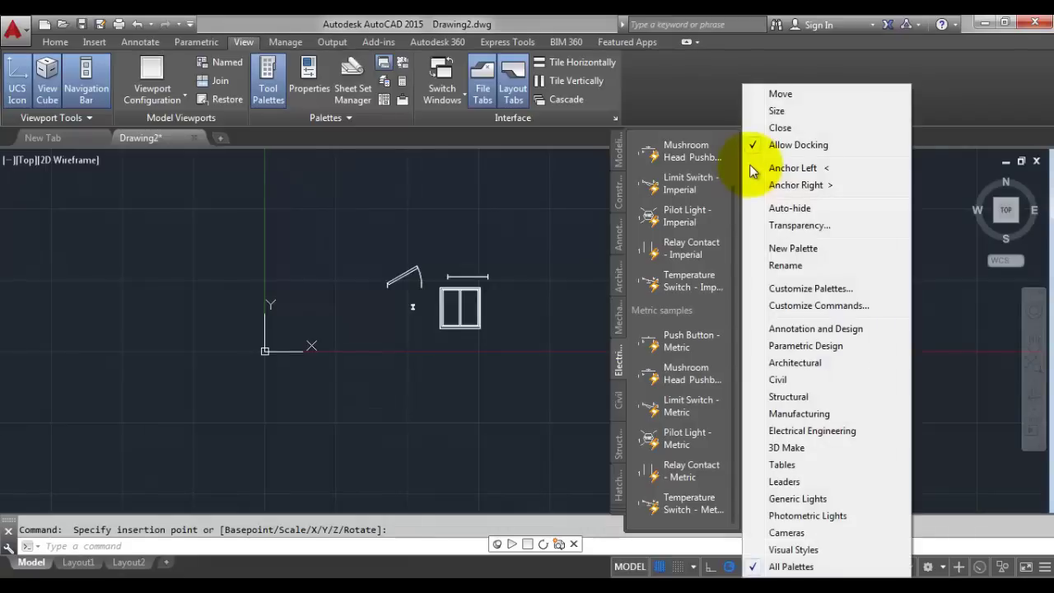
click(805, 186)
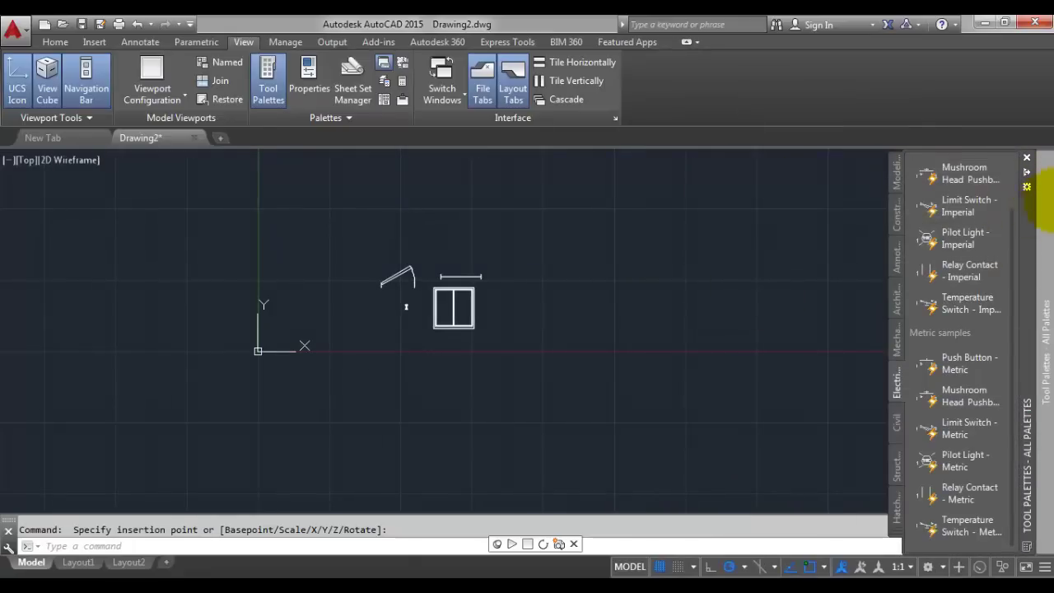
click(713, 277)
click(643, 270)
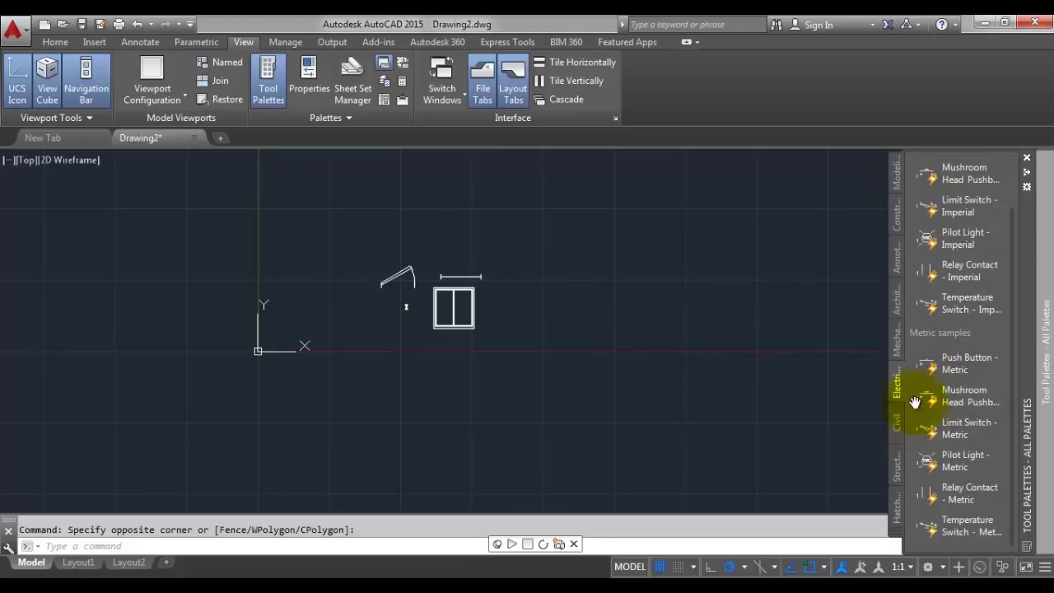
Step: Clear the stray selection windows left on the drawing
scroll(951, 397, up, 2)
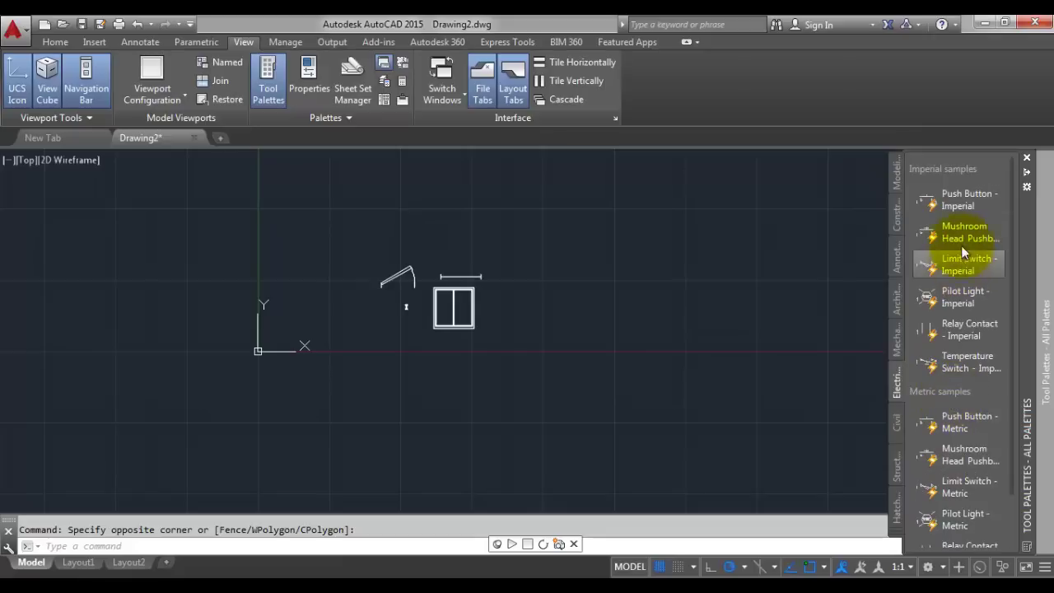
scroll(962, 262, down, 2)
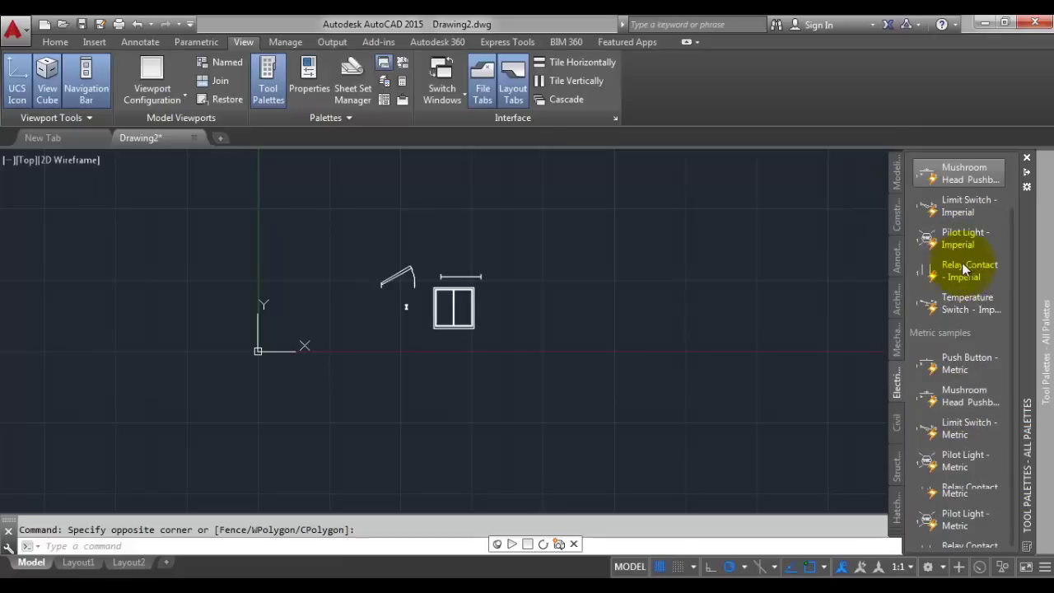
click(655, 268)
click(587, 226)
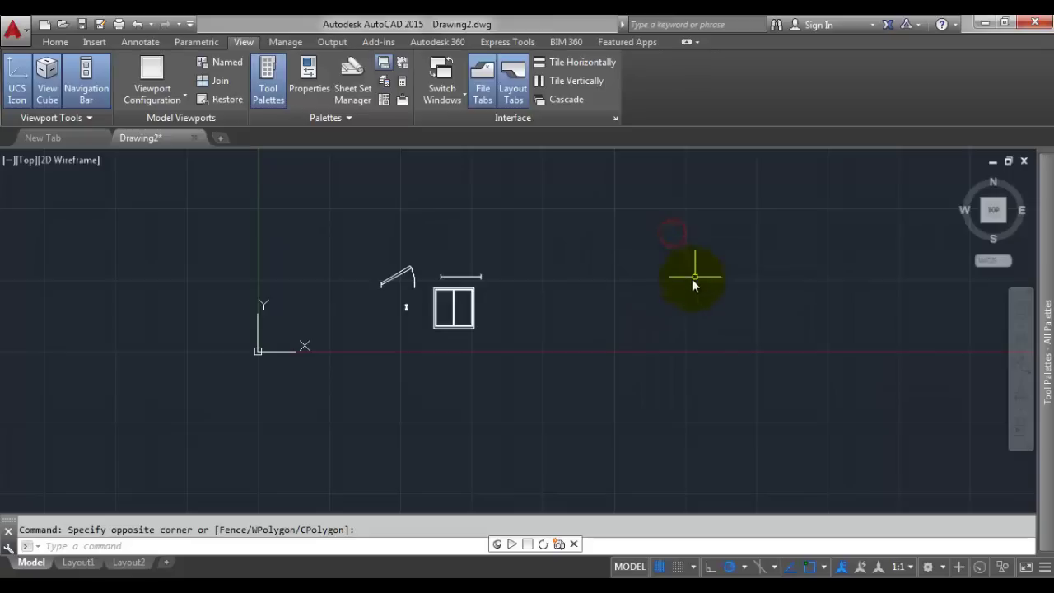
Step: Close the tool palettes and erase the door and window objects
click(267, 76)
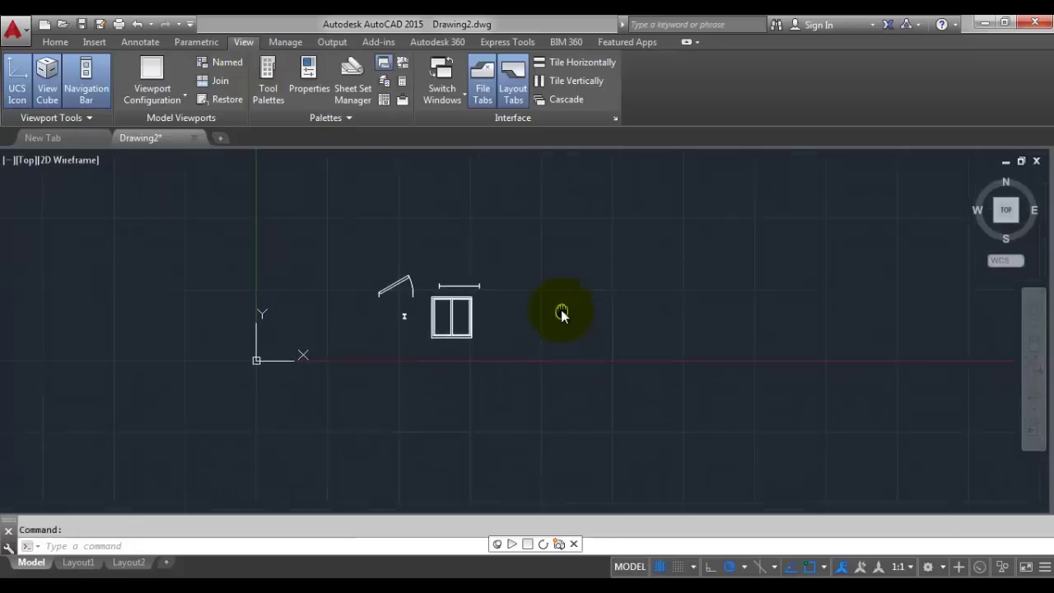
click(529, 333)
click(340, 239)
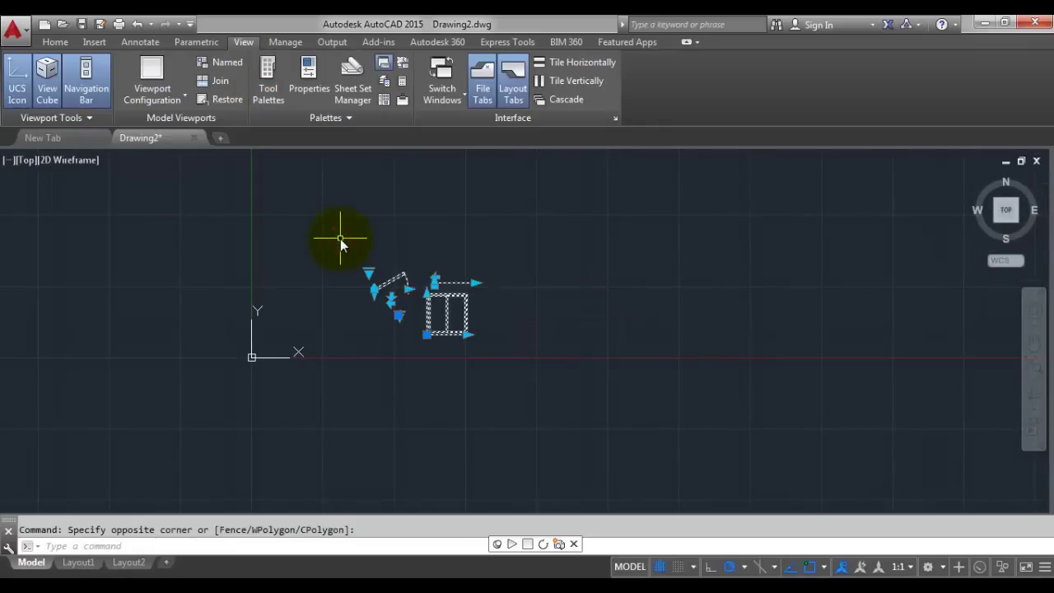
key(Delete)
Step: Draw a single horizontal line from left to right across the drawing
middle_drag(456, 313, 387, 344)
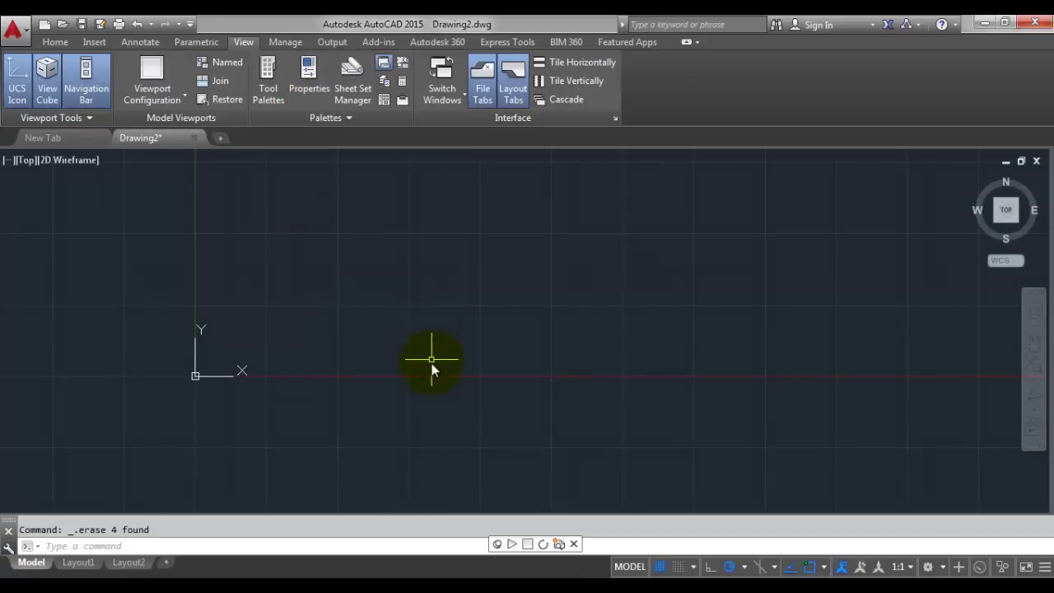
middle_drag(432, 363, 432, 378)
key(Return)
click(395, 303)
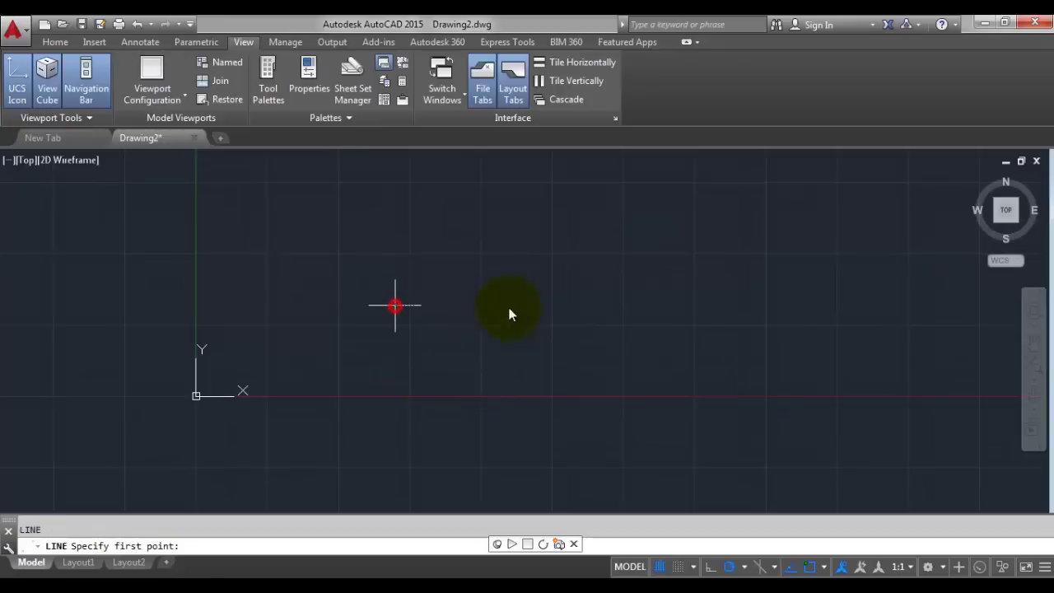
click(519, 305)
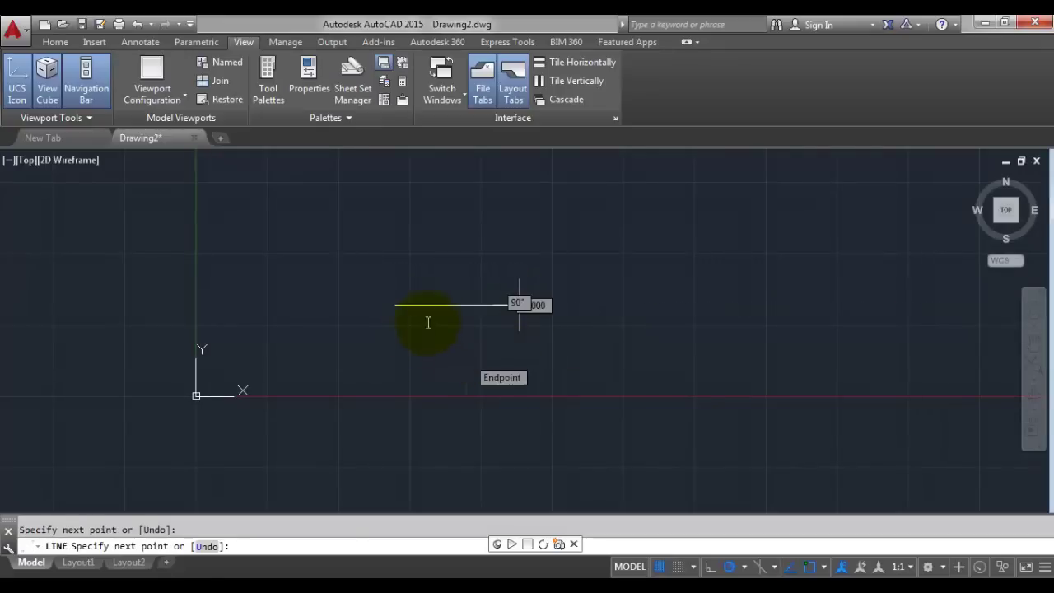
key(Escape)
middle_drag(508, 329, 501, 355)
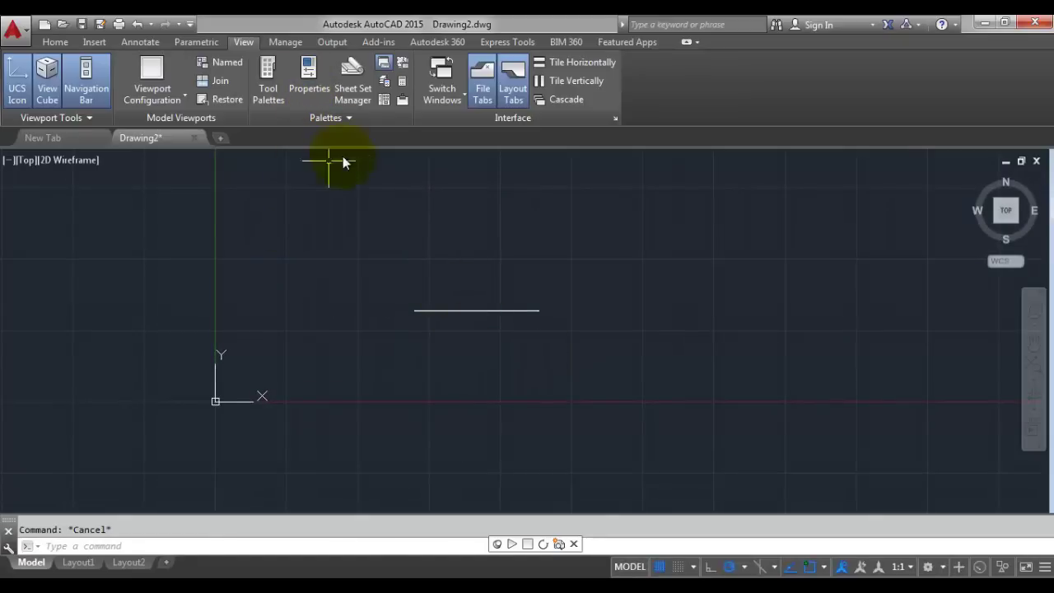
click(308, 78)
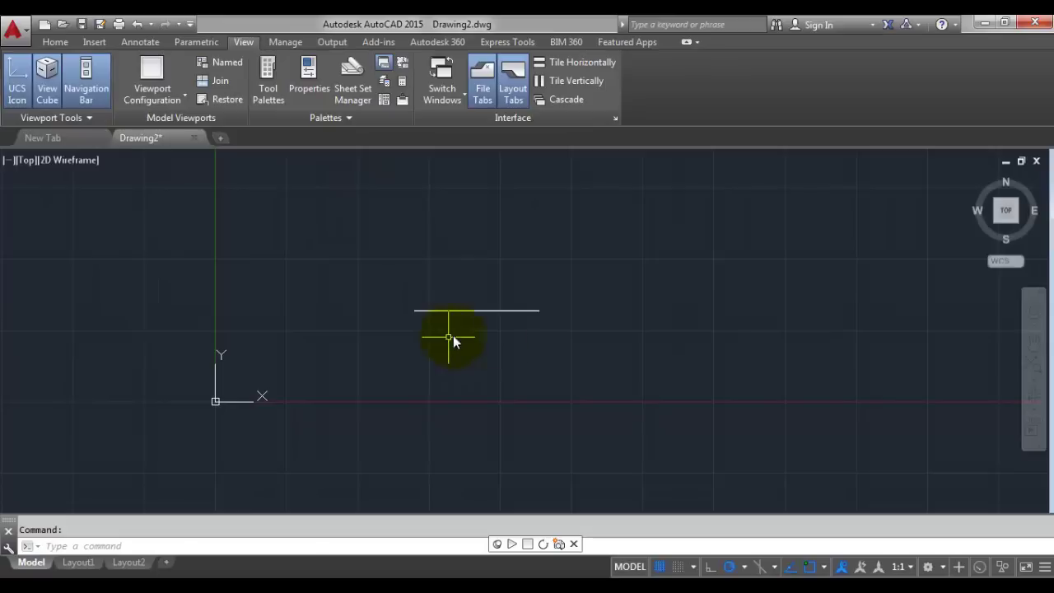
click(503, 336)
click(472, 290)
key(ctrl+1)
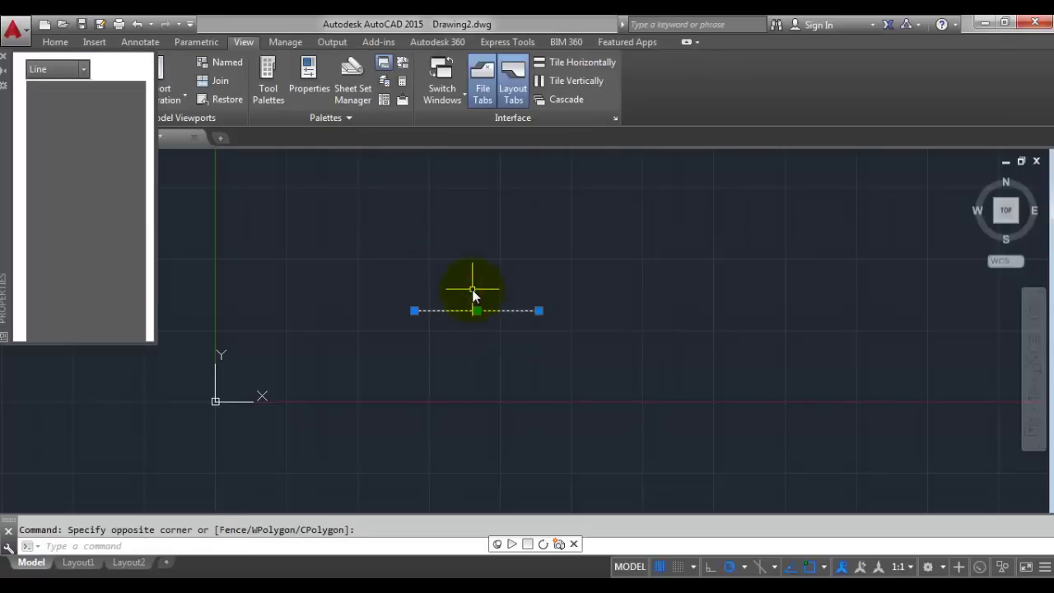
mouse_move(450, 298)
middle_down()
mouse_move(450, 313)
mouse_move(446, 290)
middle_up()
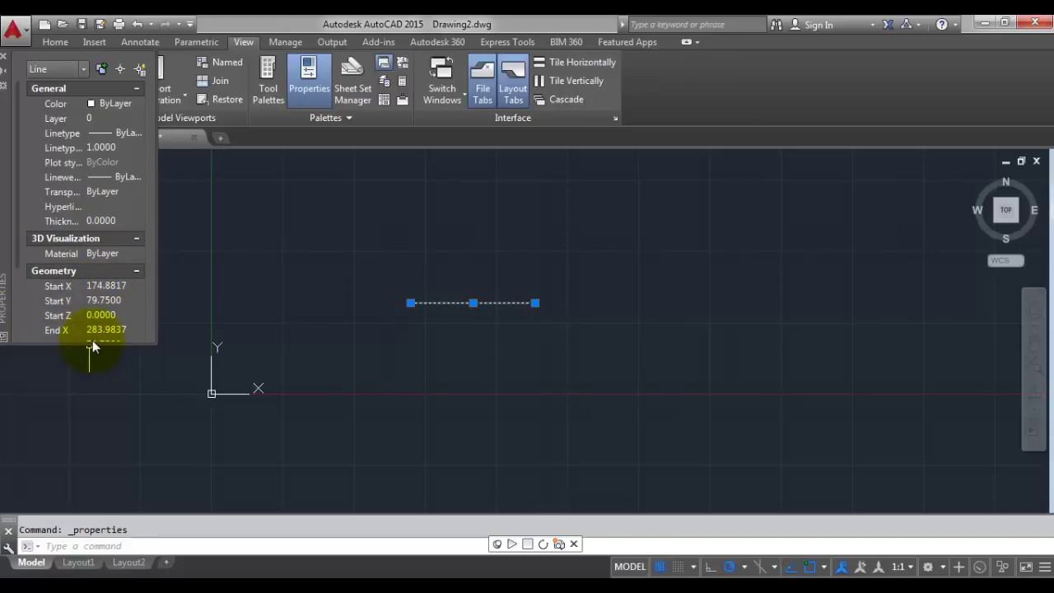
drag(89, 344, 83, 494)
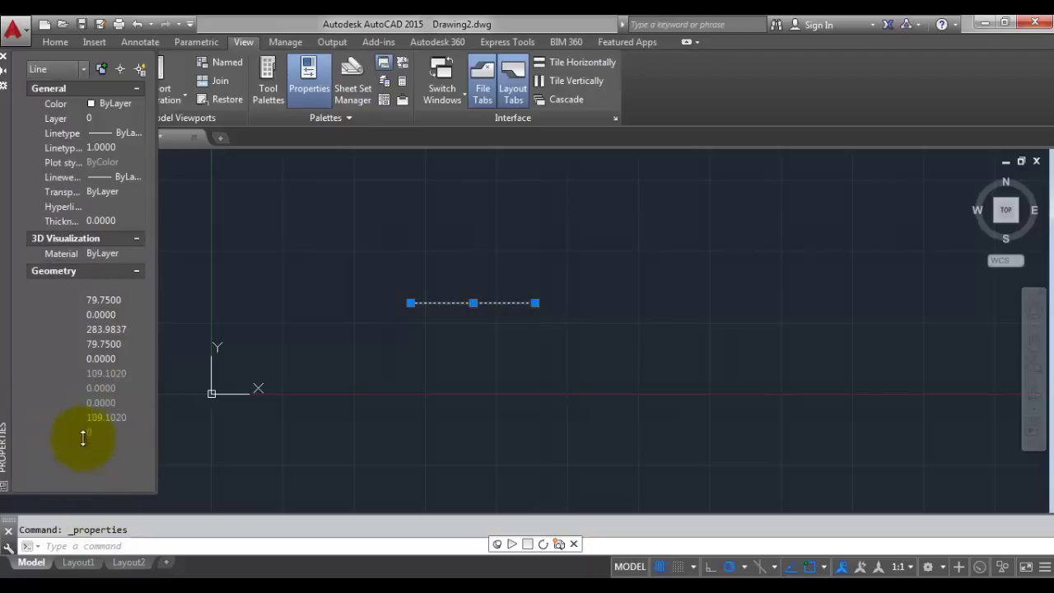
click(11, 60)
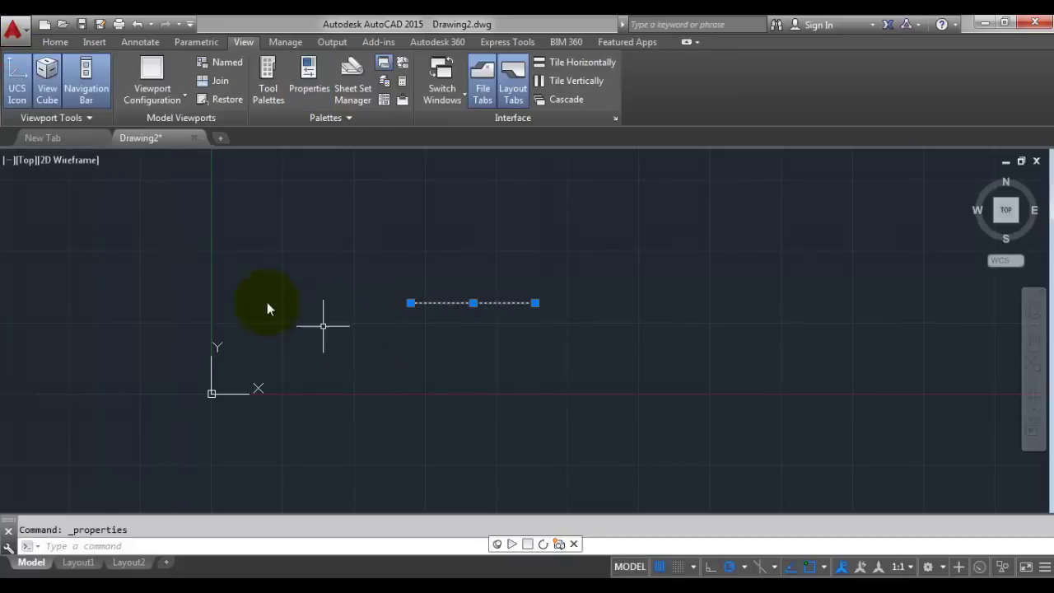
key(Escape)
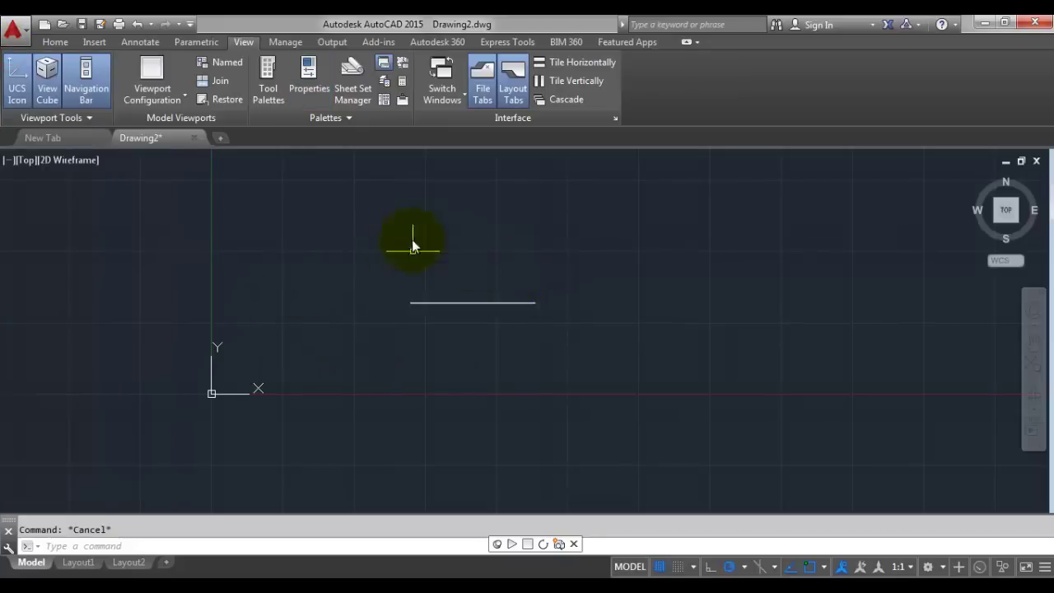
Step: Mark the 'Model và Layout tab' branch in iMindMap, then start selecting the AutoCAD line
middle_drag(541, 261, 535, 264)
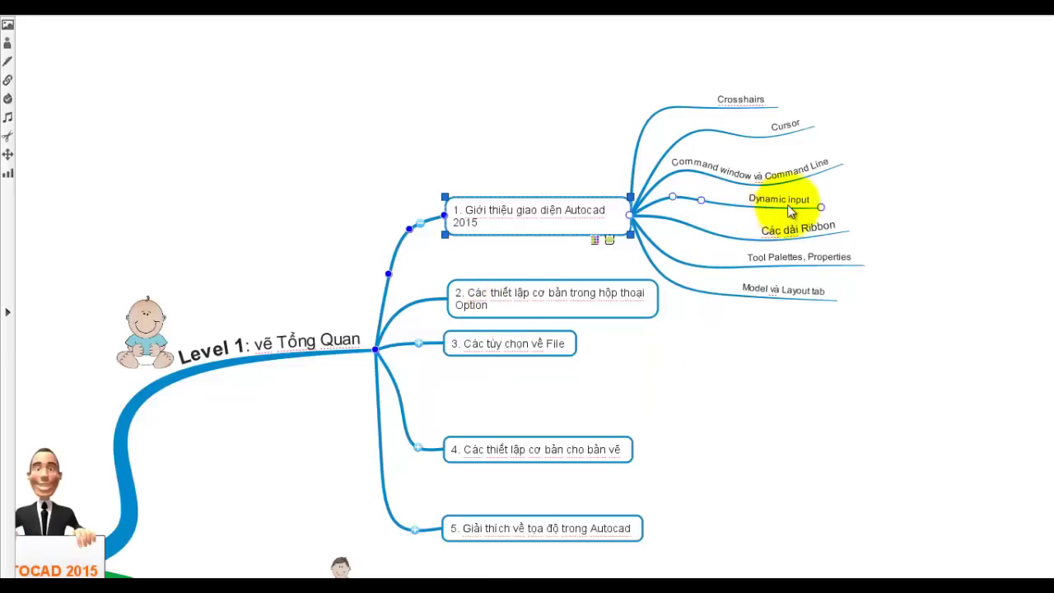
click(753, 290)
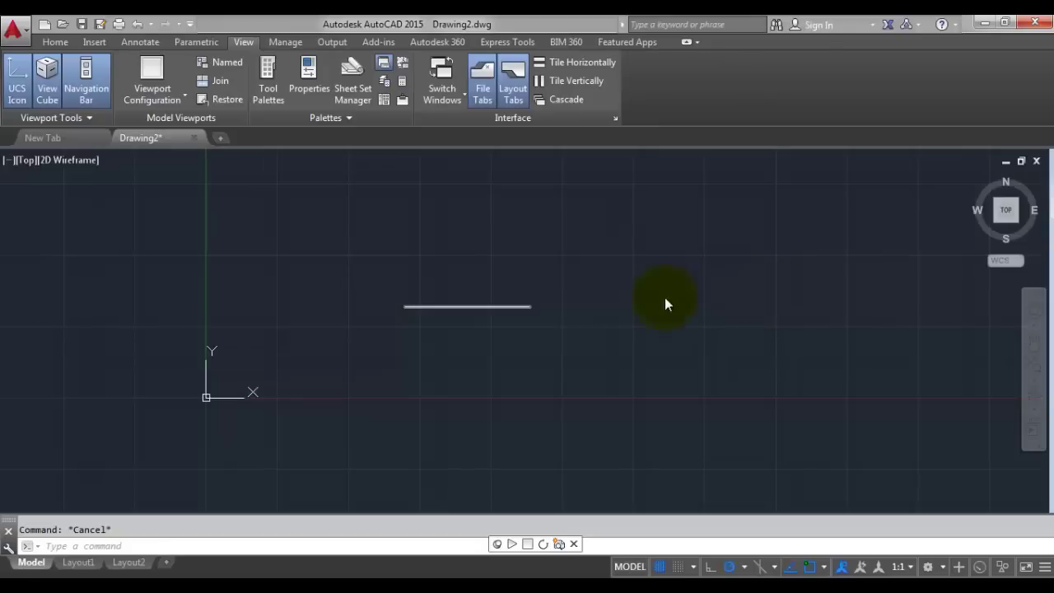
click(542, 323)
Step: Select and delete the horizontal line, then pan the empty drawing
click(471, 268)
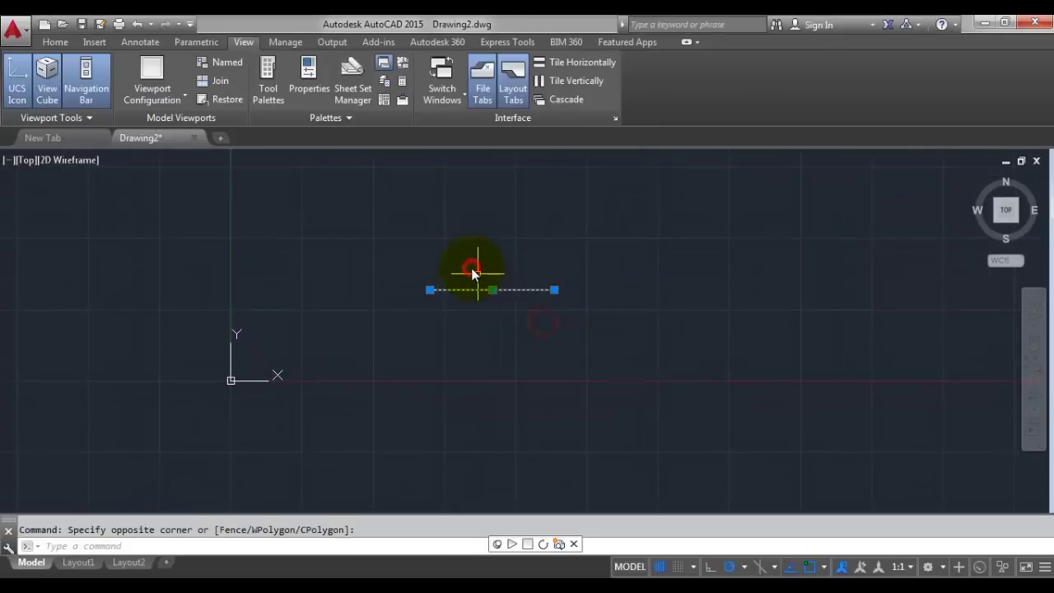
key(Delete)
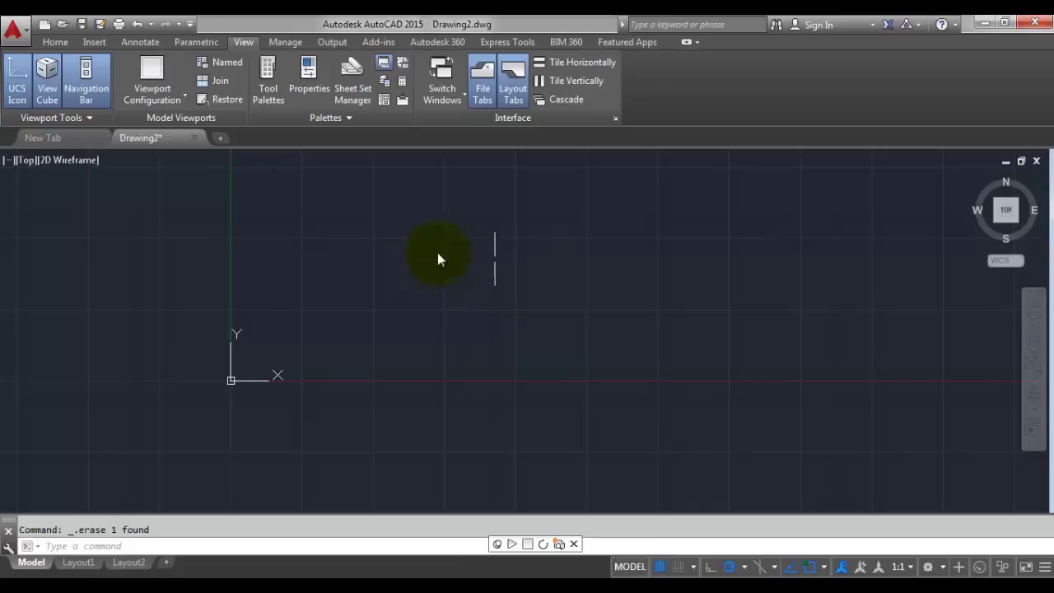
middle_drag(448, 184, 313, 262)
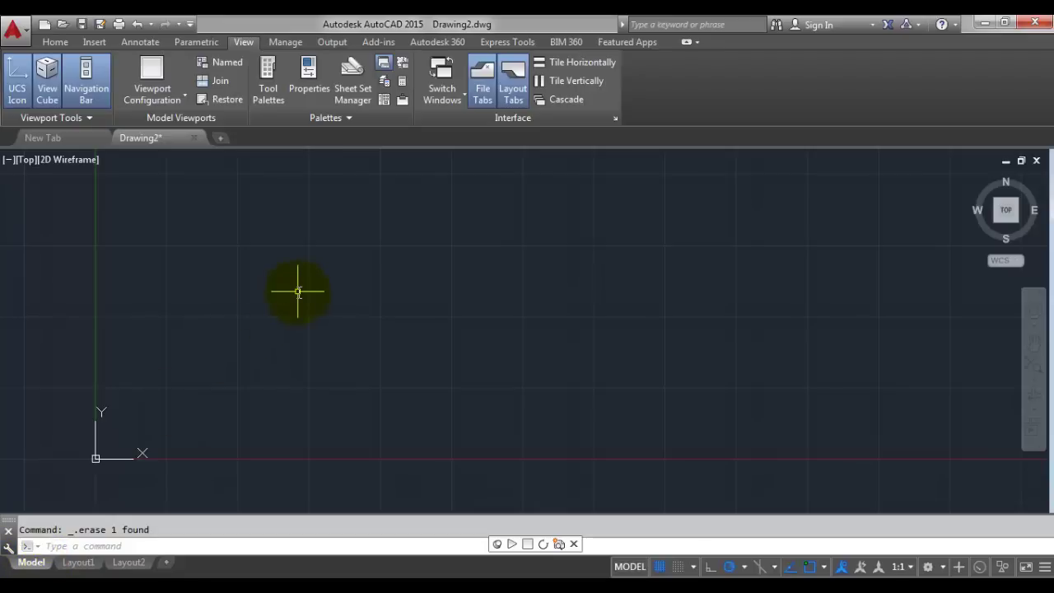
Step: View the Layout1 paper sheet, return to Model, and add a new Layout3
click(78, 561)
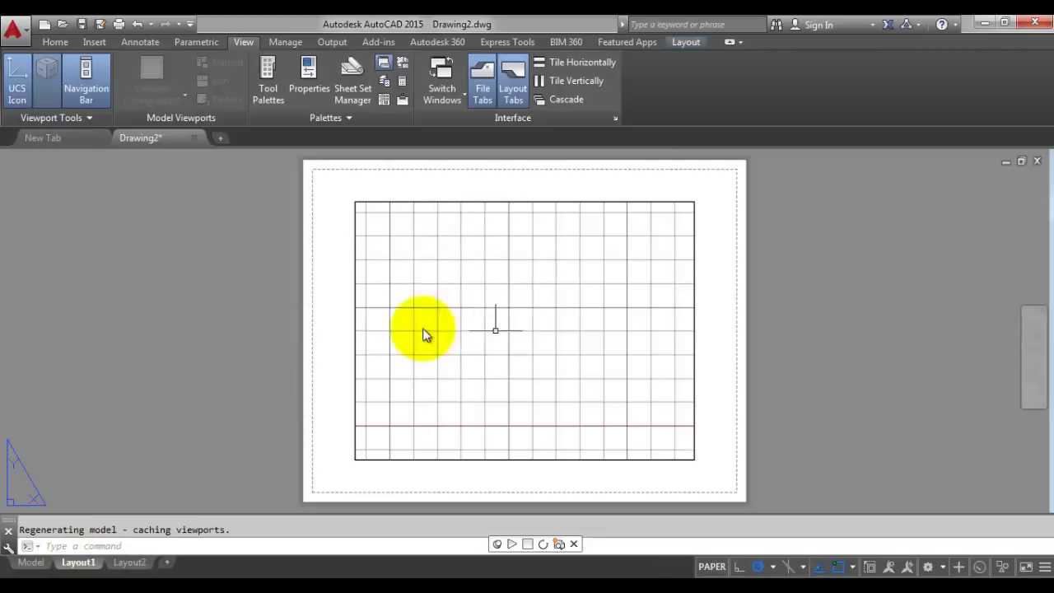
click(31, 561)
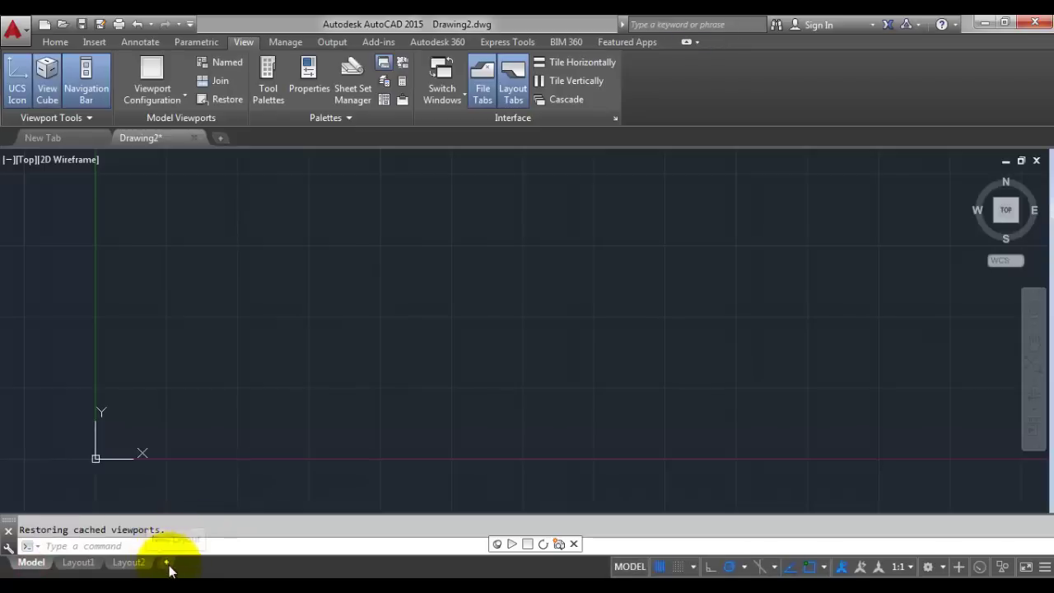
click(167, 565)
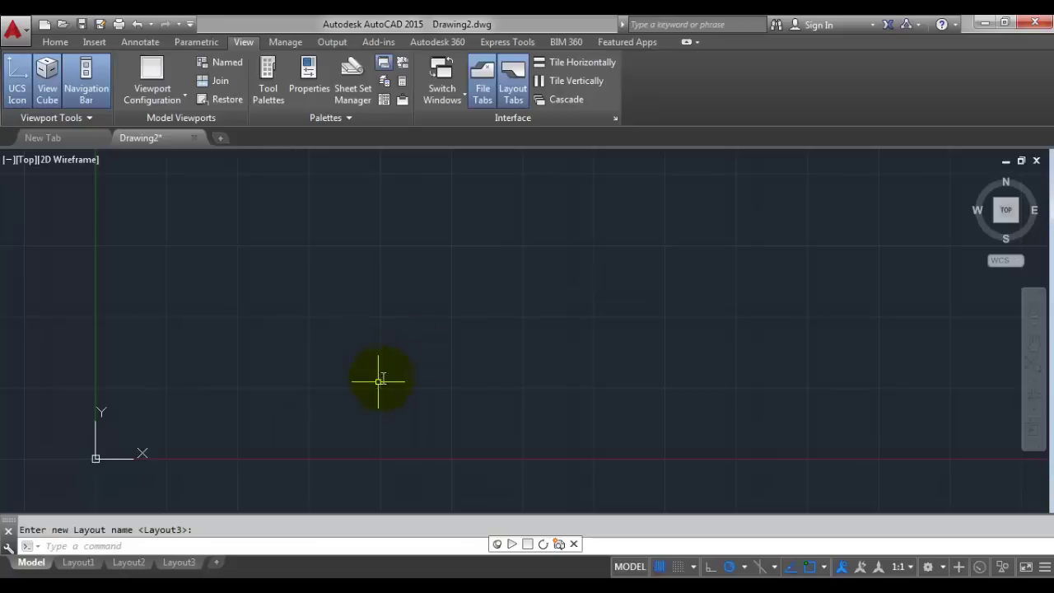
middle_drag(376, 376, 392, 407)
middle_drag(368, 323, 365, 375)
click(511, 94)
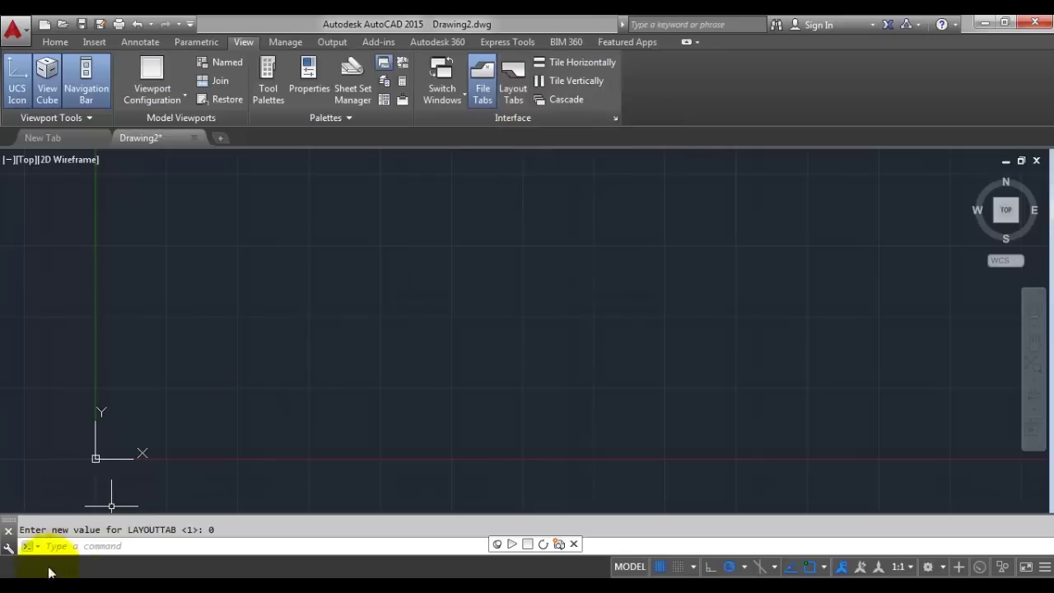
click(512, 88)
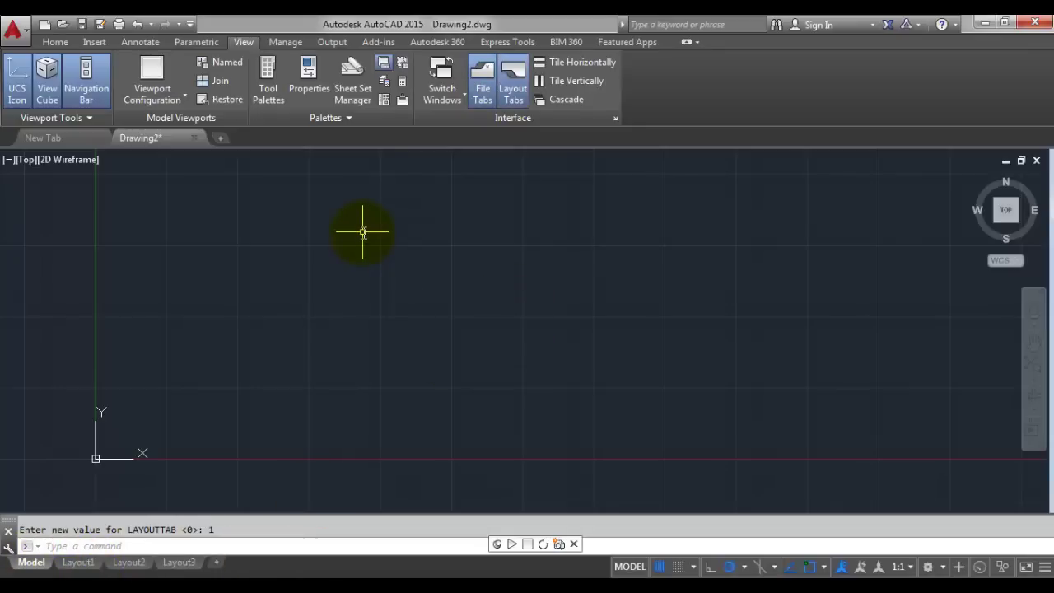
click(483, 88)
click(483, 88)
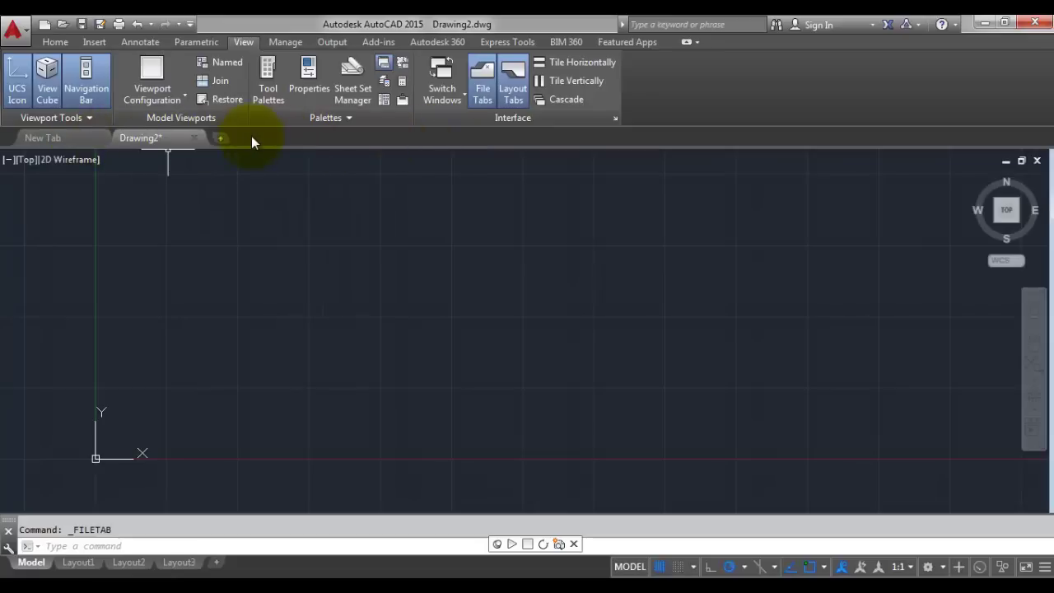
Step: Hide and reshow the file tabs, then add a second New Tab beside Drawing2
click(484, 91)
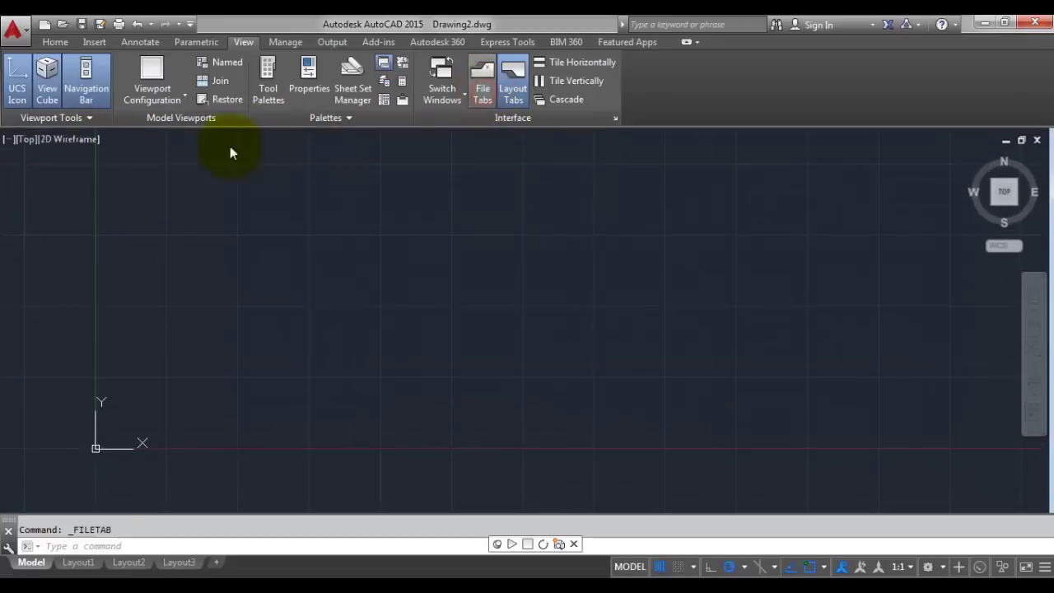
click(482, 89)
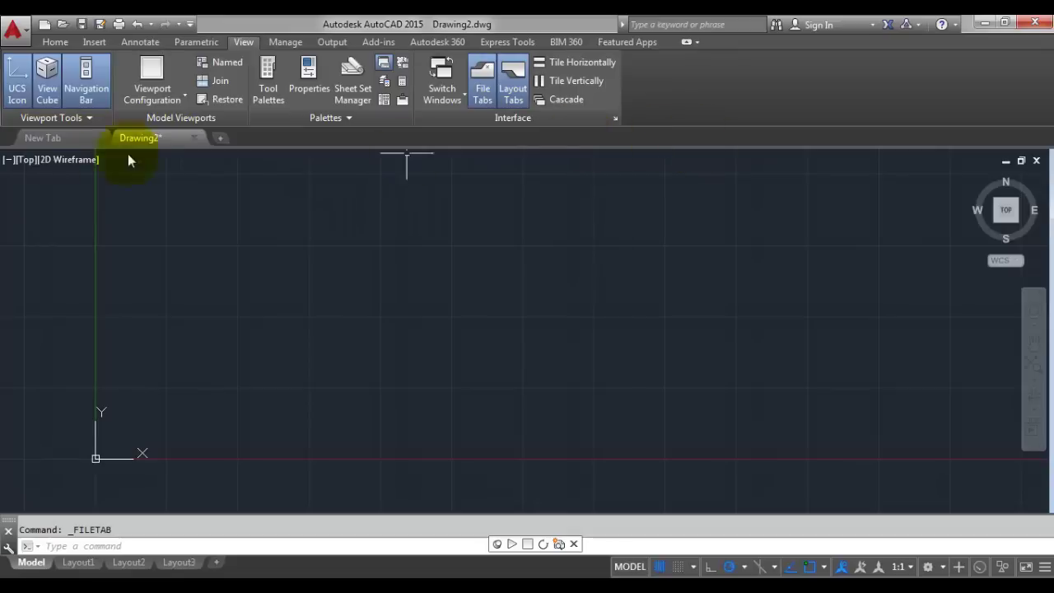
click(50, 138)
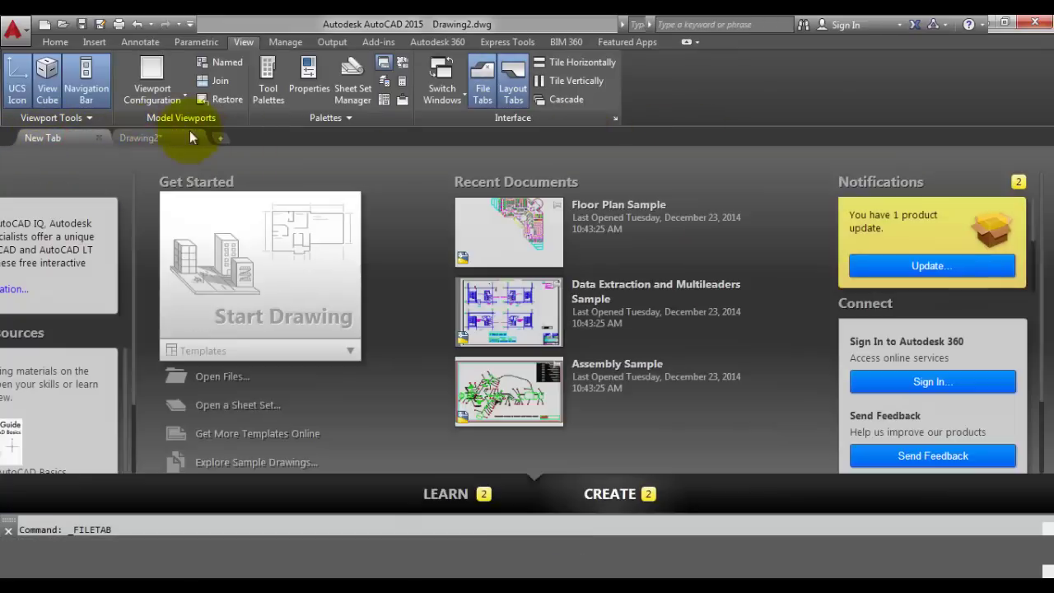
click(177, 137)
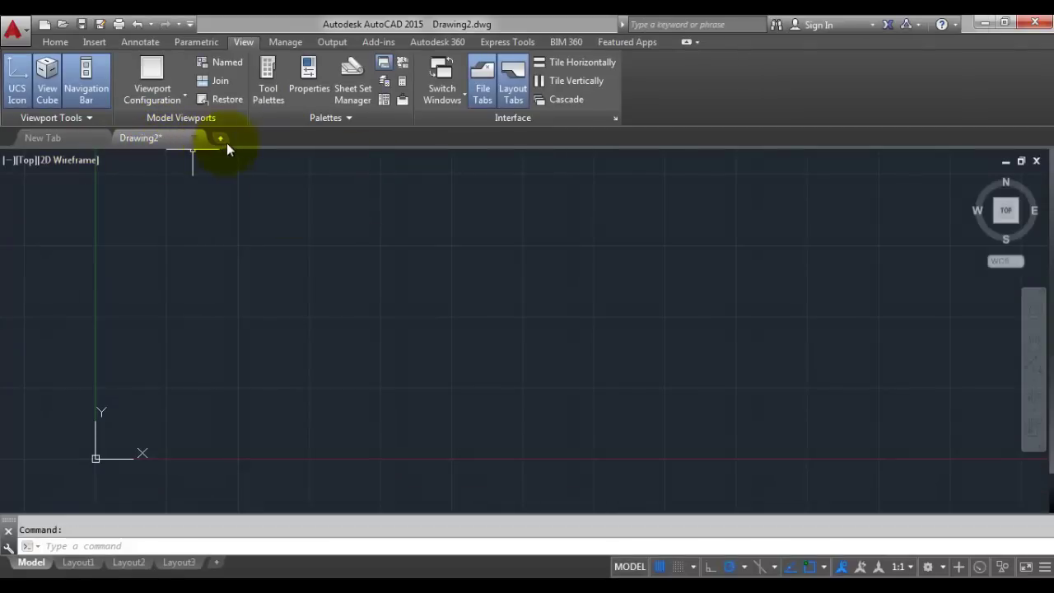
click(224, 137)
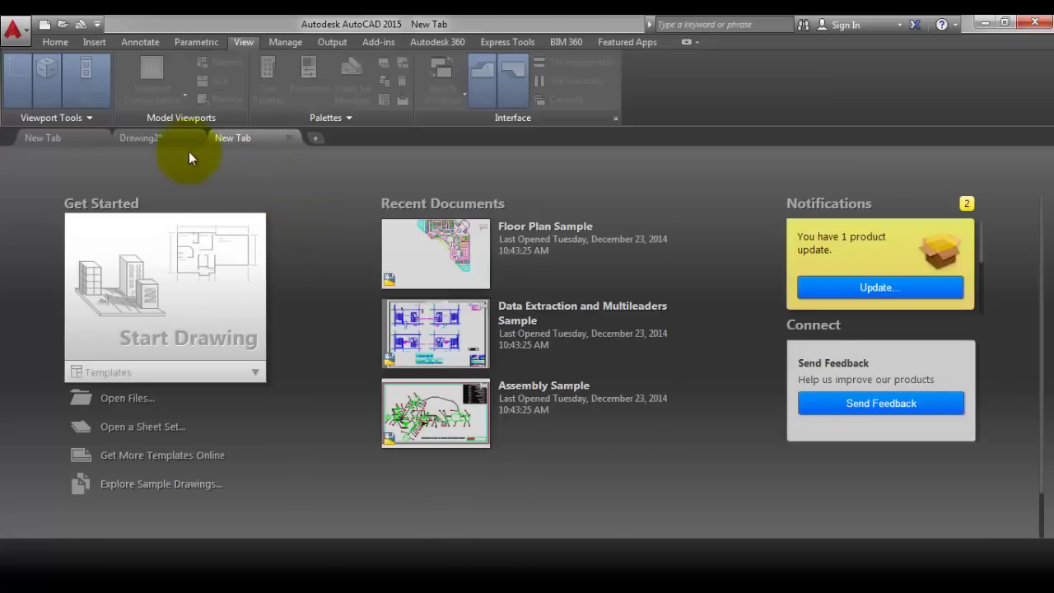
click(162, 142)
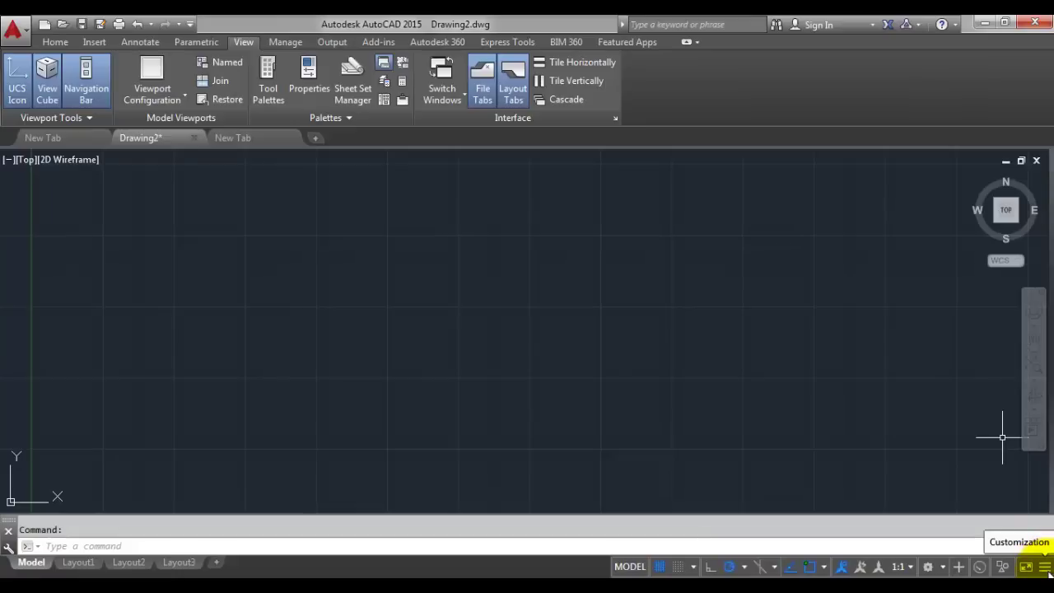
click(1046, 568)
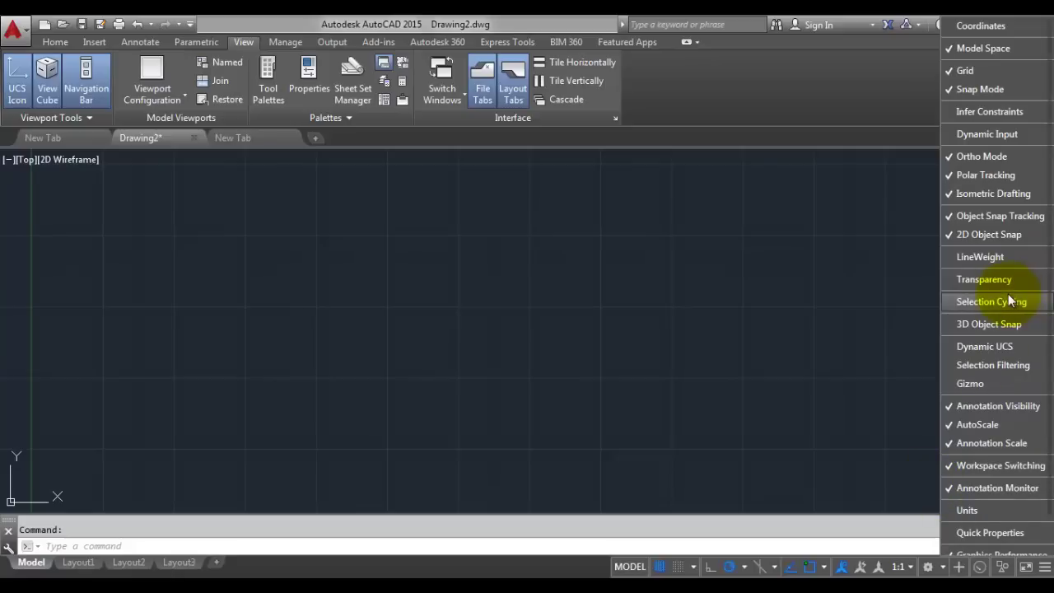
click(977, 259)
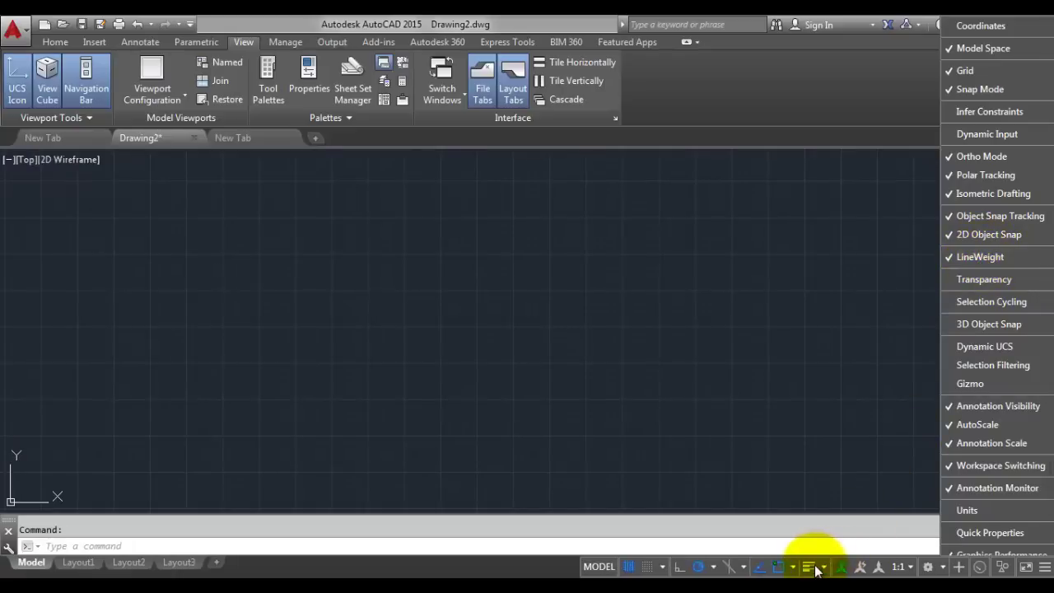
click(977, 261)
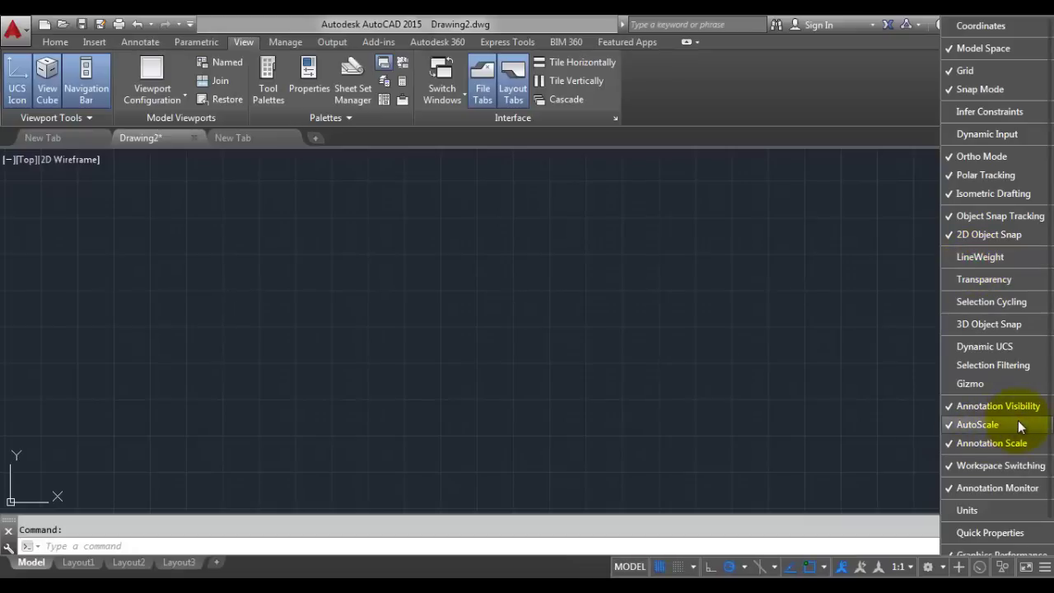
Step: Zoom to fit the drawing, then zoom with the full navigation wheel
click(722, 371)
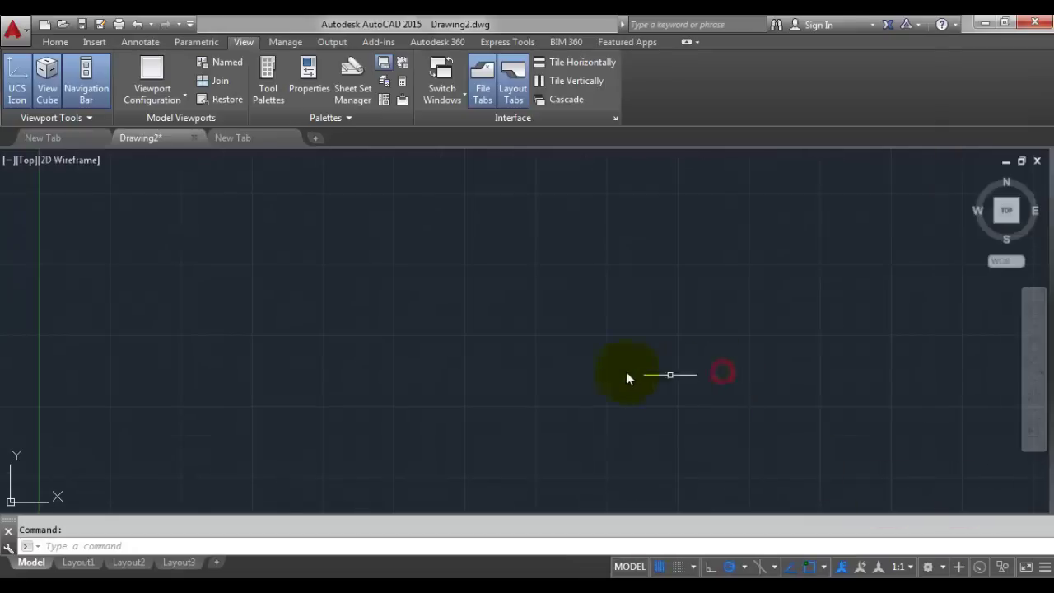
middle_click(422, 271)
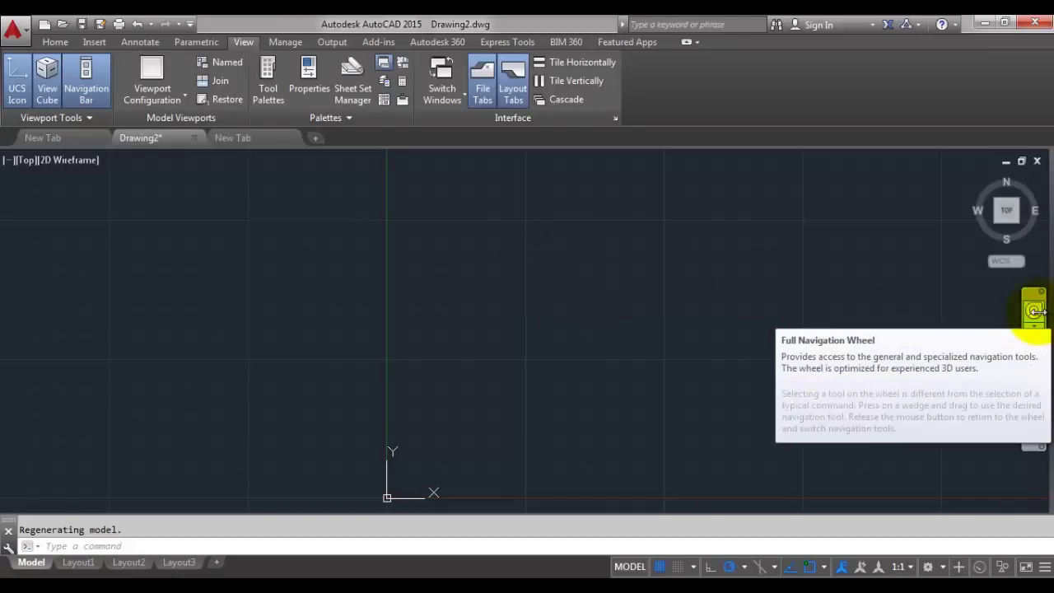
mouse_move(1034, 309)
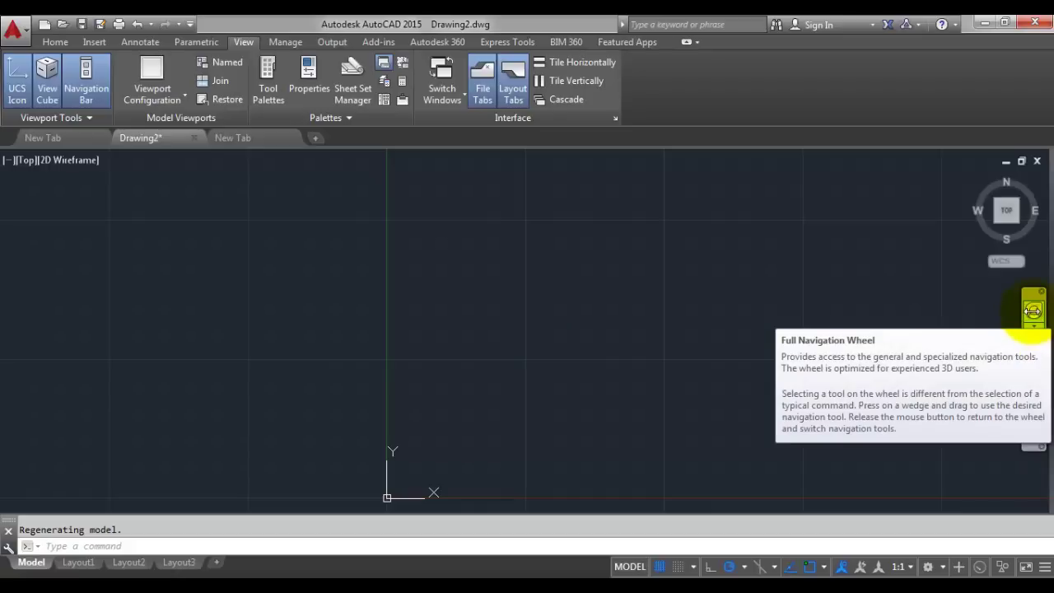
click(1033, 311)
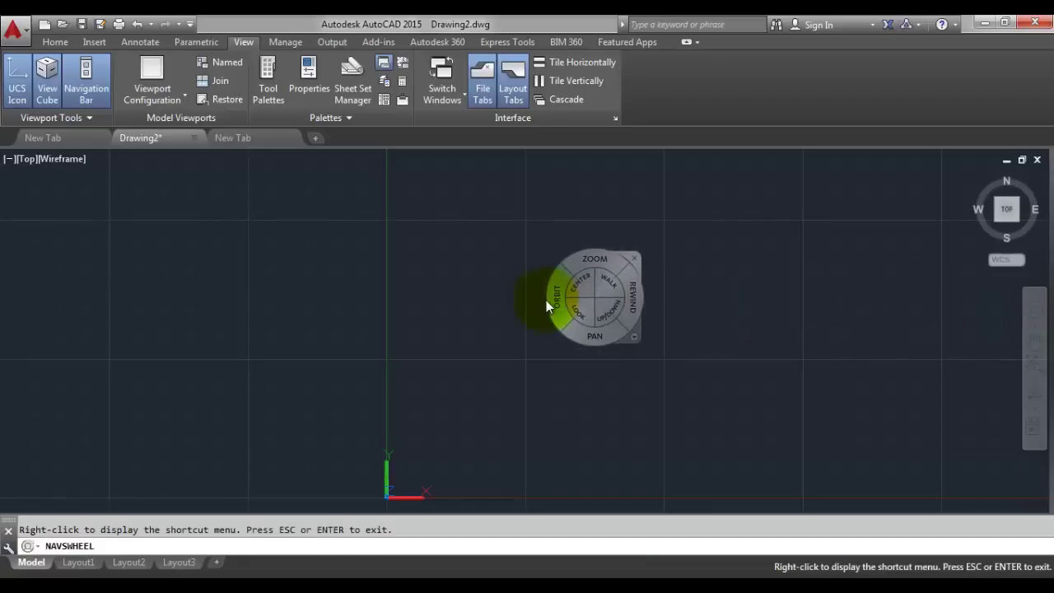
mouse_move(588, 263)
mouse_down()
mouse_move(469, 299)
mouse_move(586, 250)
mouse_move(589, 346)
mouse_move(598, 348)
mouse_move(640, 210)
mouse_move(621, 441)
mouse_move(633, 334)
mouse_up()
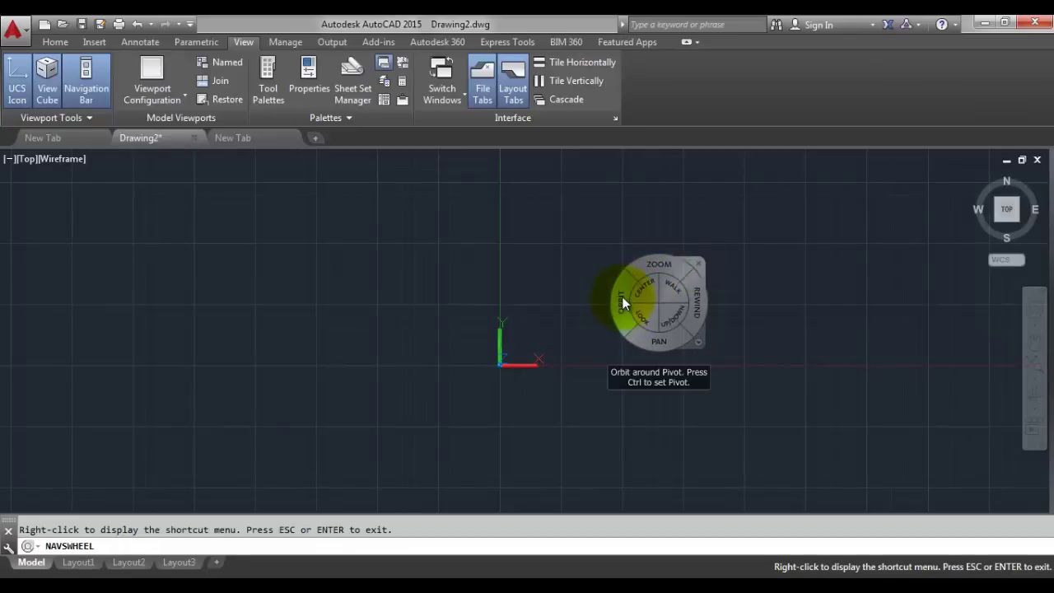
Step: Orbit the view, rewind to the earlier flat Top view, and pan across the grid
mouse_move(620, 305)
mouse_down()
mouse_move(607, 300)
mouse_move(598, 238)
mouse_move(642, 214)
mouse_move(729, 232)
mouse_move(675, 294)
mouse_move(590, 254)
mouse_move(621, 236)
mouse_move(723, 245)
mouse_move(807, 221)
mouse_move(780, 353)
mouse_move(433, 306)
mouse_move(509, 210)
mouse_move(582, 184)
mouse_move(572, 211)
mouse_move(535, 207)
mouse_move(511, 223)
mouse_move(648, 217)
mouse_move(401, 209)
mouse_move(586, 184)
mouse_move(665, 201)
mouse_move(668, 240)
mouse_move(644, 238)
mouse_up()
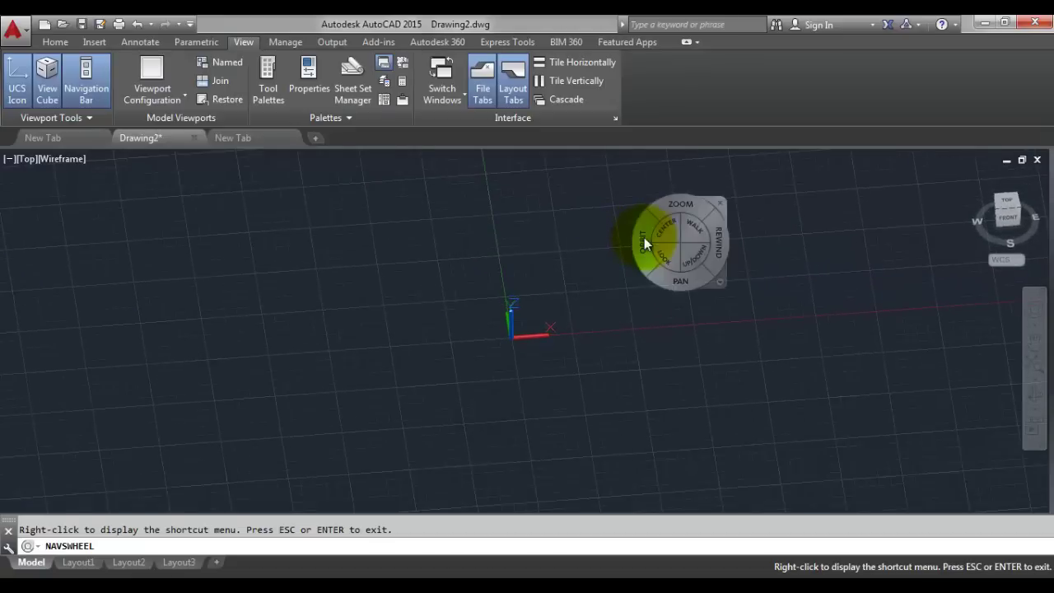
click(723, 247)
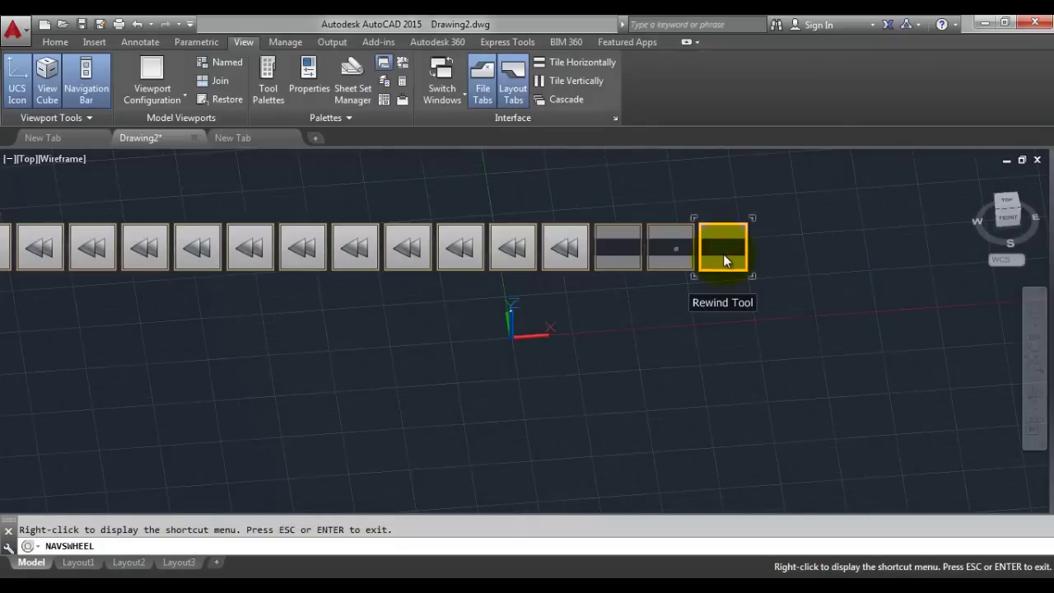
drag(724, 258, 580, 252)
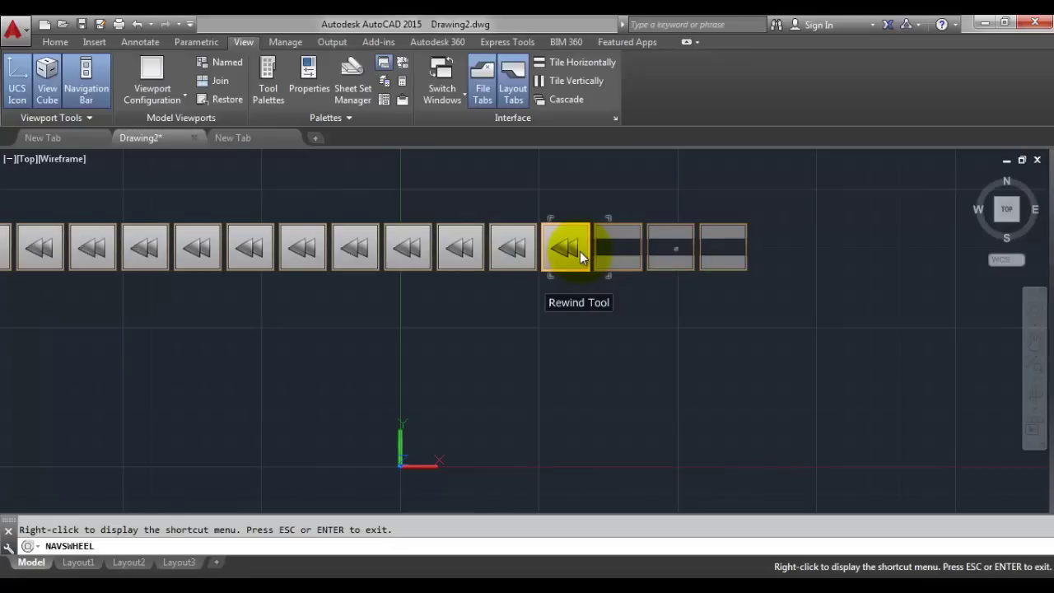
mouse_move(580, 251)
mouse_down()
mouse_move(498, 256)
mouse_move(729, 252)
mouse_move(424, 247)
mouse_up()
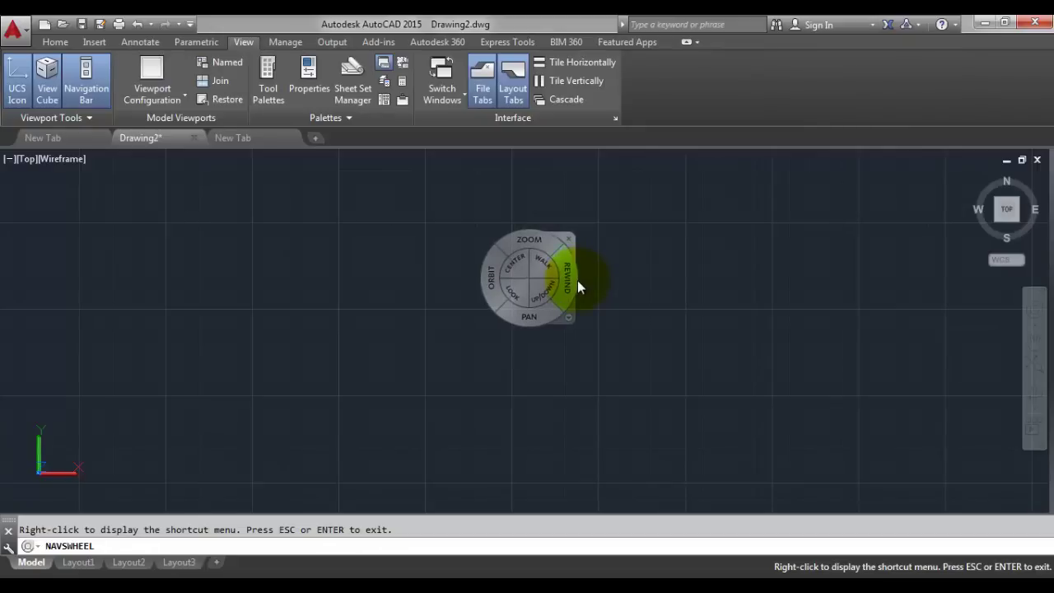
mouse_move(522, 326)
mouse_down()
mouse_move(383, 371)
mouse_move(492, 321)
mouse_move(753, 245)
mouse_move(520, 261)
mouse_move(431, 242)
mouse_move(623, 332)
mouse_move(655, 238)
mouse_move(454, 303)
mouse_move(548, 308)
mouse_up()
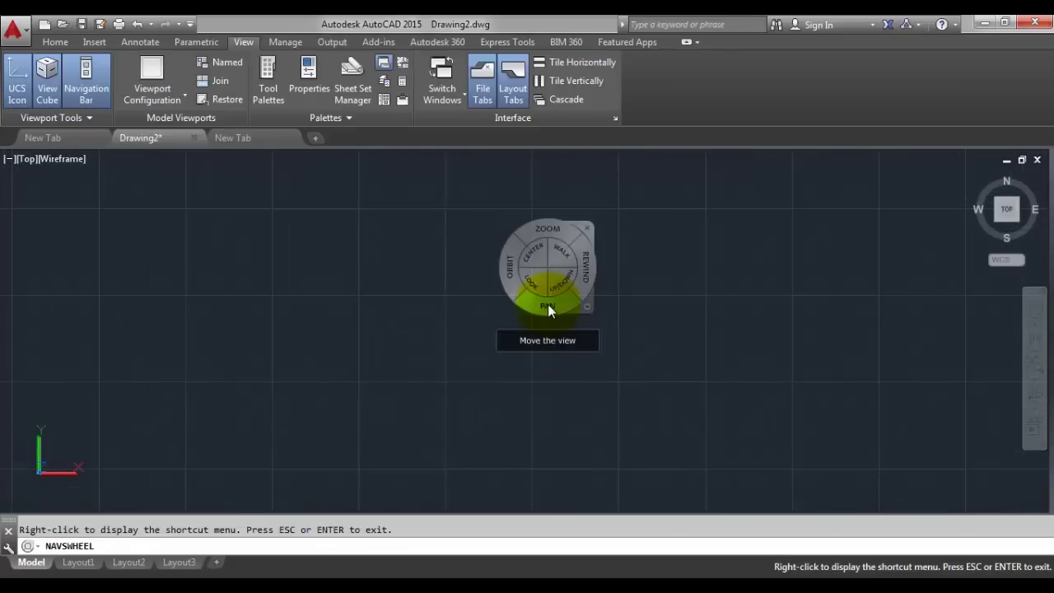
Step: Pan the drawing so the origin sits at the lower left
click(1035, 343)
drag(770, 292, 595, 355)
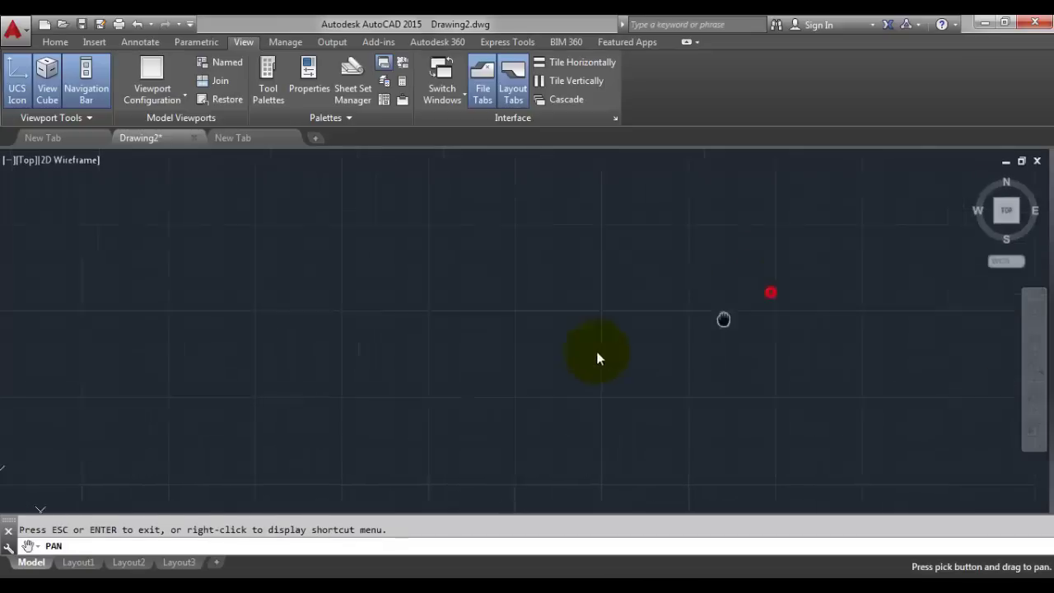
drag(450, 370, 645, 275)
drag(465, 340, 560, 350)
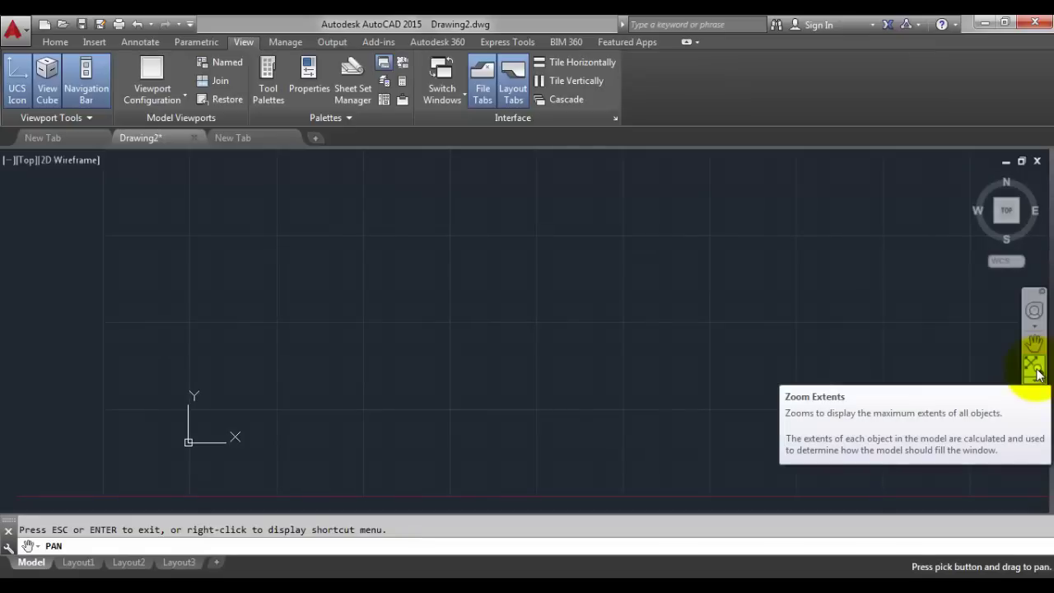
drag(686, 277, 515, 330)
key(Escape)
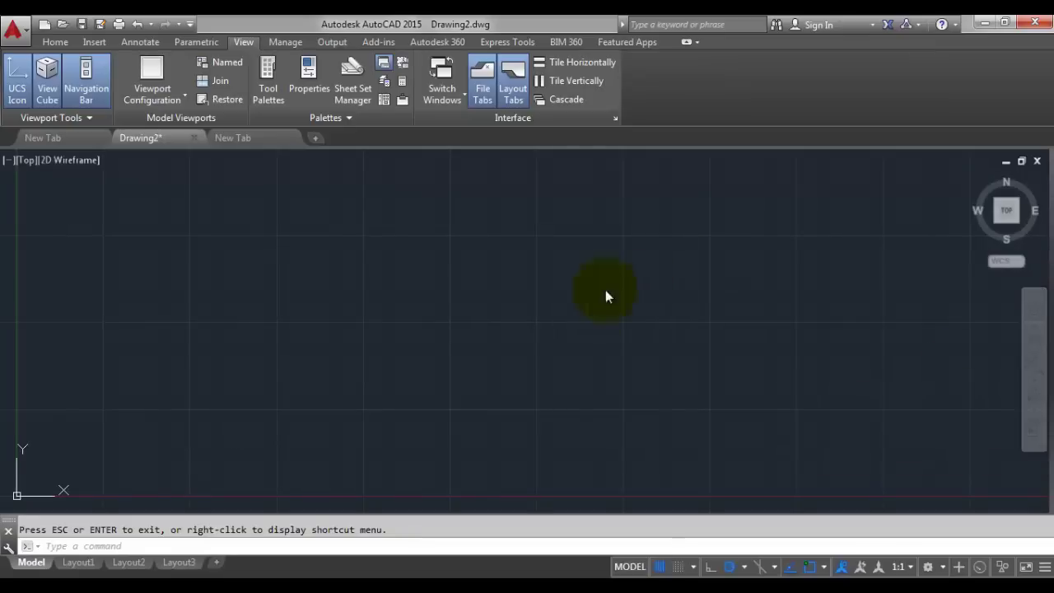
Step: Draw a large rectangle with REC from the upper-left corner to the lower-right corner
text(rec)
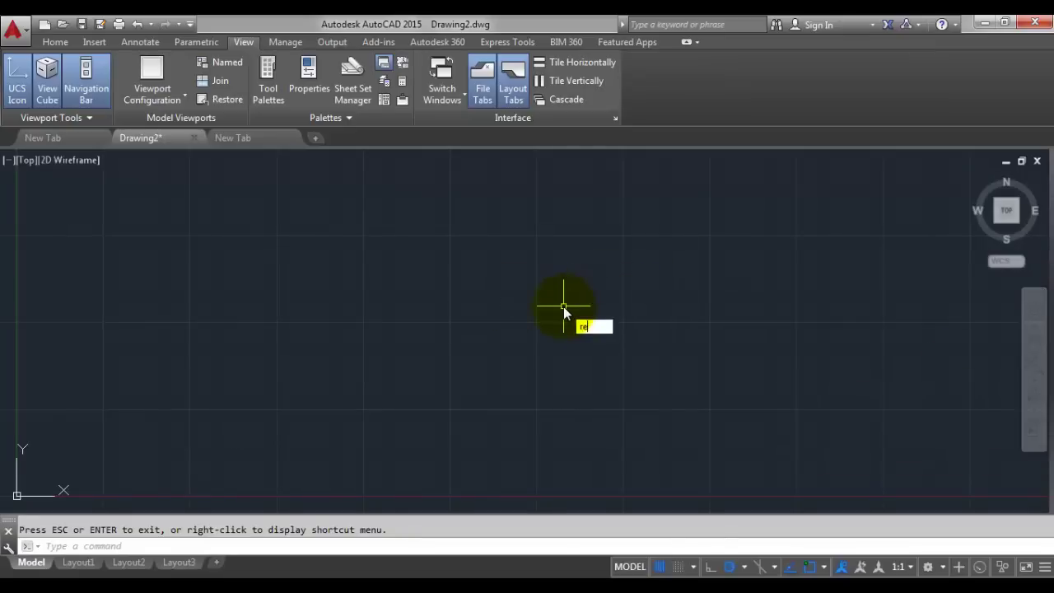
key(Return)
click(297, 224)
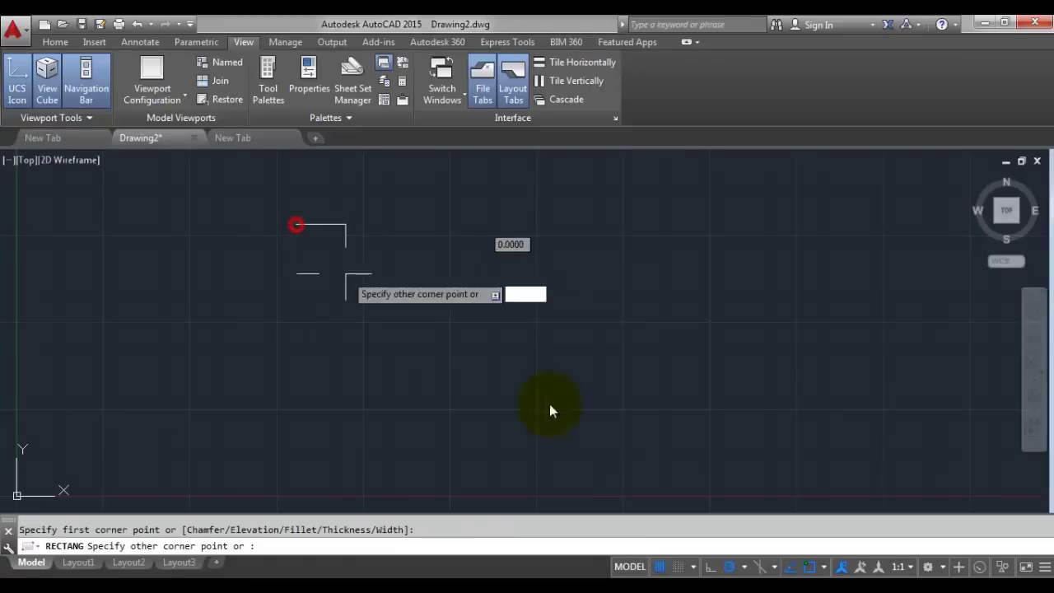
click(604, 421)
key(Escape)
Step: Zoom out, then zoom to the drawing extents with Z, E
scroll(642, 289, down, 5)
scroll(648, 284, down, 2)
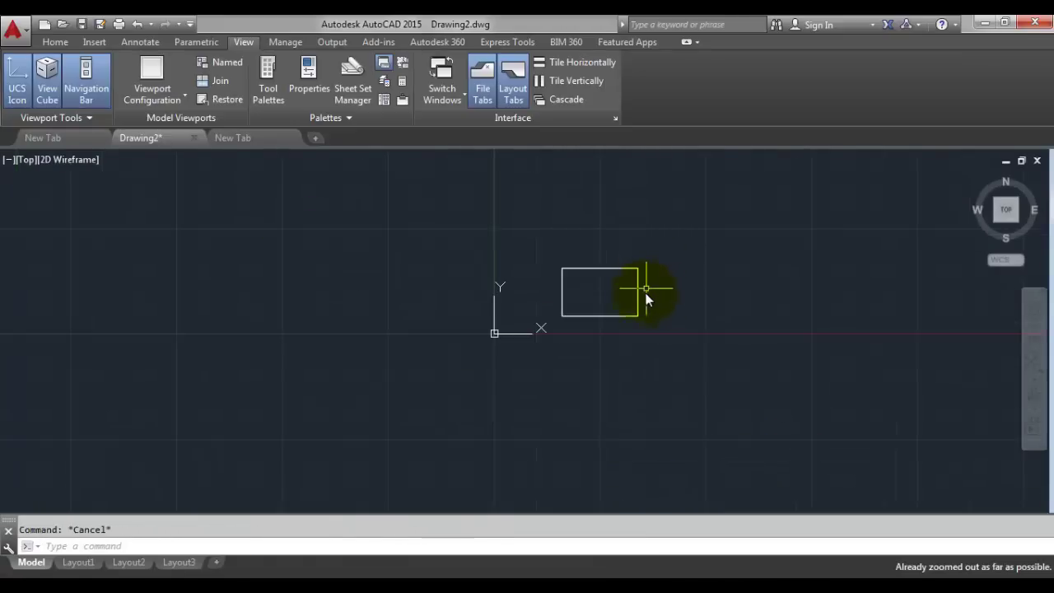
middle_drag(669, 322, 633, 234)
scroll(634, 276, down, 2)
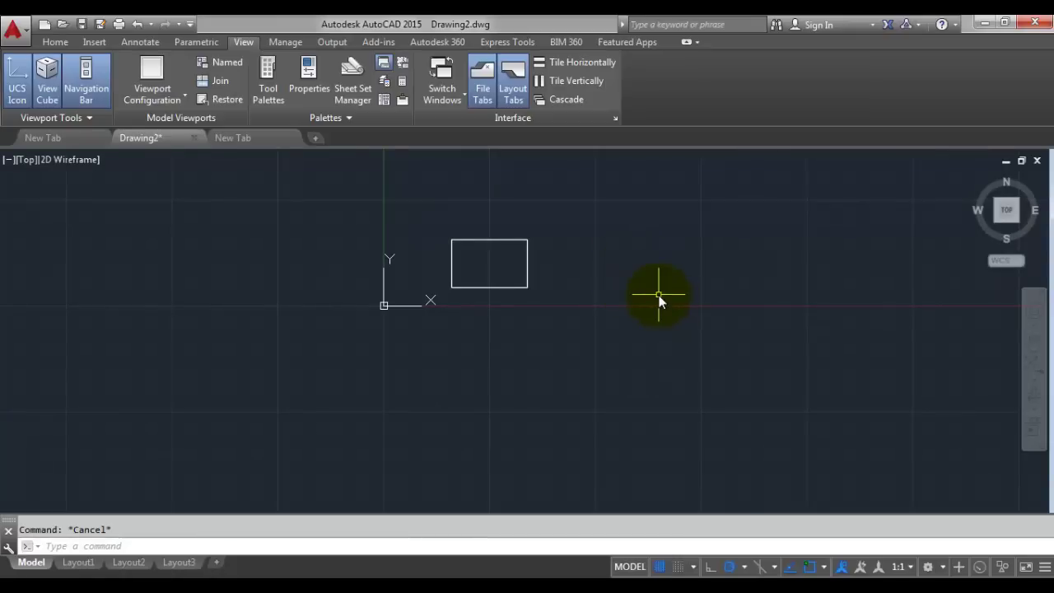
text(z)
key(Return)
text(e)
key(Return)
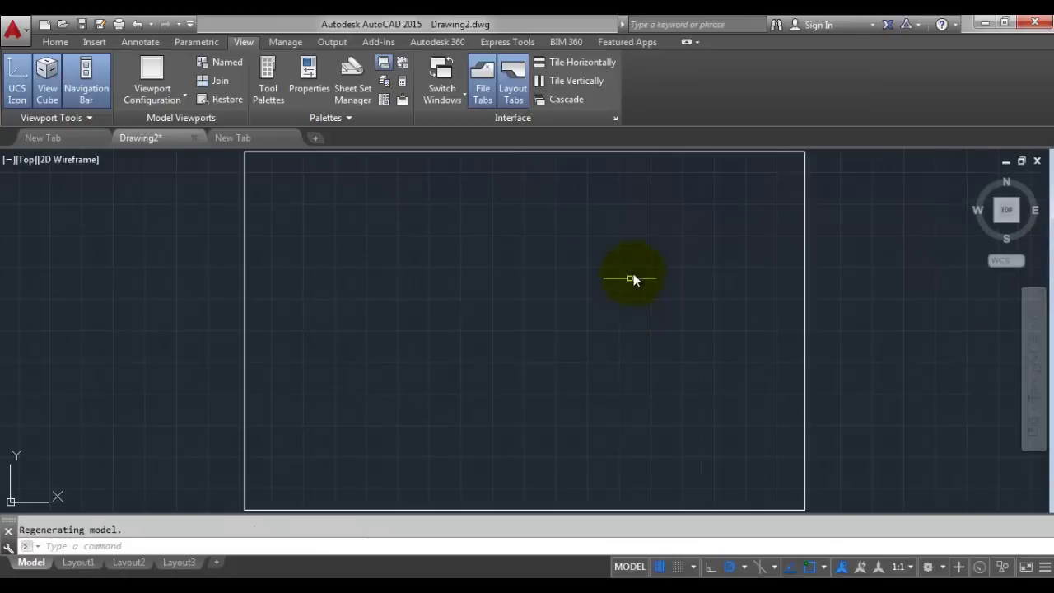
Step: Pan the rectangle left and up, then fit it with navigation-bar Zoom Extents
scroll(634, 279, down, 2)
mouse_move(802, 325)
middle_down()
mouse_move(485, 296)
mouse_move(271, 296)
middle_up()
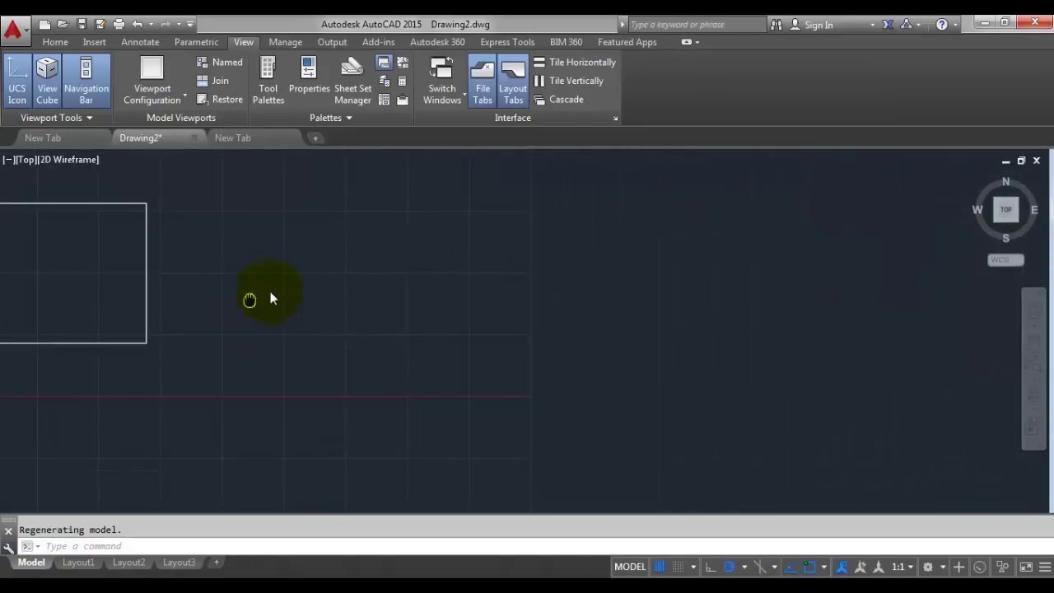
middle_drag(466, 299, 357, 259)
middle_drag(470, 322, 461, 224)
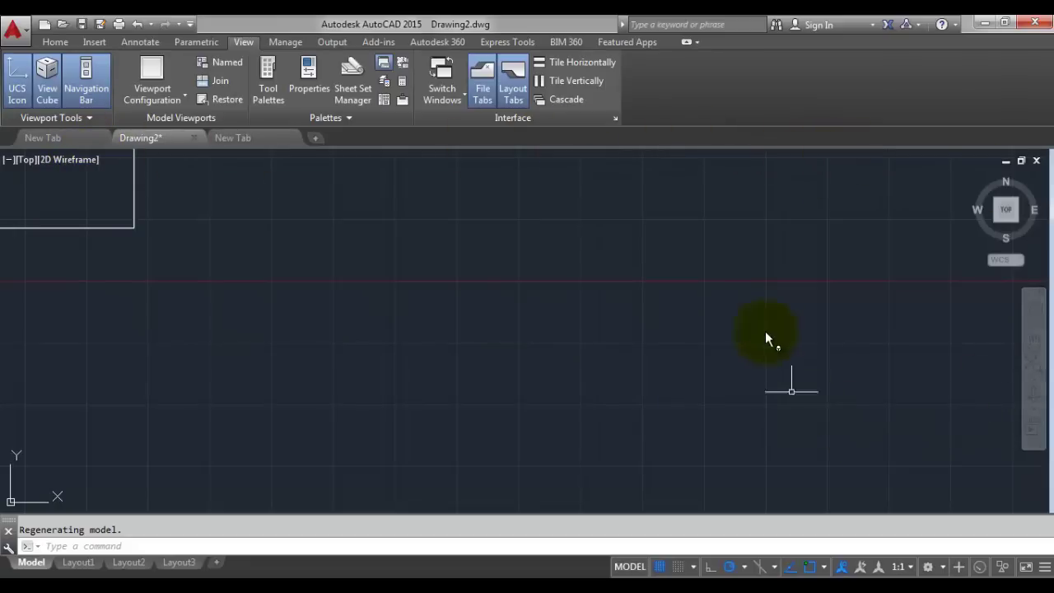
click(1042, 370)
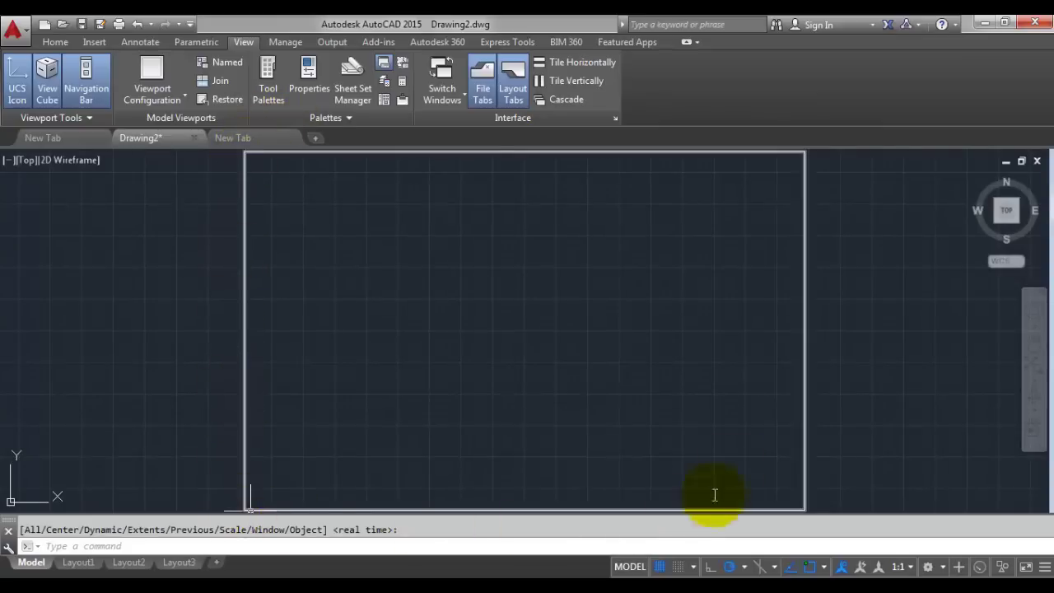
scroll(524, 329, down, 5)
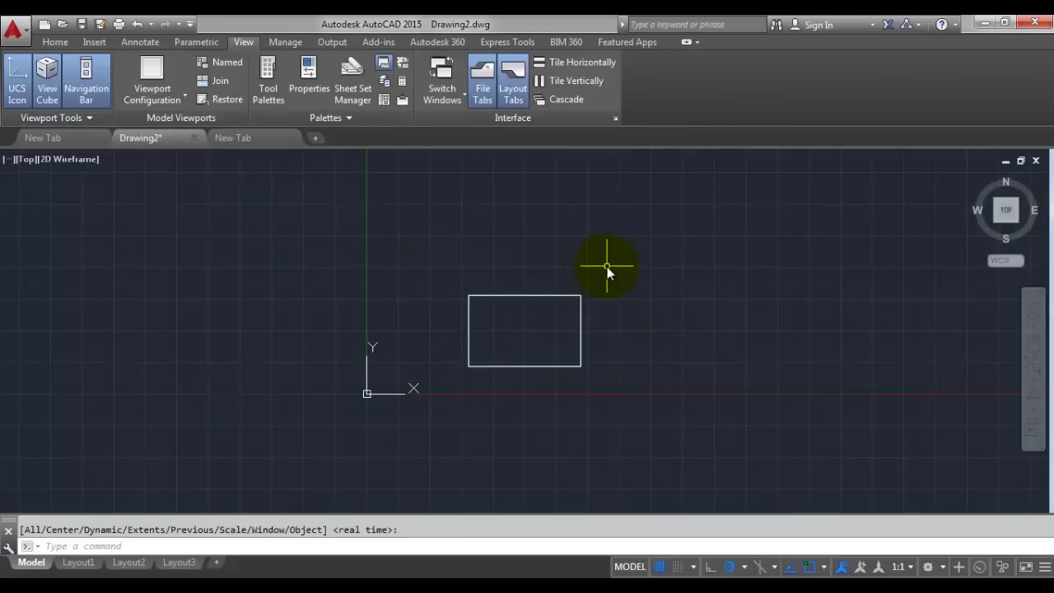
Step: Draw a second small rectangle up and to the right of the first one
text(rec)
key(Return)
click(716, 163)
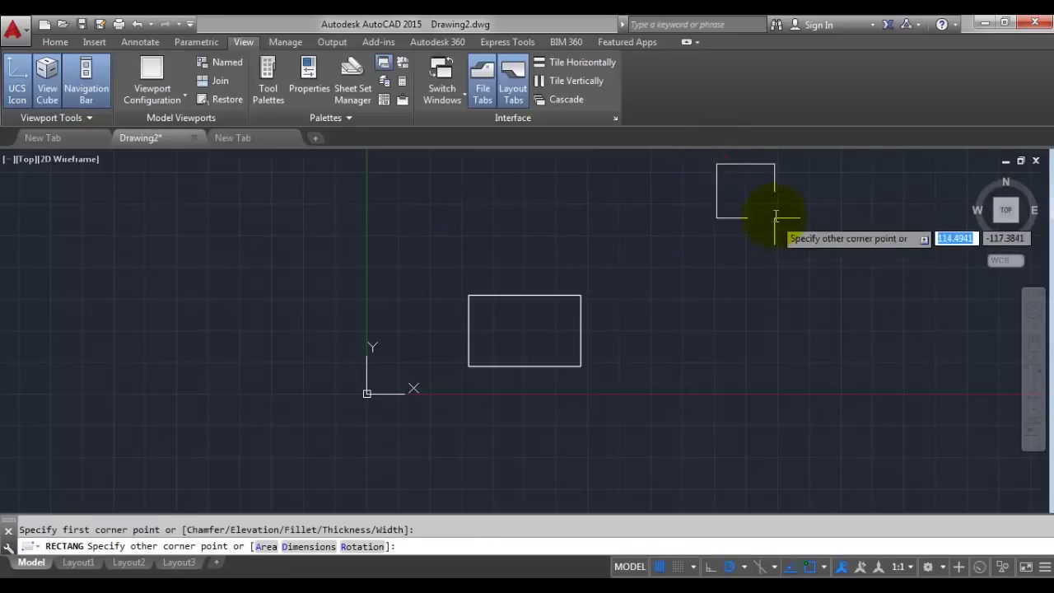
click(776, 215)
key(Escape)
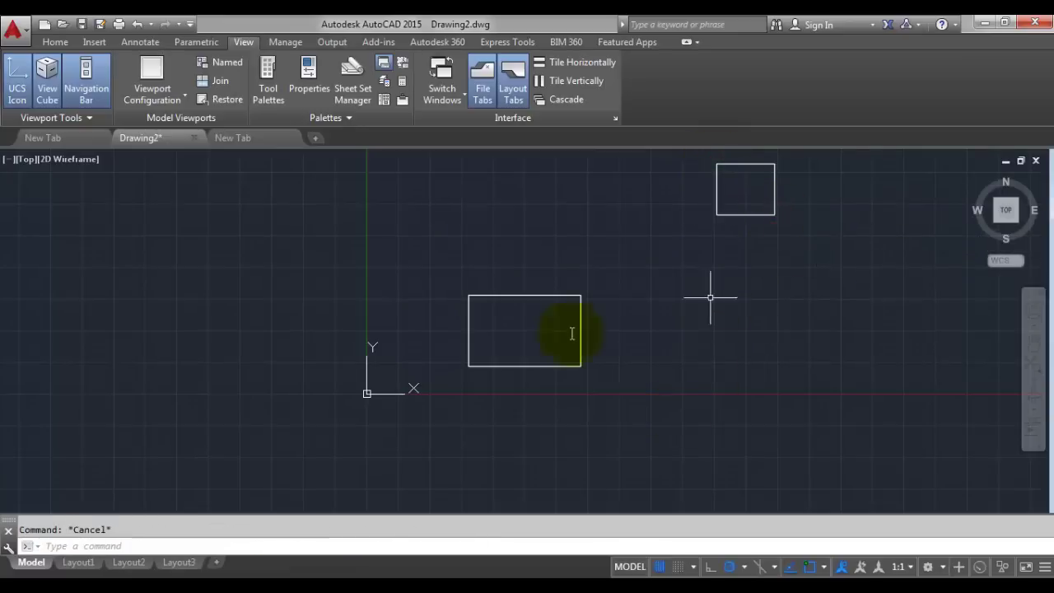
Step: Pan up and right, then fit both rectangles with Zoom Extents
scroll(572, 329, up, 5)
mouse_move(536, 353)
middle_down()
mouse_move(668, 286)
mouse_move(602, 306)
middle_up()
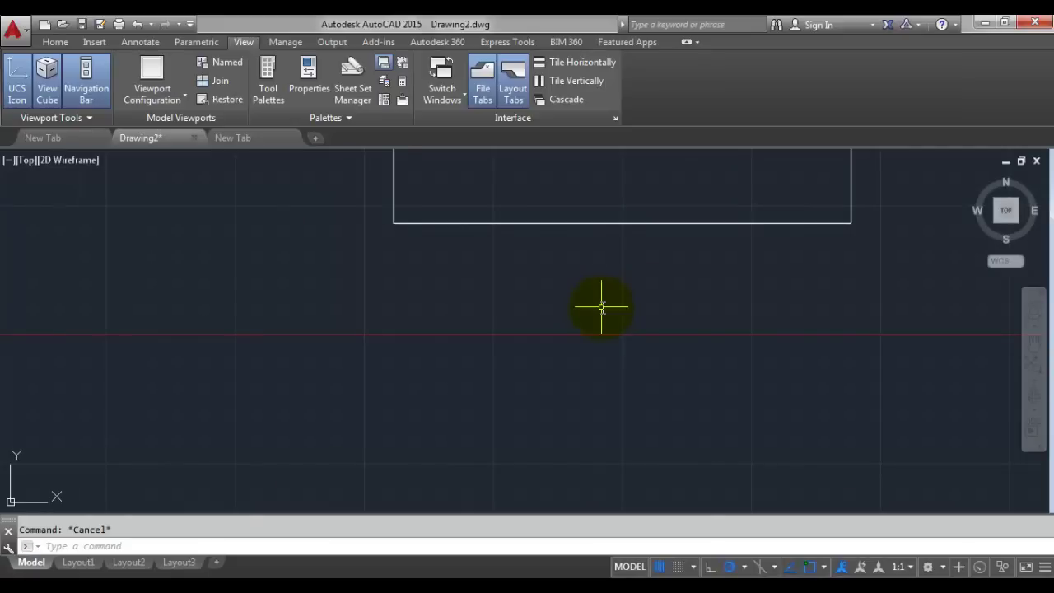
click(1036, 373)
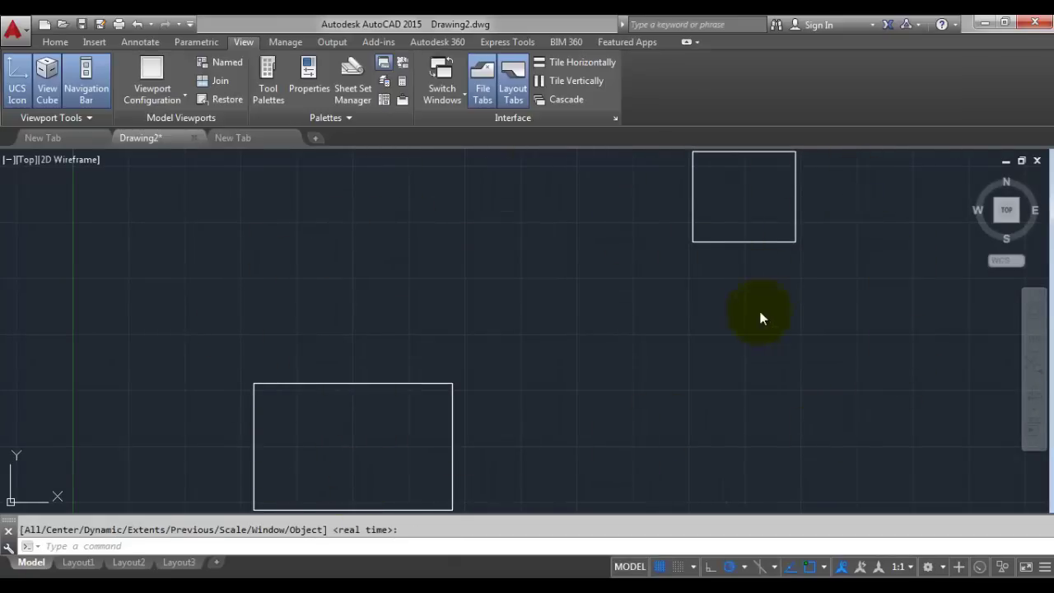
Step: Zoom and pan repeatedly to center both the large and small rectangles in the top view
scroll(760, 318, down, 1)
middle_drag(783, 334, 737, 311)
scroll(736, 306, down, 1)
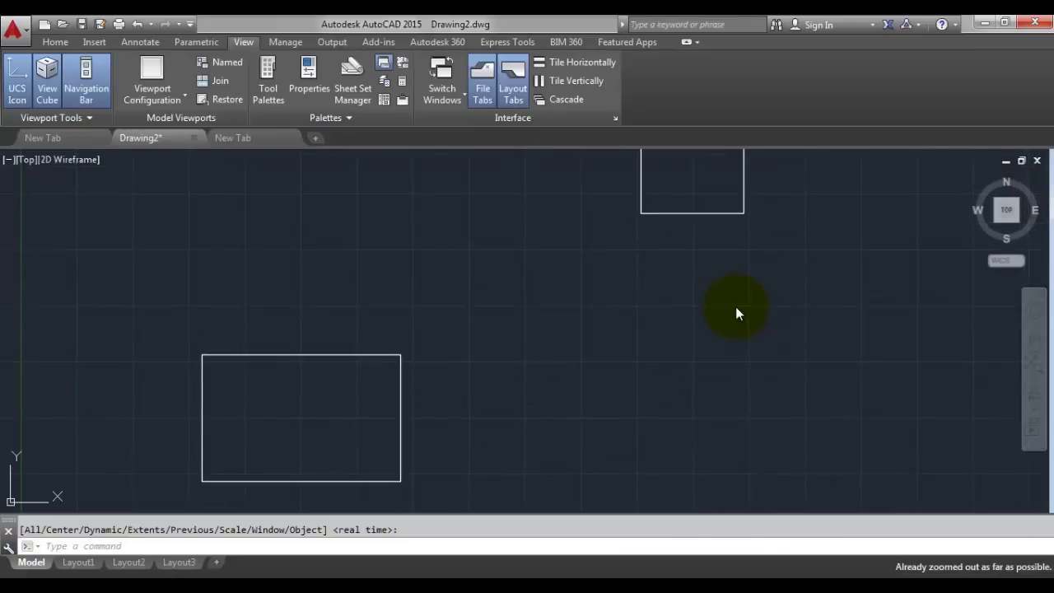
middle_drag(677, 284, 662, 341)
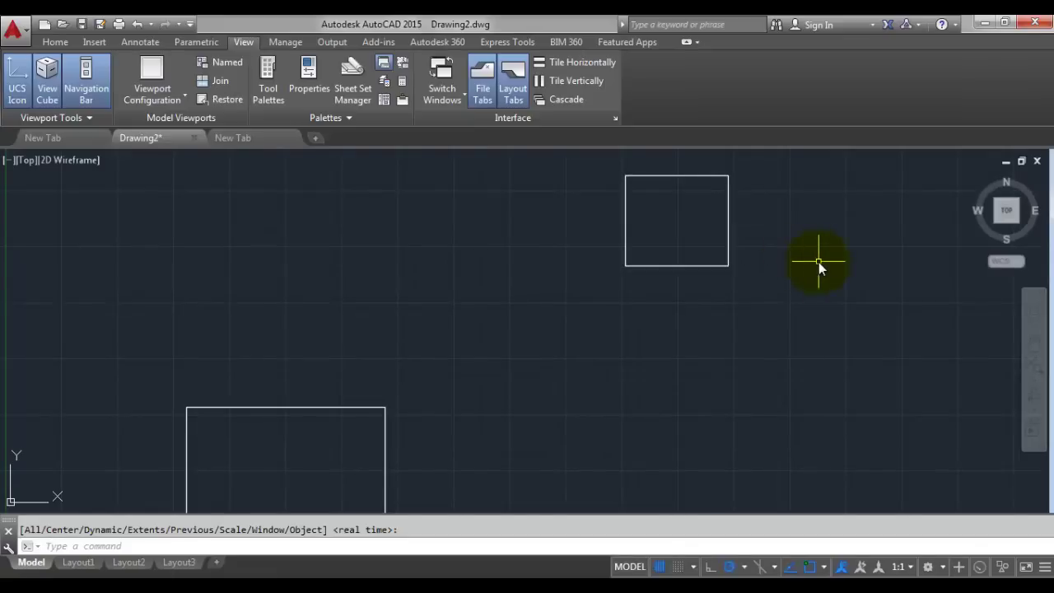
mouse_move(819, 263)
middle_down()
mouse_move(723, 323)
mouse_move(561, 323)
middle_up()
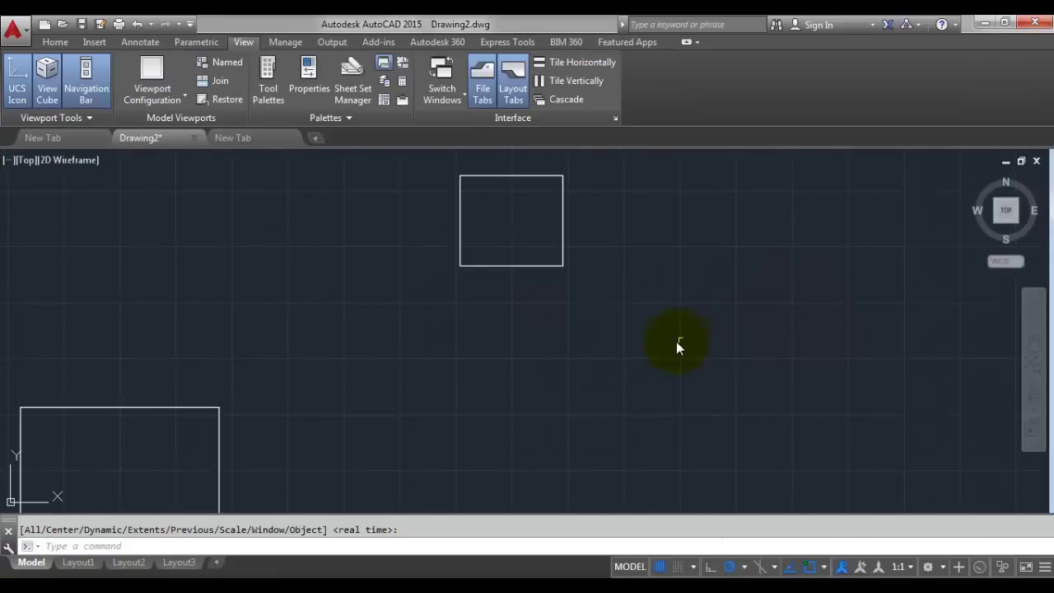
middle_drag(554, 341, 665, 289)
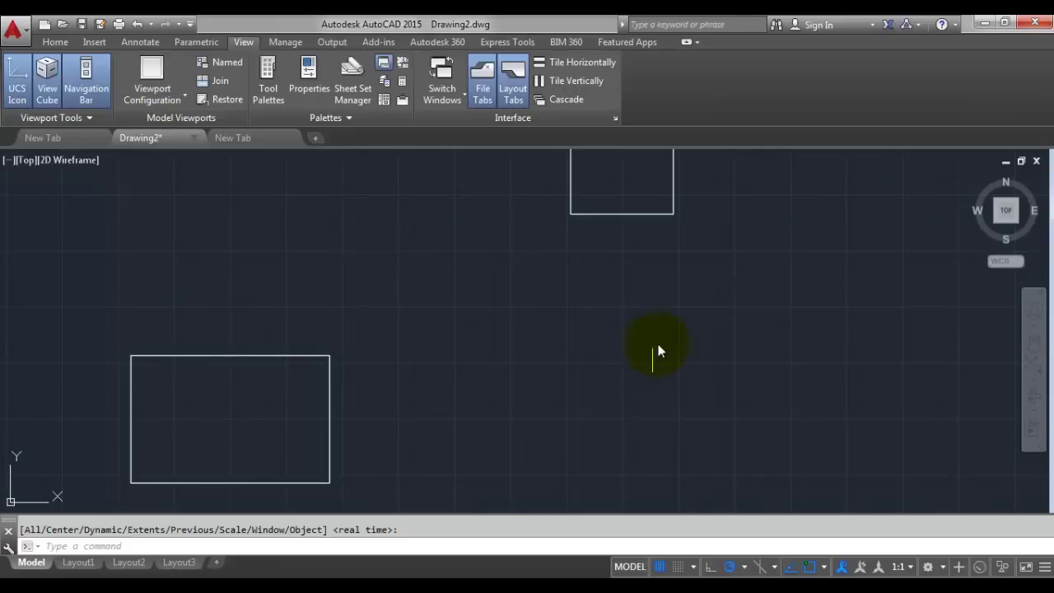
middle_drag(659, 354, 724, 325)
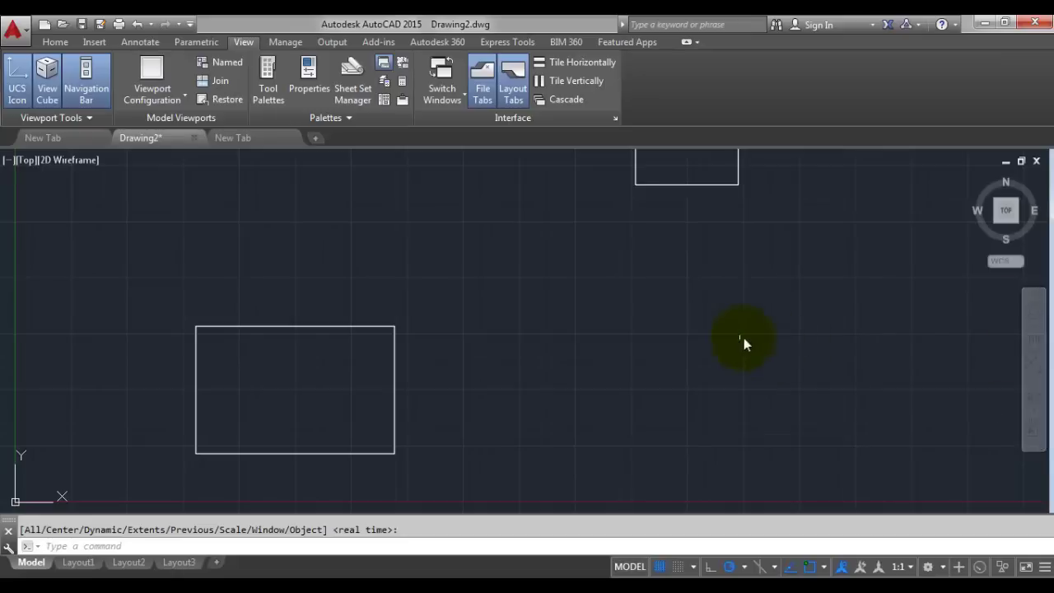
mouse_move(744, 341)
middle_down()
mouse_move(840, 360)
mouse_move(826, 404)
mouse_move(772, 409)
mouse_move(641, 388)
middle_up()
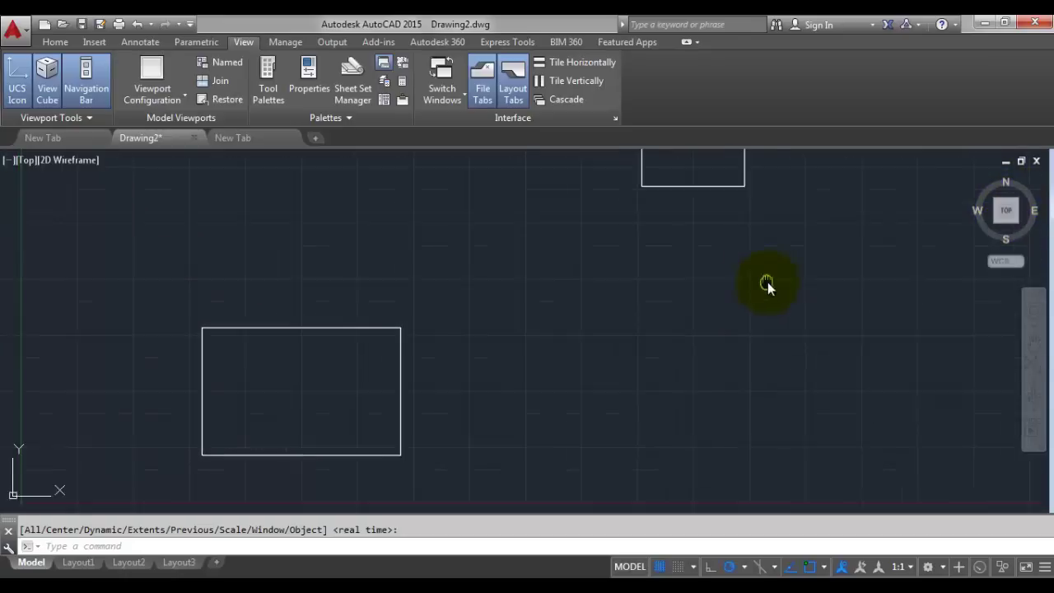
middle_drag(790, 294, 766, 326)
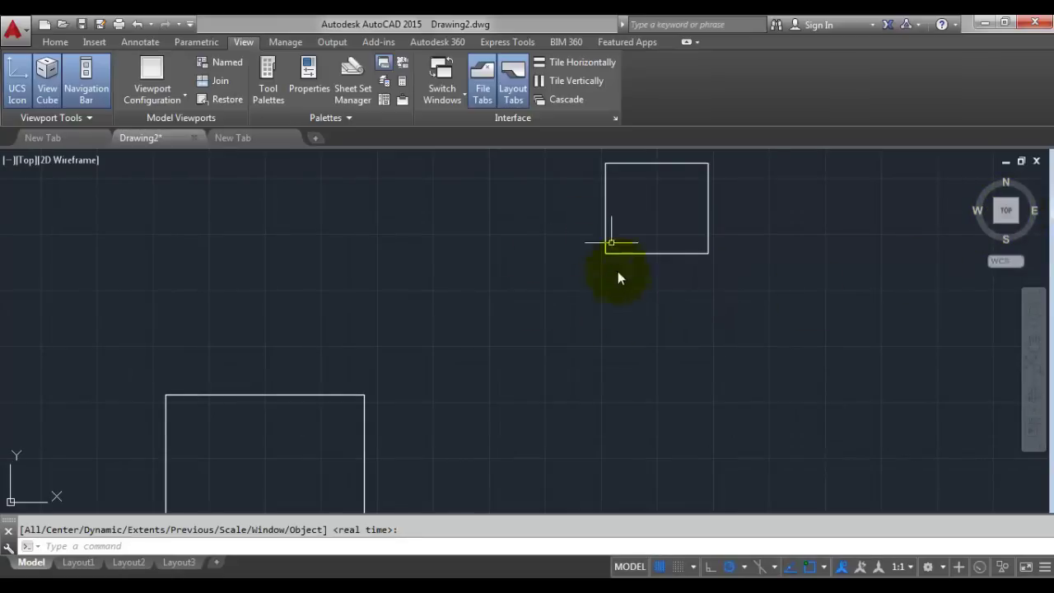
middle_drag(617, 272, 627, 284)
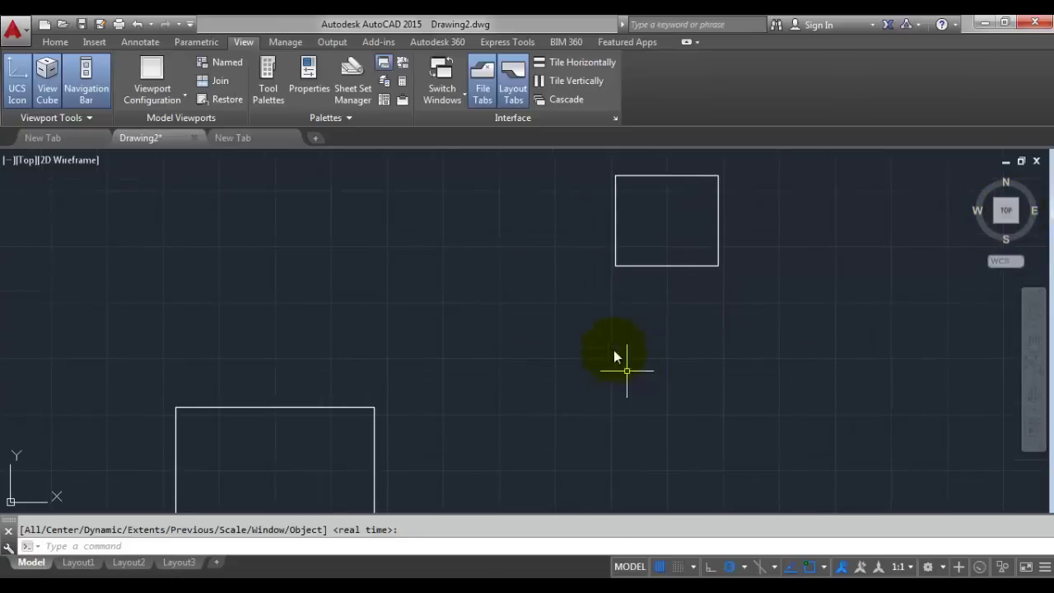
Step: Switch to the Front view with the ViewCube's south arrow, then pan and zoom
click(1006, 230)
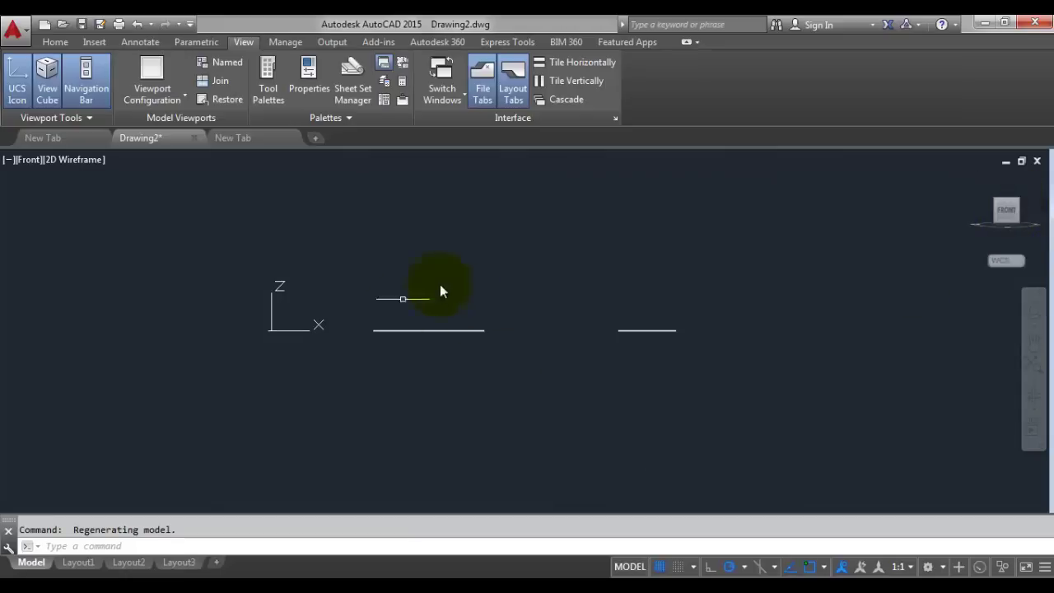
middle_drag(411, 342, 430, 332)
scroll(386, 314, up, 4)
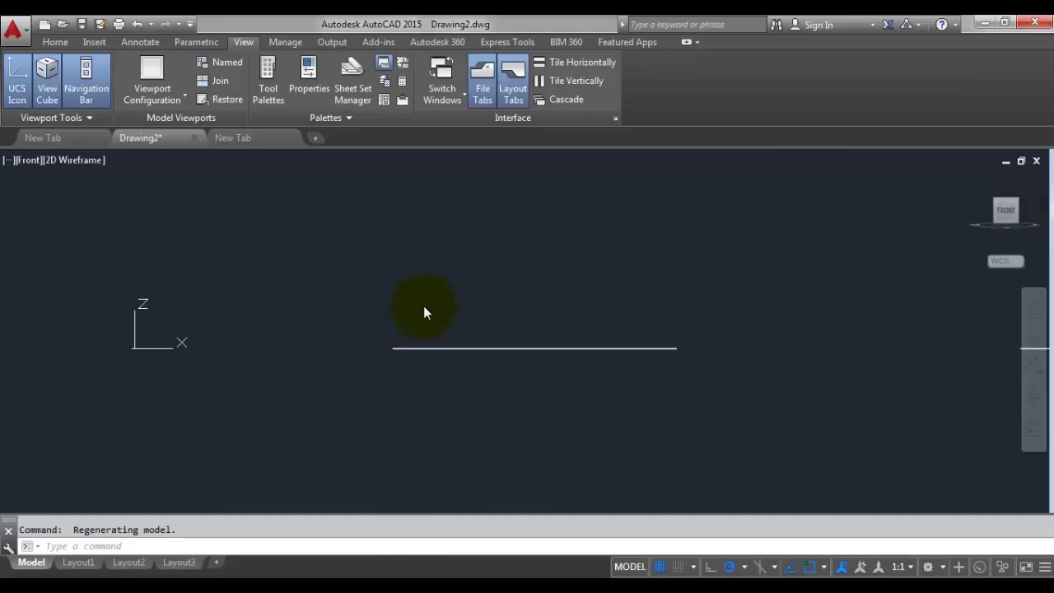
middle_drag(509, 318, 425, 295)
scroll(424, 290, down, 2)
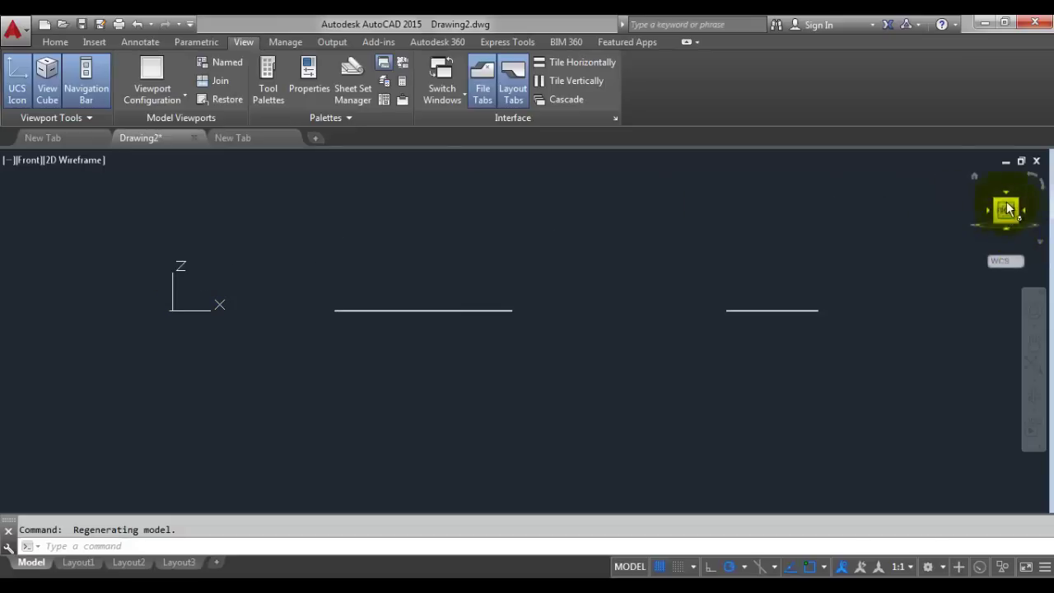
mouse_move(1007, 211)
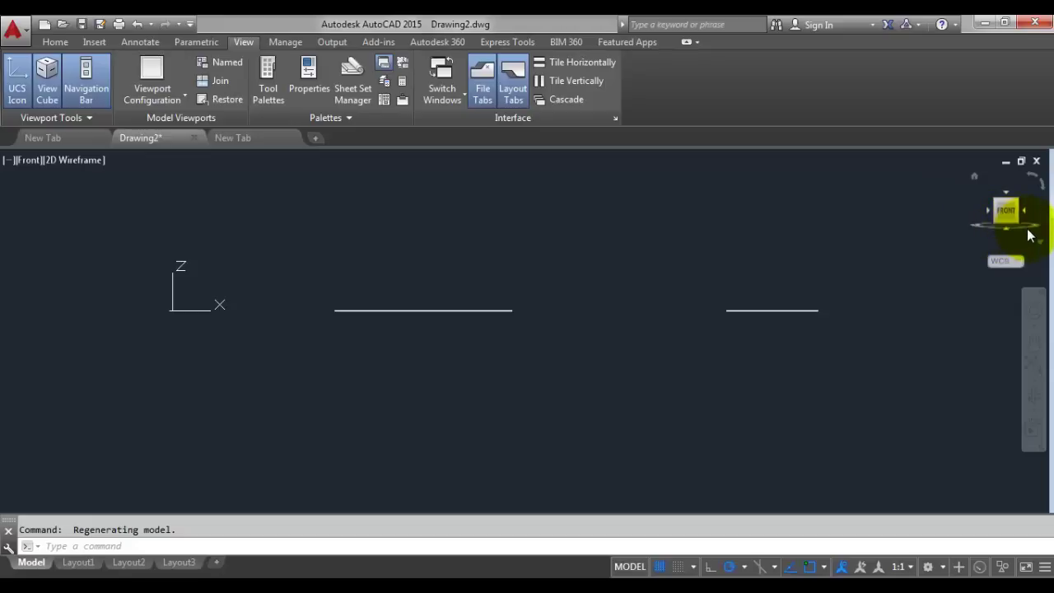
Step: Orbit the ViewCube to tilt the rectangles into an isometric 3D view
mouse_move(1030, 234)
mouse_down()
mouse_move(576, 304)
mouse_move(1021, 241)
mouse_up()
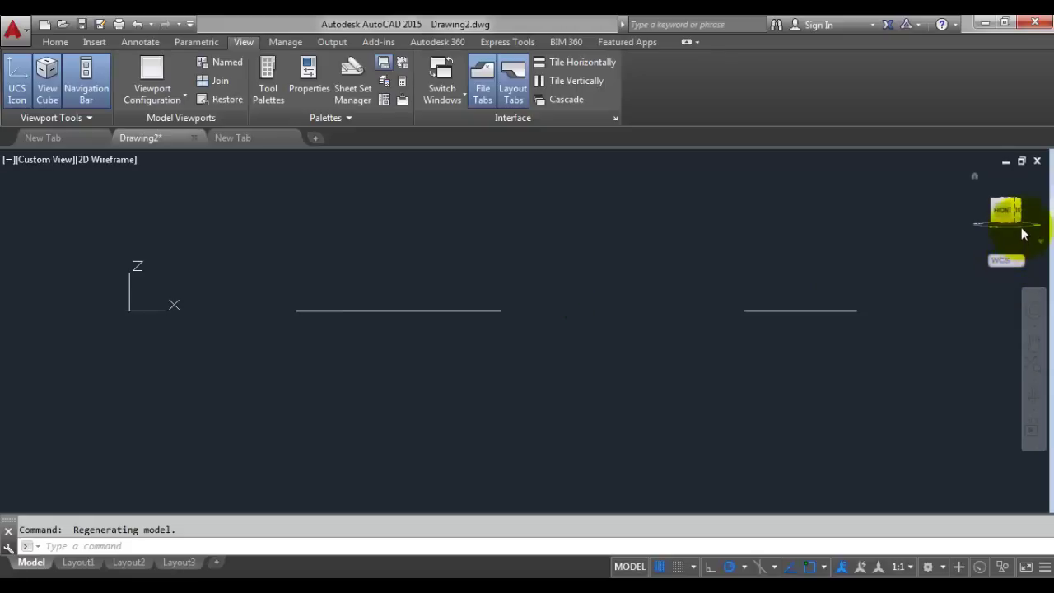
mouse_move(1017, 229)
mouse_down()
mouse_move(696, 266)
mouse_move(928, 292)
mouse_move(23, 294)
mouse_move(3, 376)
mouse_move(8, 480)
mouse_move(184, 353)
mouse_move(734, 299)
mouse_up()
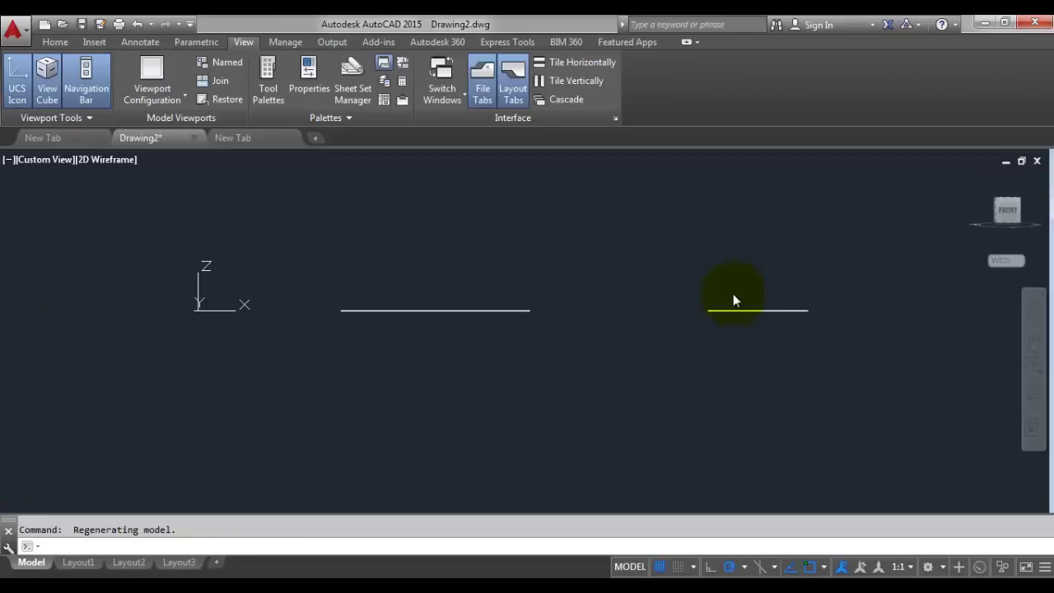
mouse_move(996, 214)
mouse_down()
mouse_move(909, 271)
mouse_move(943, 219)
mouse_move(993, 214)
mouse_up()
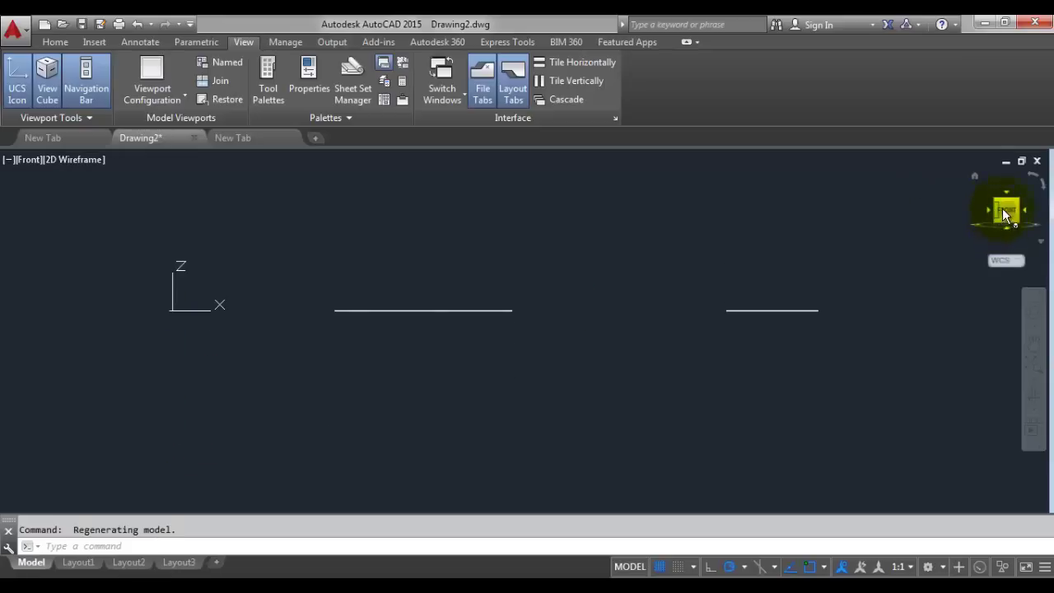
mouse_move(999, 212)
mouse_down()
mouse_move(838, 304)
mouse_move(885, 272)
mouse_up()
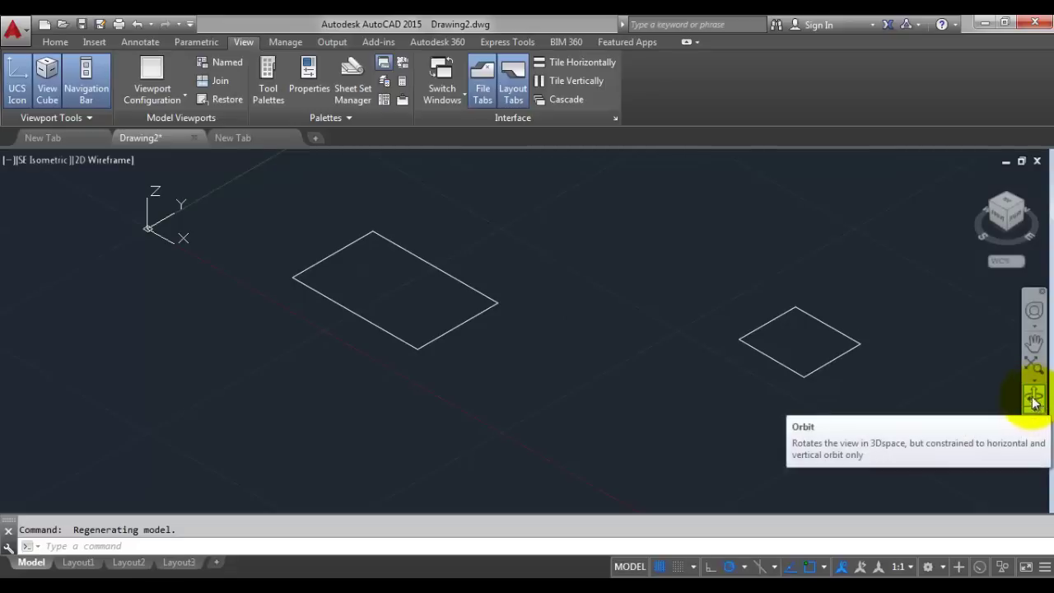
Step: Activate Orbit from the navigation bar, then zoom out and back in
click(1035, 400)
scroll(549, 294, down, 5)
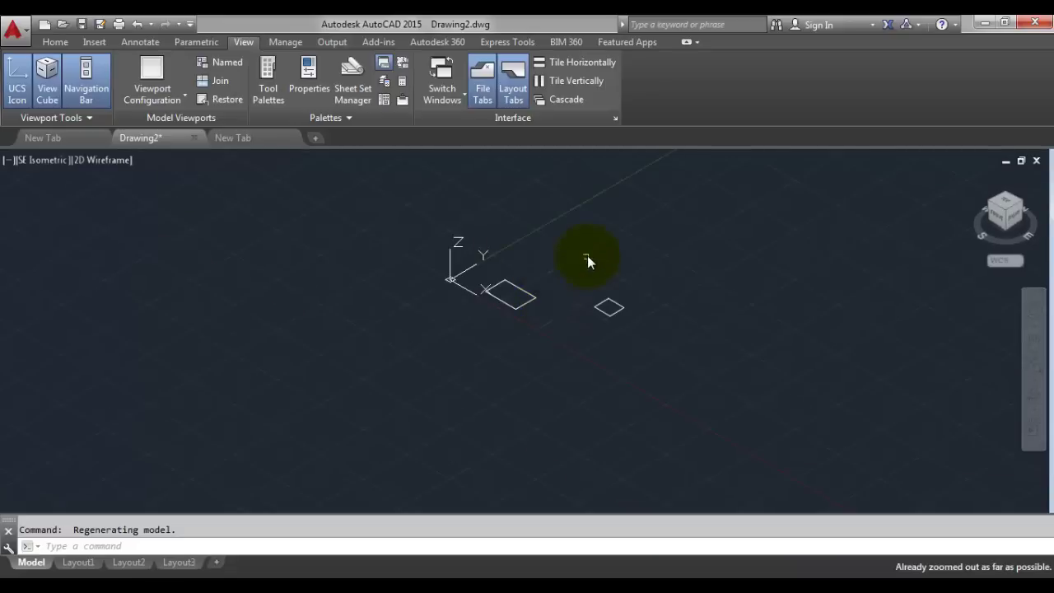
scroll(588, 262, up, 2)
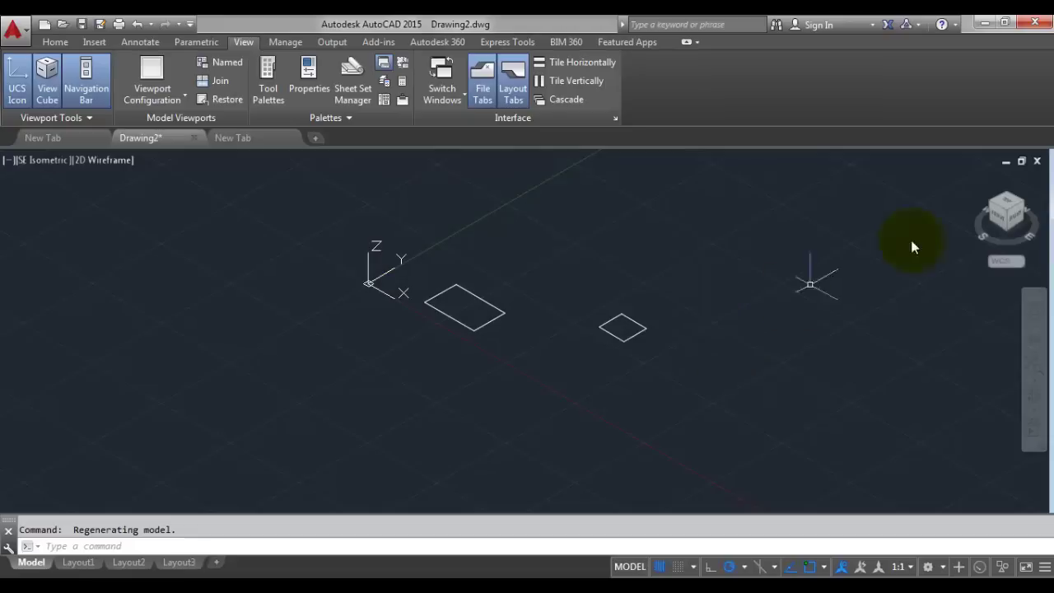
Step: Return to the Top view, then zoom out and pan the rectangles into place
click(1006, 208)
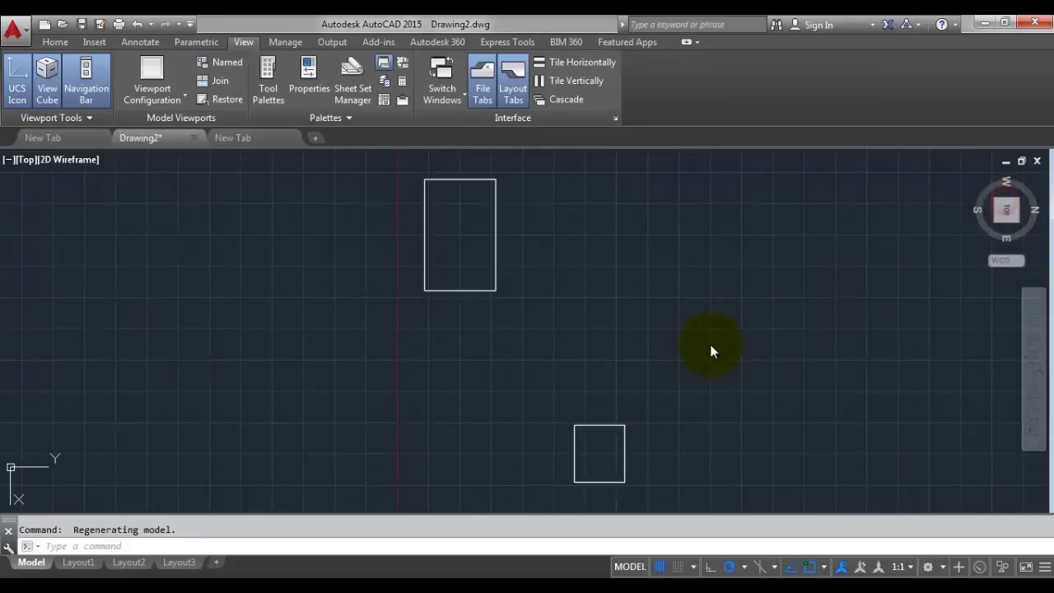
scroll(668, 323, down, 4)
scroll(668, 323, down, 2)
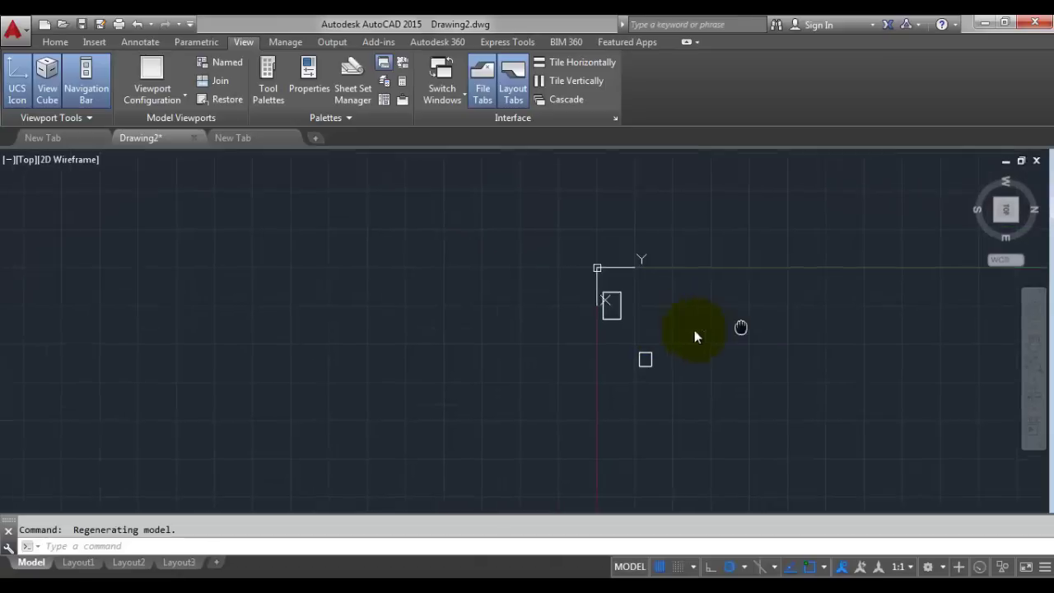
middle_drag(695, 330, 534, 333)
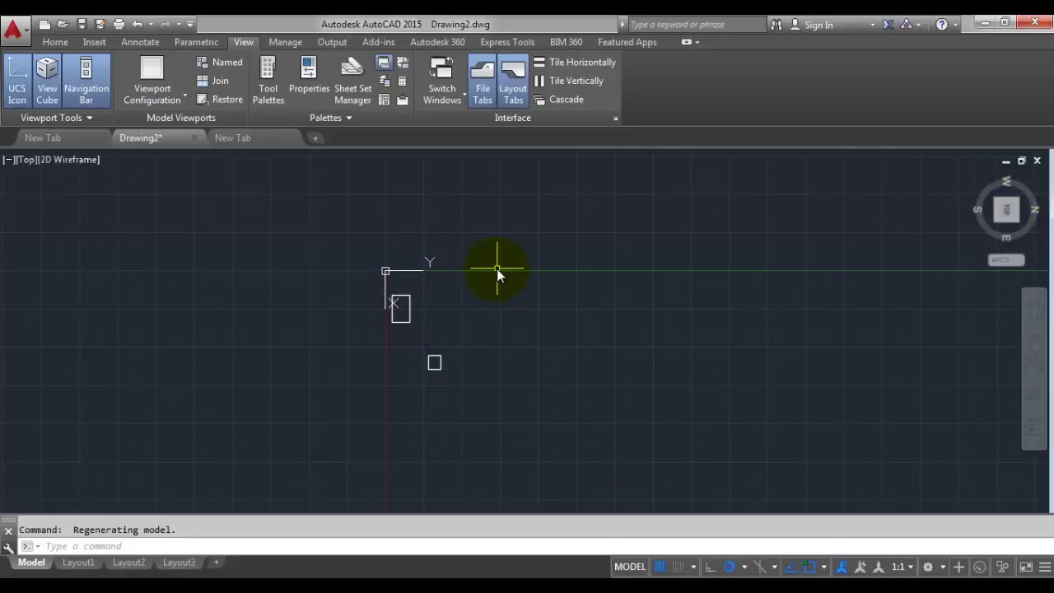
scroll(415, 295, up, 4)
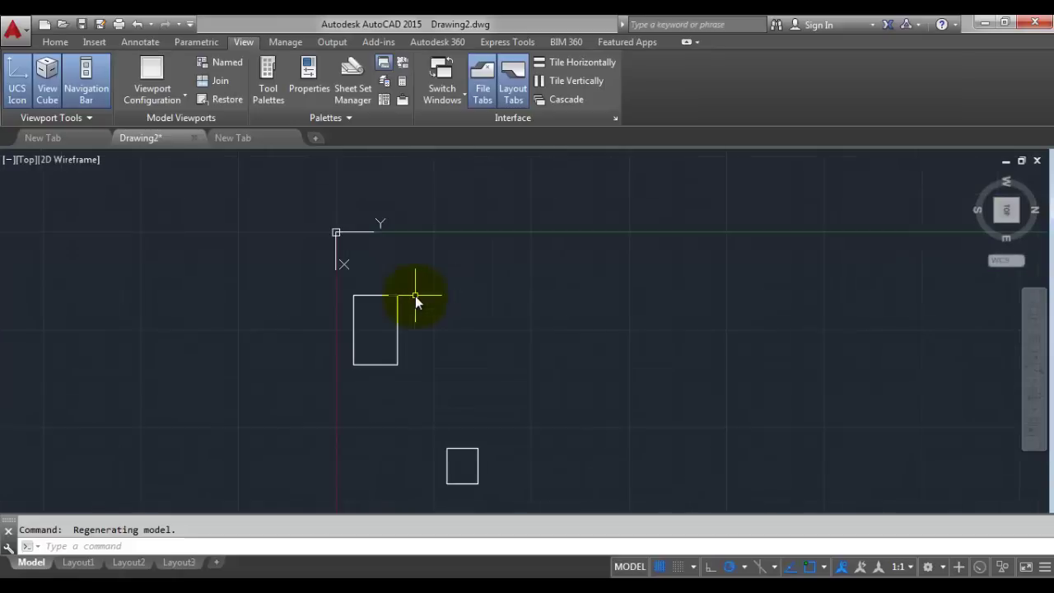
middle_drag(415, 302, 417, 354)
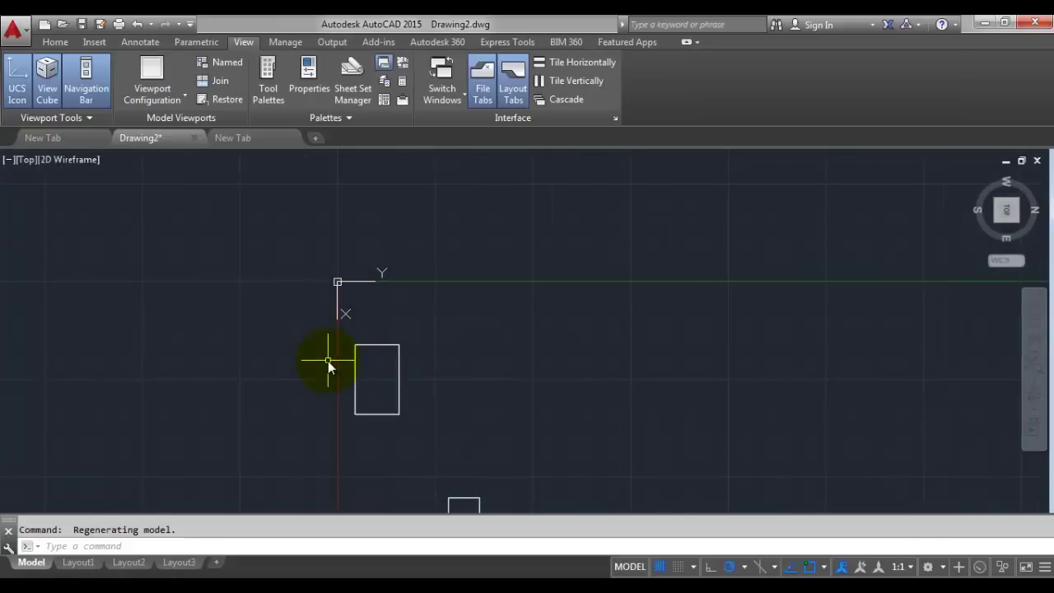
Step: Select the UCS icon and rotate the Top view so north points up
click(339, 283)
scroll(783, 424, down, 2)
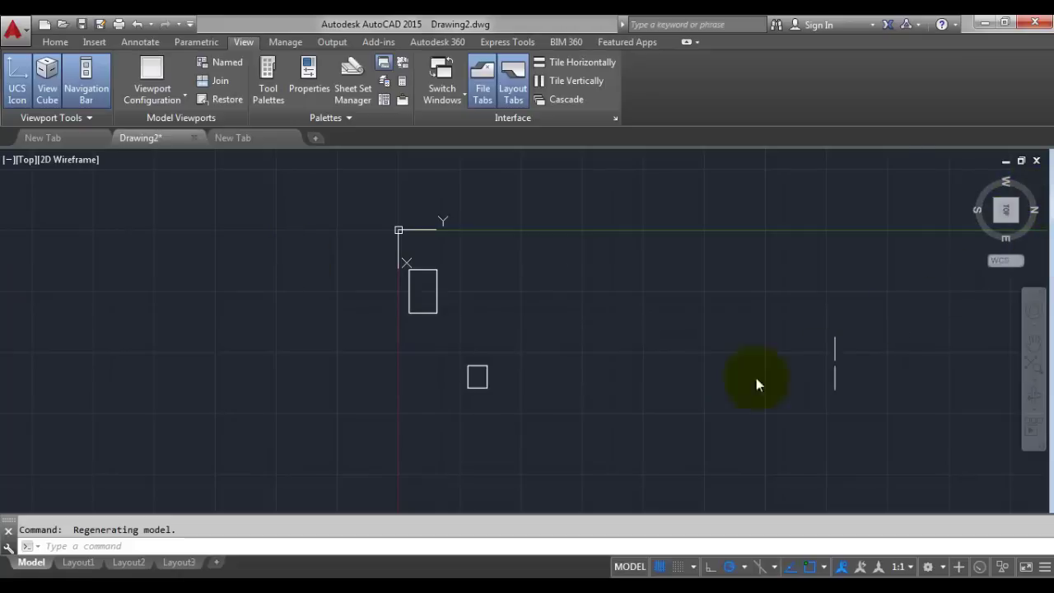
mouse_move(1007, 209)
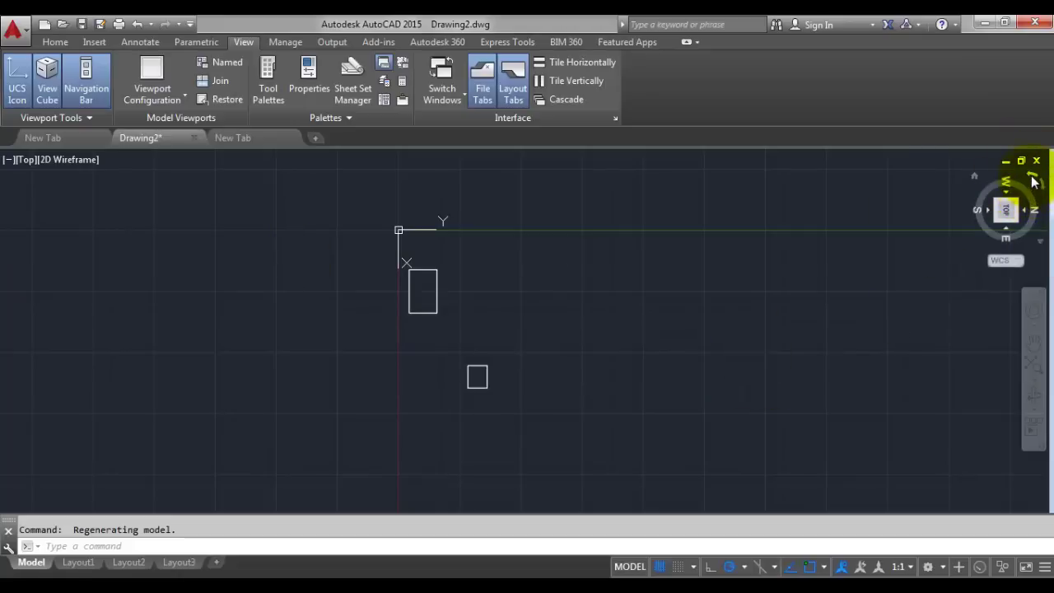
click(1035, 180)
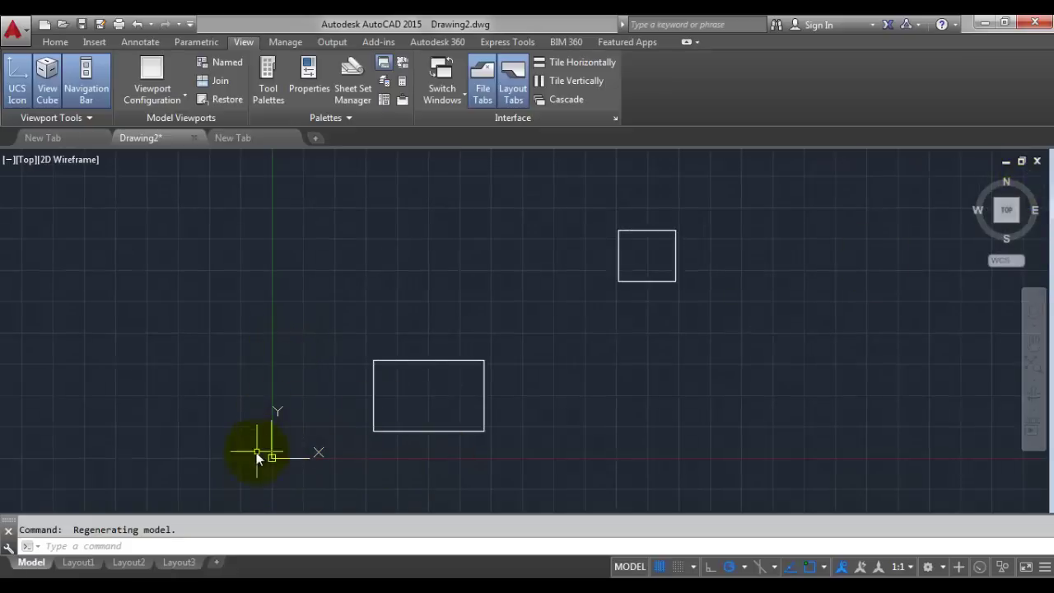
Step: Hide the UCS icon through View > UCS Icon, then turn it back on
scroll(256, 452, down, 4)
middle_drag(454, 435, 427, 441)
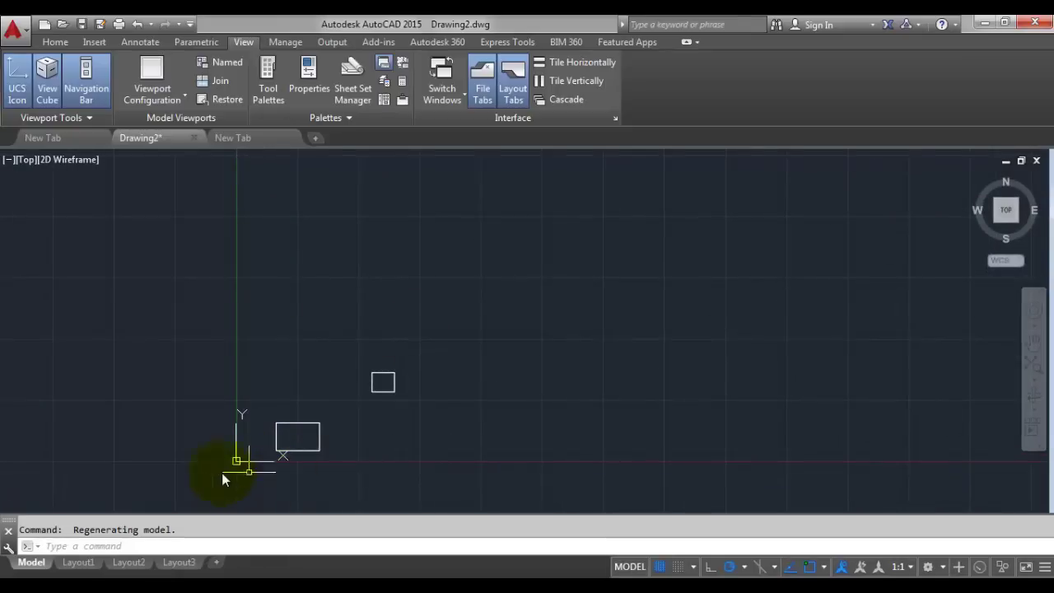
middle_drag(520, 424, 459, 435)
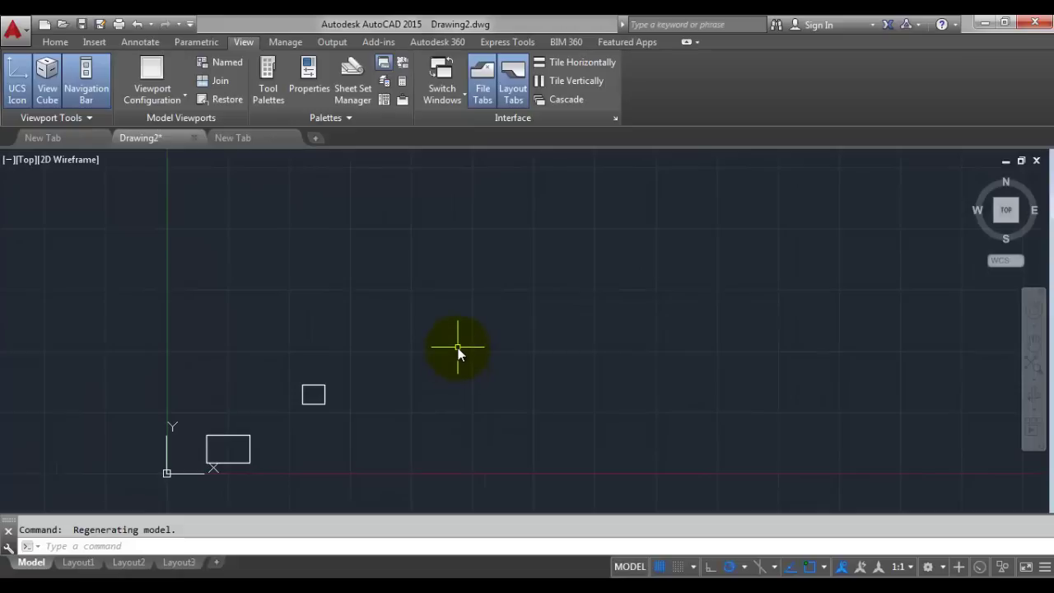
middle_drag(500, 329, 489, 368)
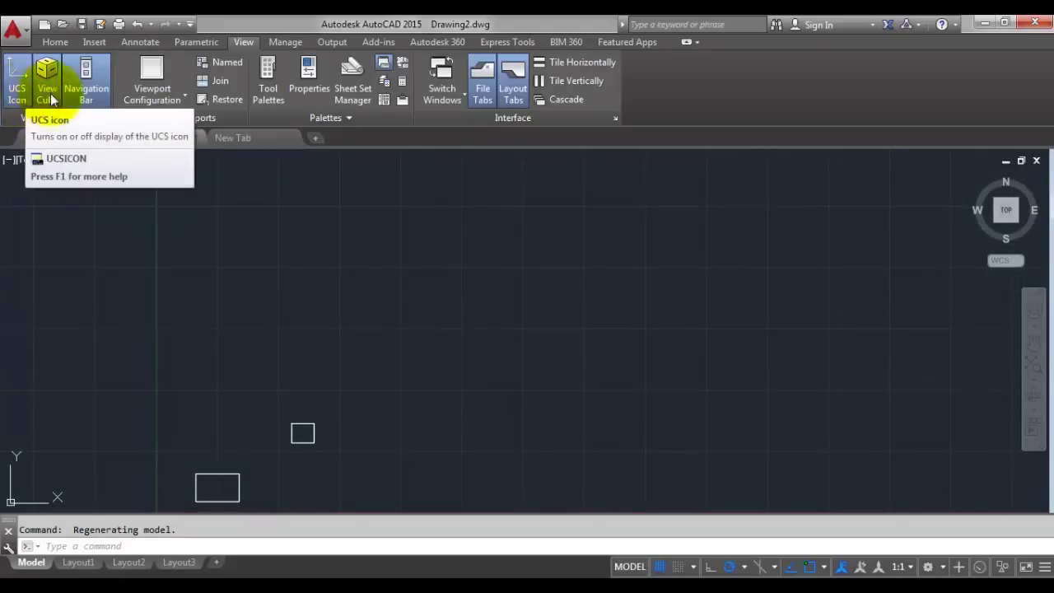
middle_drag(205, 428, 222, 381)
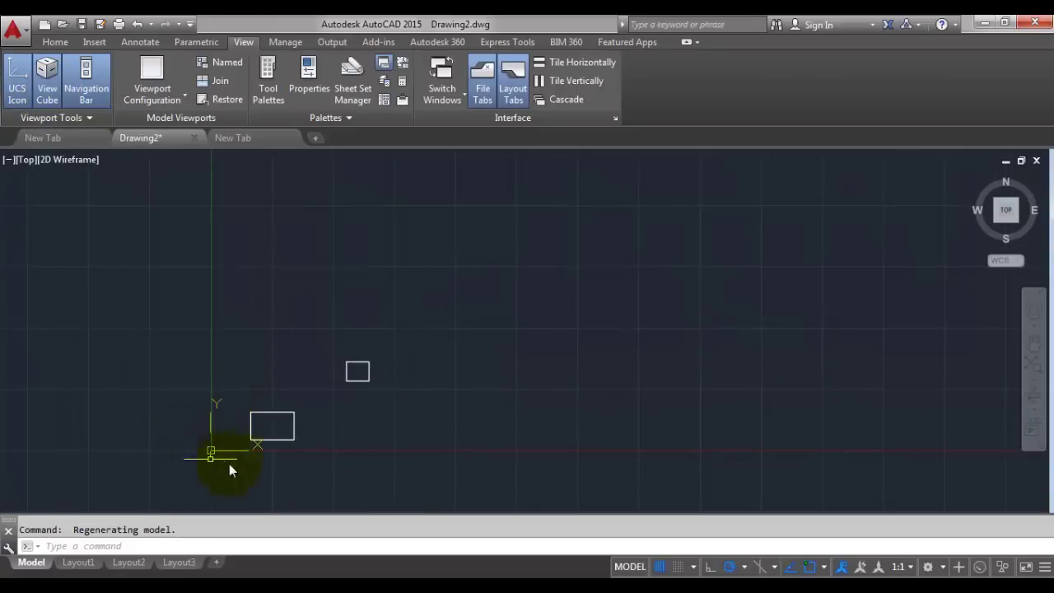
middle_drag(644, 434, 606, 448)
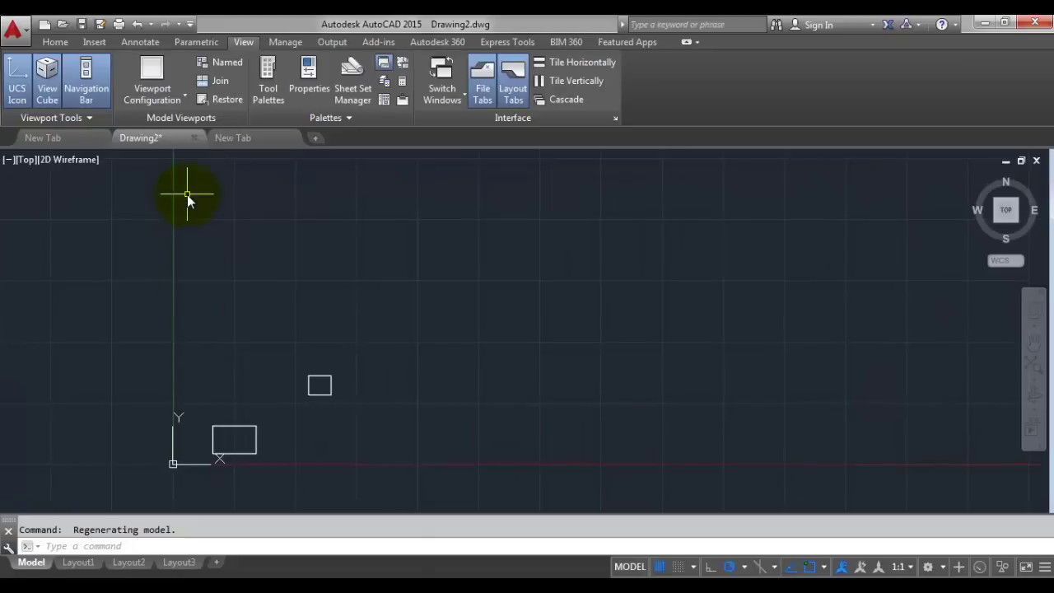
click(19, 89)
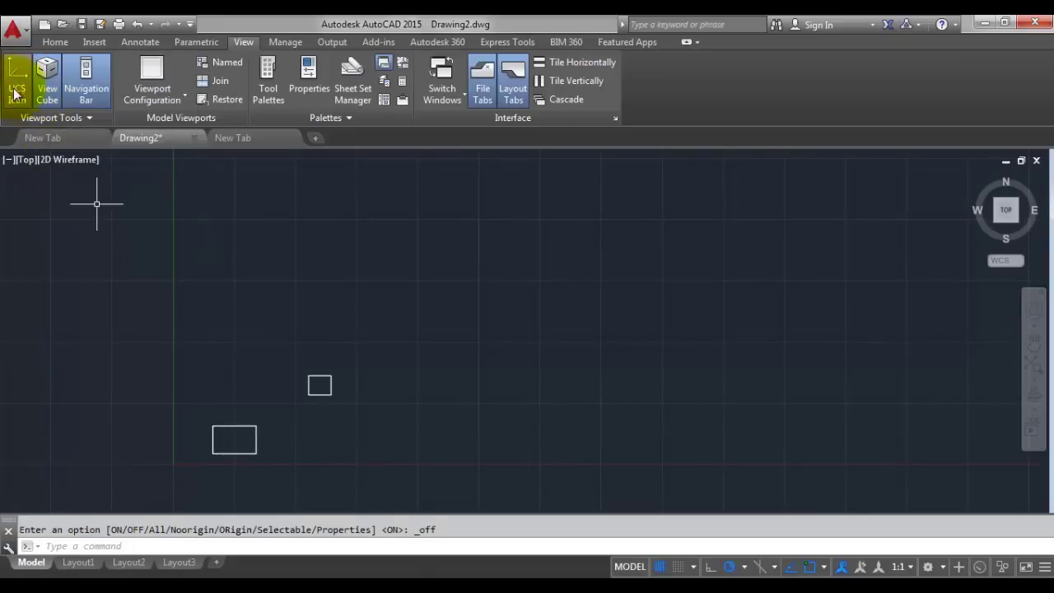
middle_drag(105, 470, 255, 369)
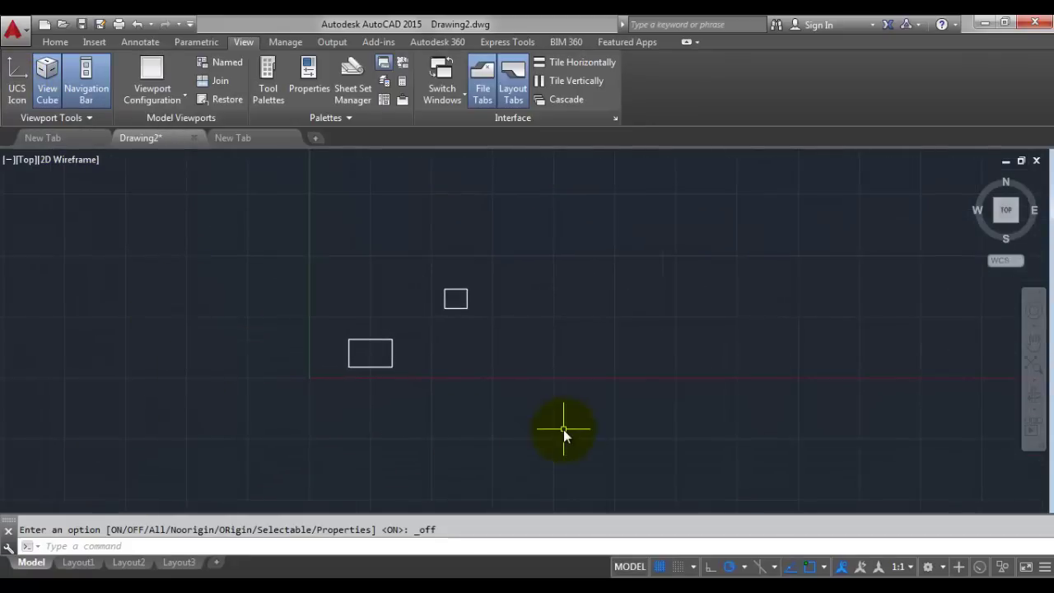
click(17, 87)
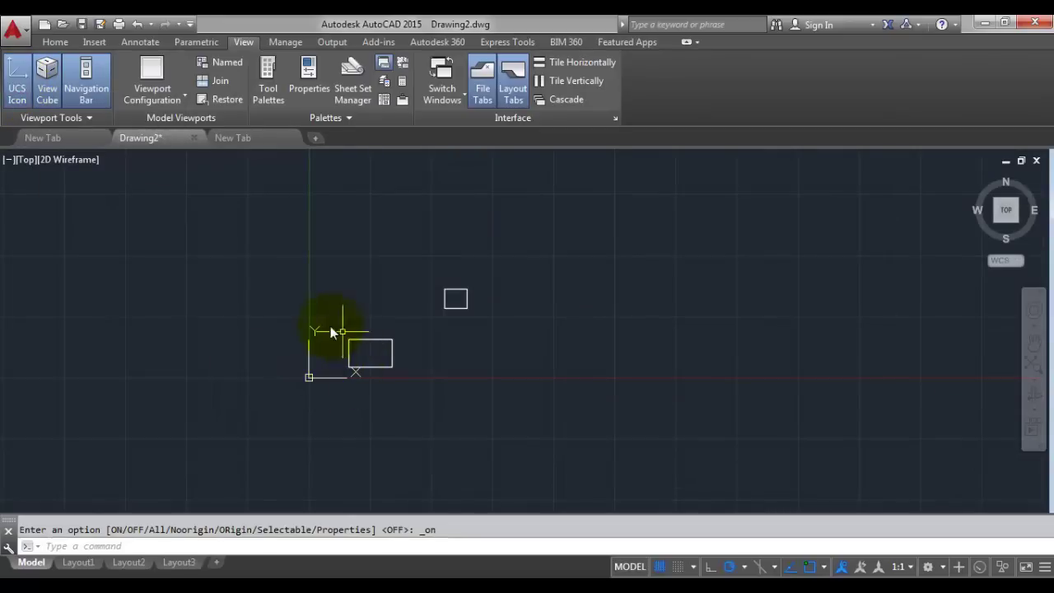
Step: Collapse topic 1's sub-branches in the iMindMap lesson map
middle_drag(327, 384, 302, 444)
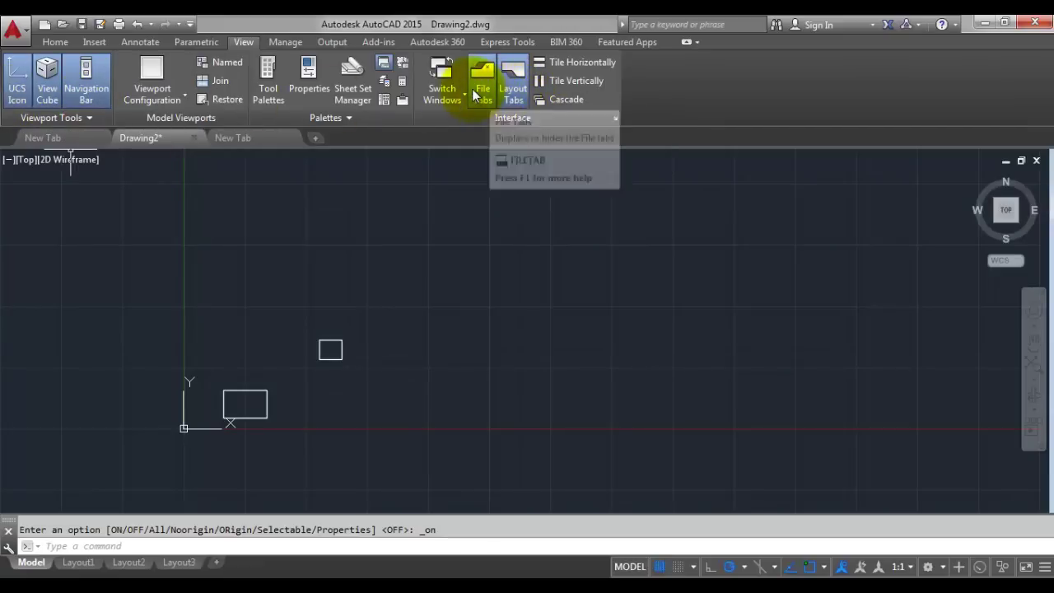
scroll(494, 315, down, 1)
mouse_move(533, 313)
middle_down()
mouse_move(500, 366)
mouse_move(461, 323)
middle_up()
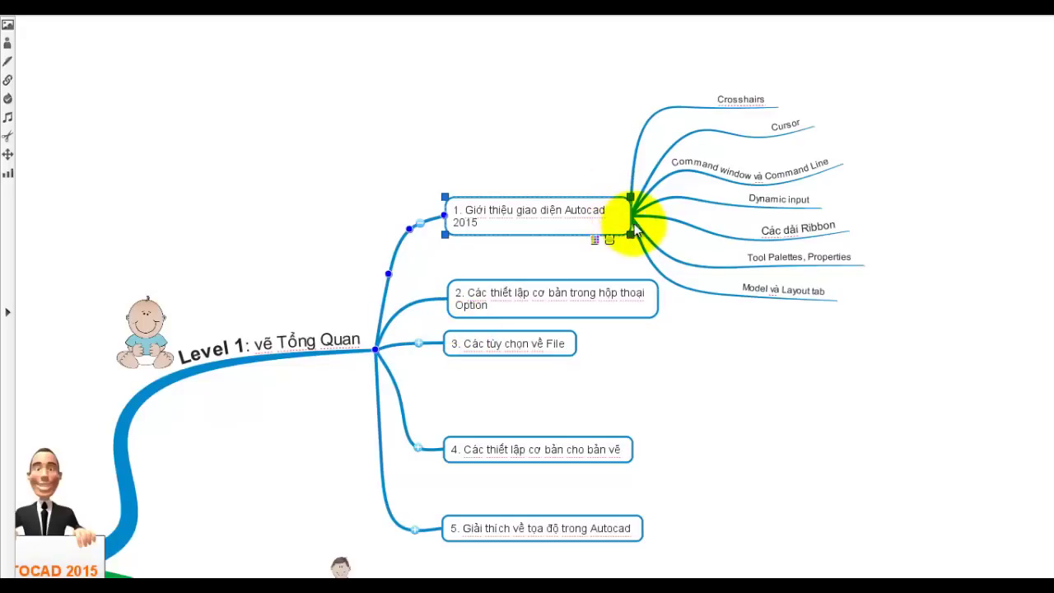
click(631, 211)
click(418, 224)
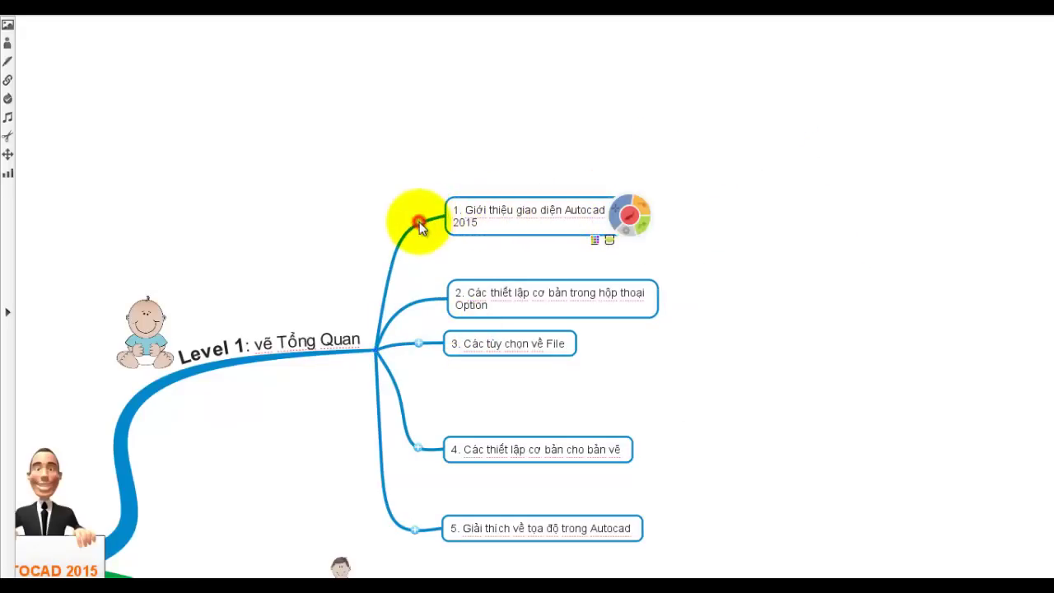